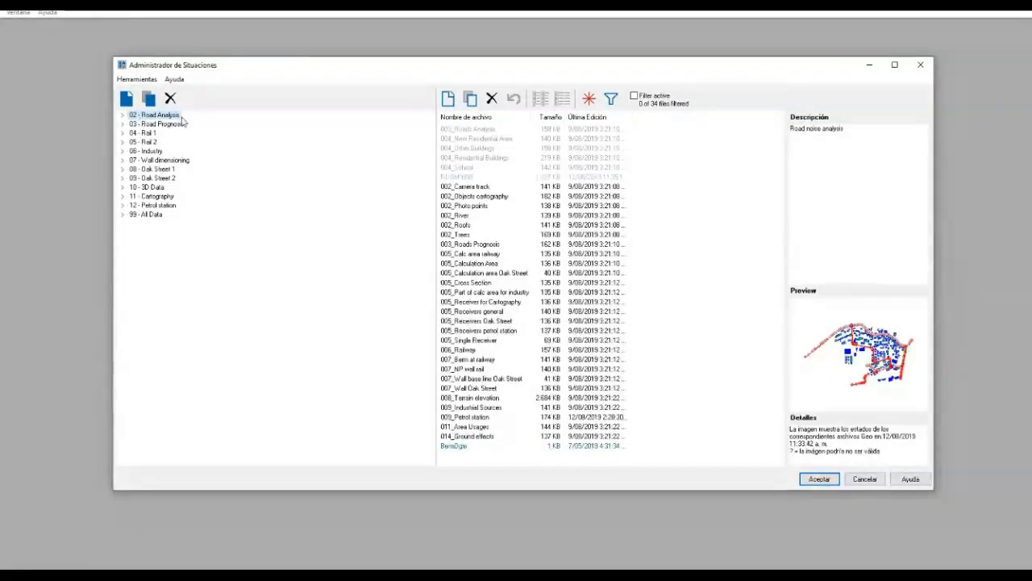
Expand the 02 - Road Analysis and 03 - Road Prognosis situations to review the Geo files assigned to each
{"action": "left_click", "coordinate": [166, 125]}
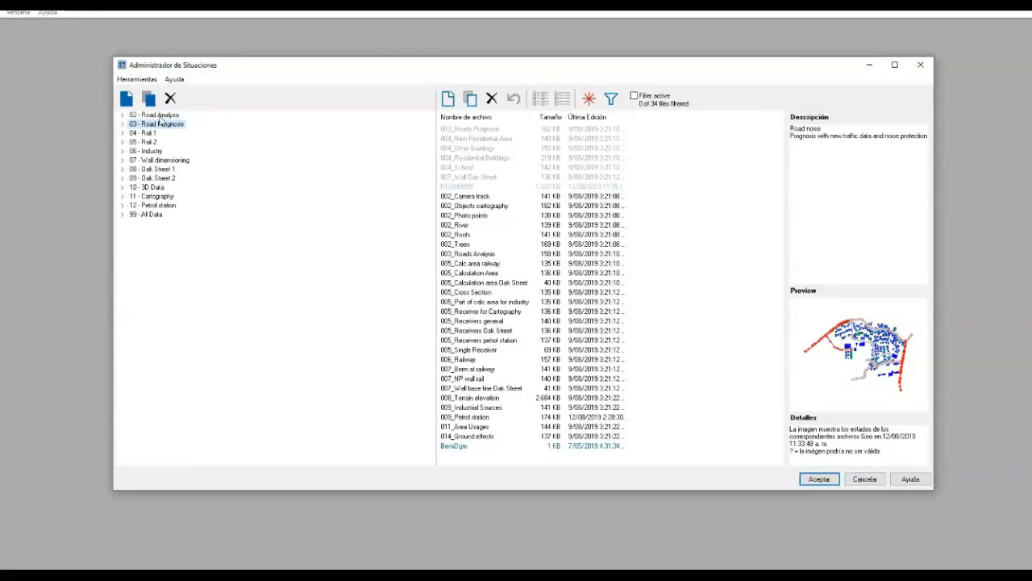
{"action": "left_click", "coordinate": [159, 117]}
{"action": "left_click", "coordinate": [121, 115]}
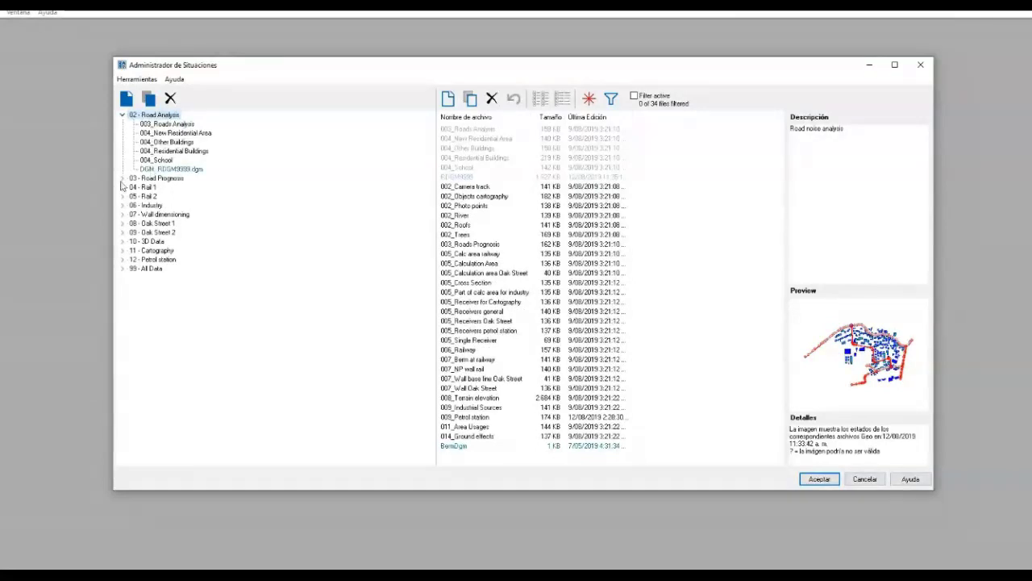
{"action": "left_click", "coordinate": [122, 178]}
{"action": "left_click", "coordinate": [171, 188]}
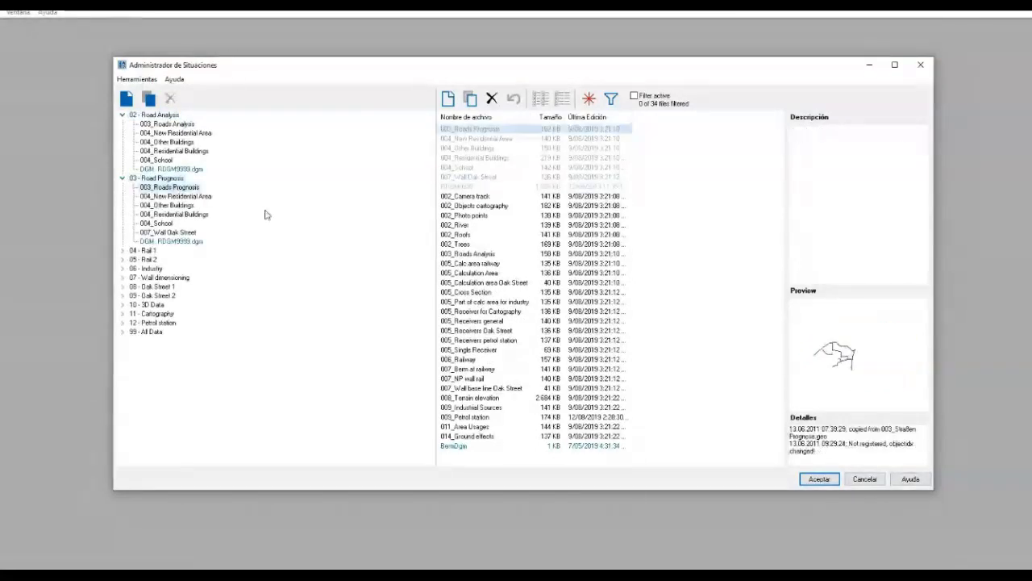
Compare the previews of the 003_Roads Analysis and 003_Roads Prognosis files
{"action": "left_click", "coordinate": [185, 129]}
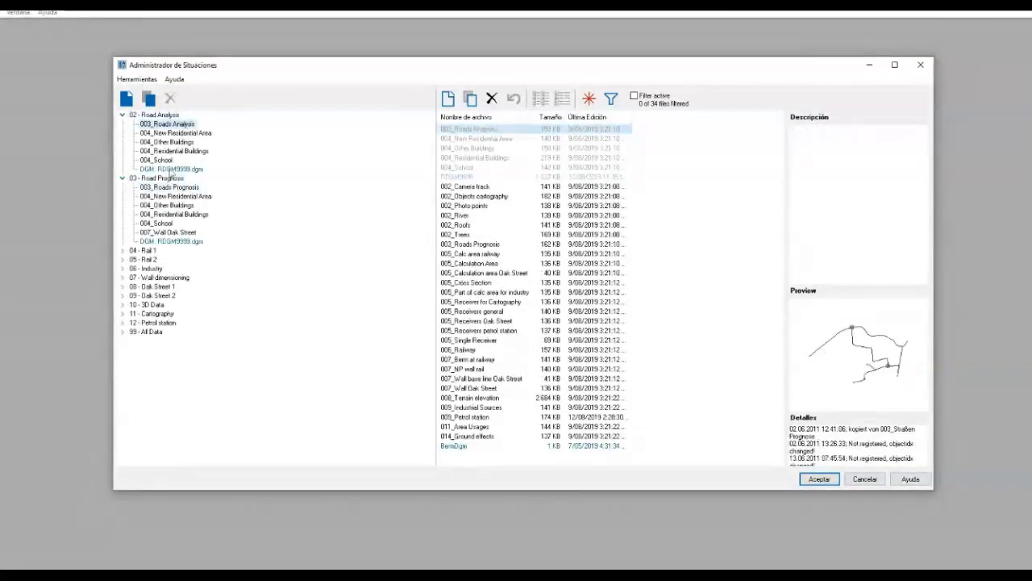
{"action": "left_click", "coordinate": [171, 189]}
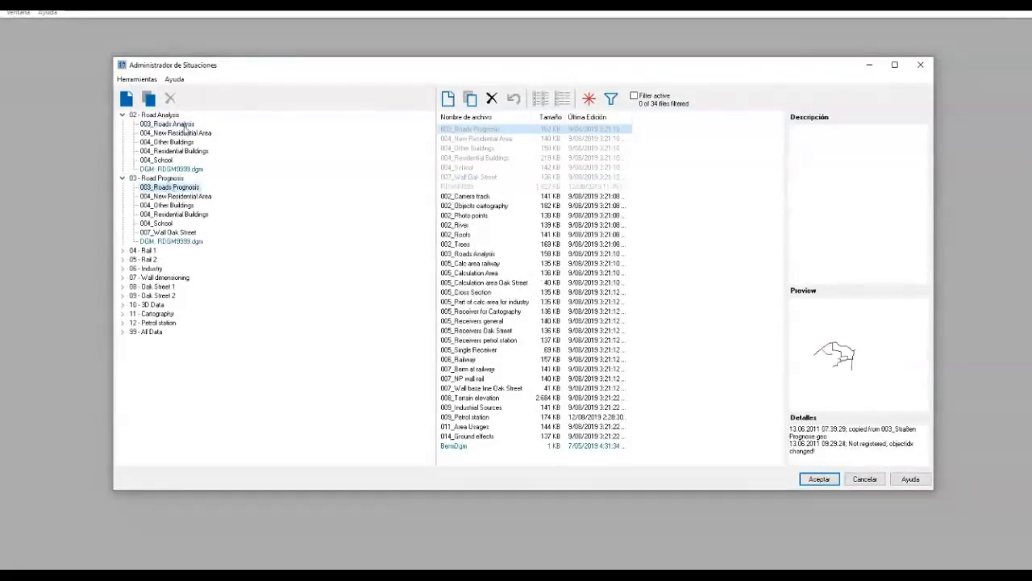
{"action": "left_click", "coordinate": [184, 125]}
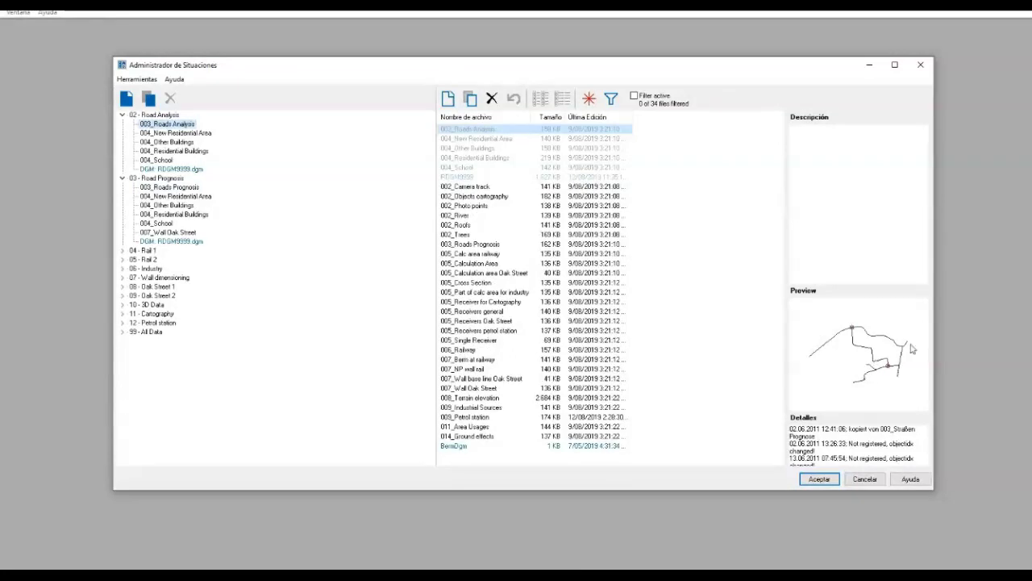
{"action": "left_click", "coordinate": [176, 191]}
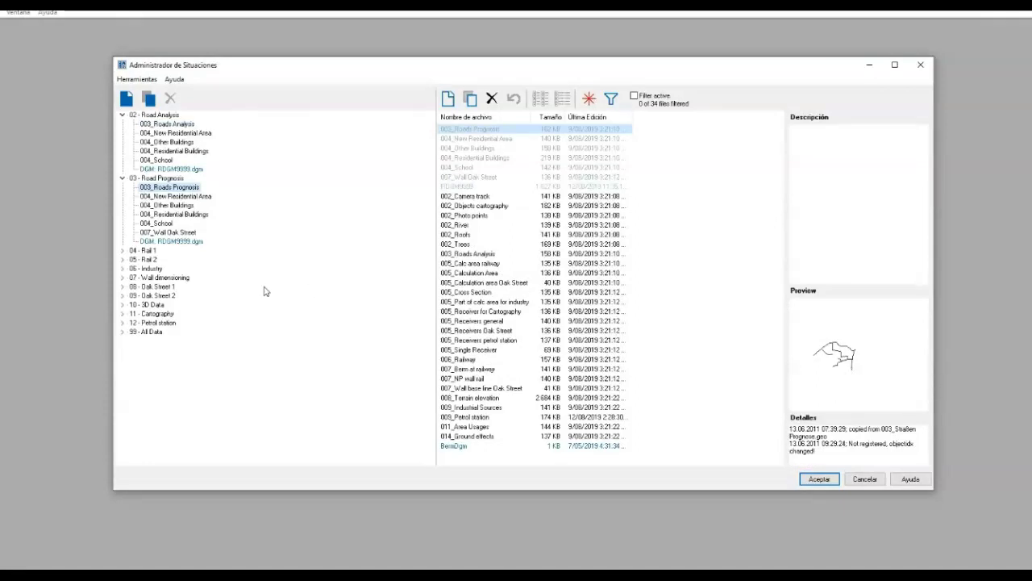
Expand the 04 - Rail 1 and 05 - Rail 2 situations and preview their railway and berm files
{"action": "left_click", "coordinate": [122, 251]}
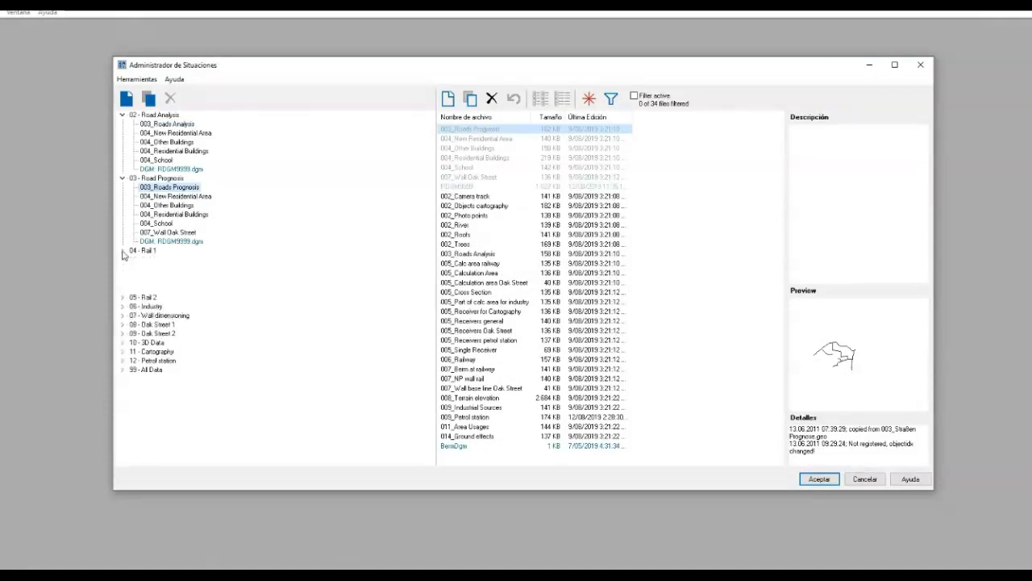
{"action": "left_click", "coordinate": [123, 306]}
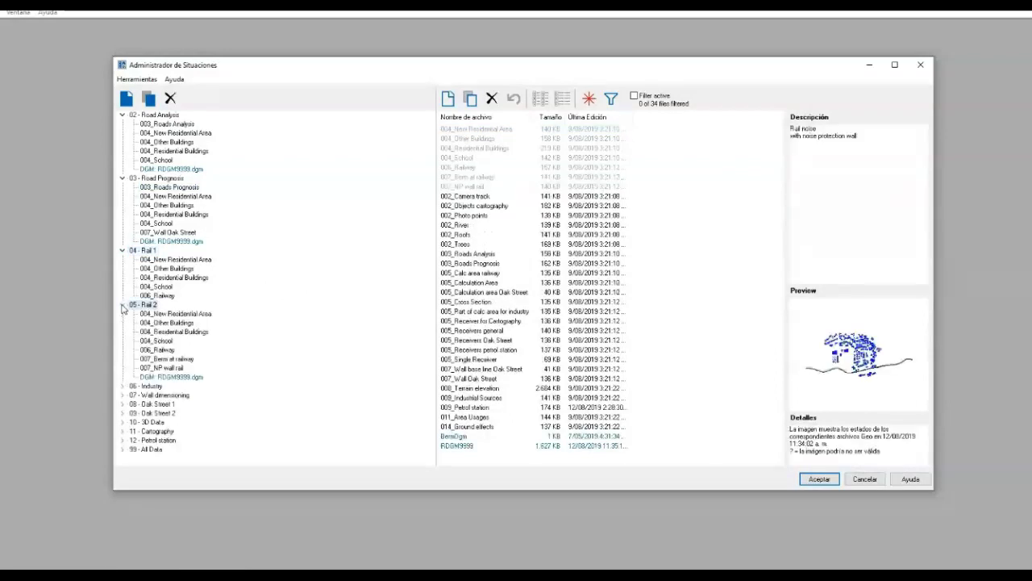
{"action": "left_click", "coordinate": [158, 260]}
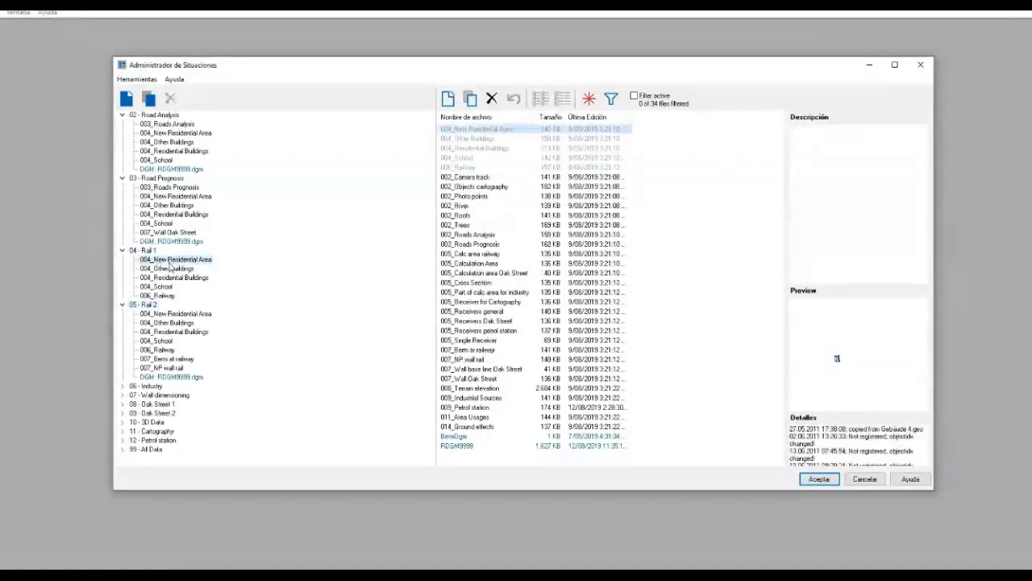
{"action": "left_click", "coordinate": [161, 296]}
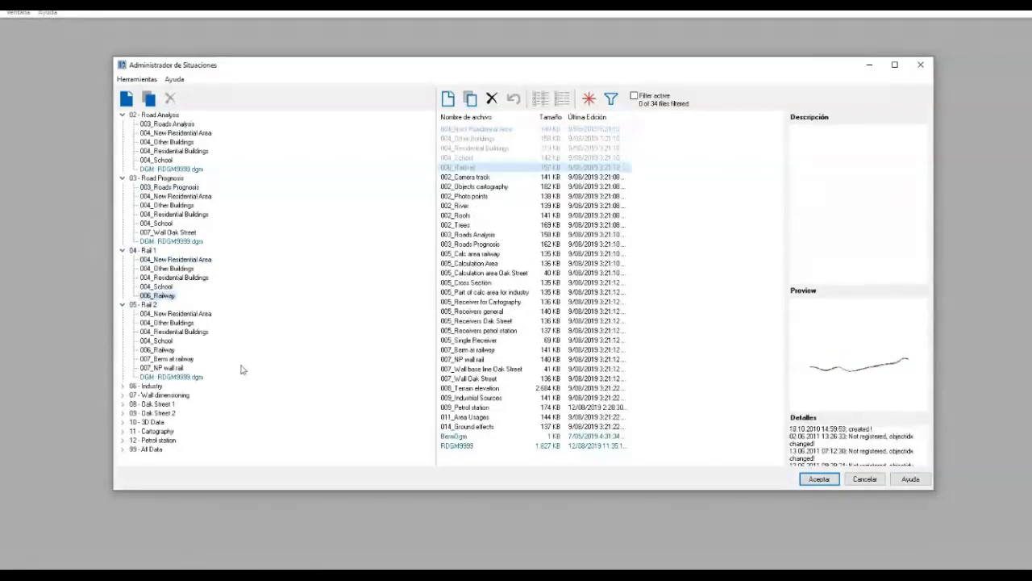
{"action": "left_click", "coordinate": [172, 360]}
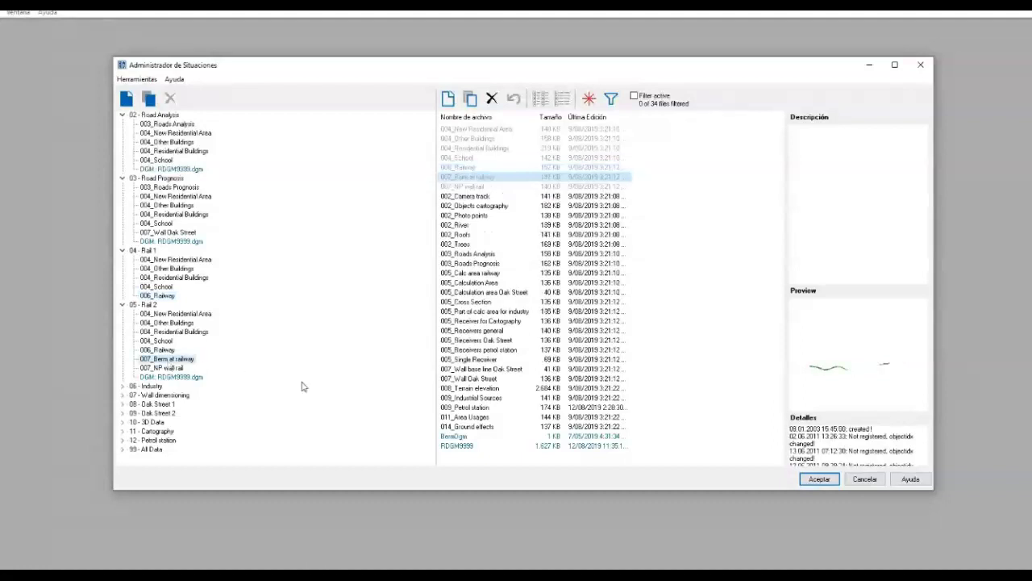
{"action": "mouse_move", "coordinate": [872, 369]}
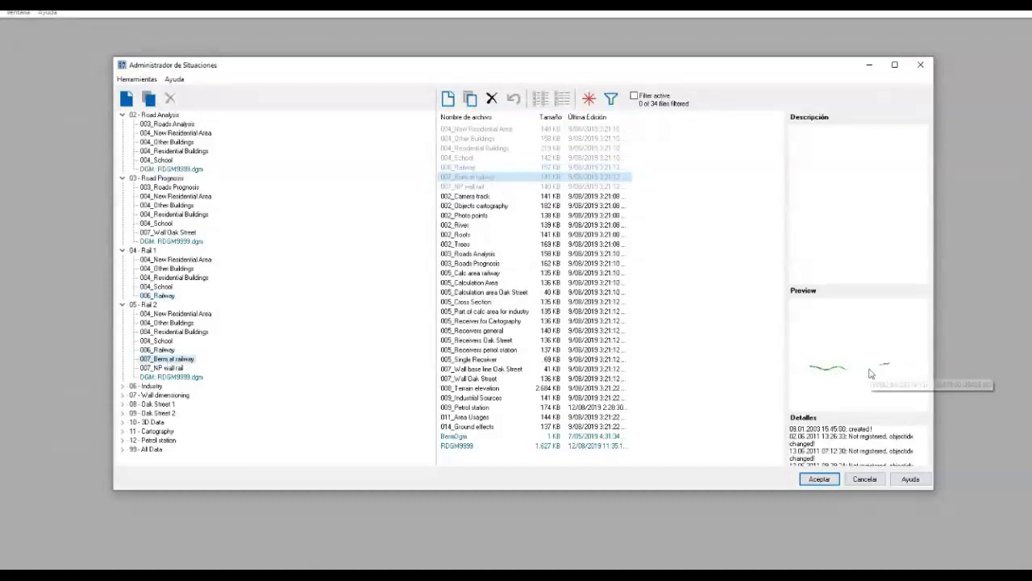
Expand the 06 - Industry situation and review its files alongside those of the other situations
{"action": "left_click", "coordinate": [123, 387]}
{"action": "scroll", "coordinate": [291, 383], "scroll_direction": "down", "scroll_amount": 3}
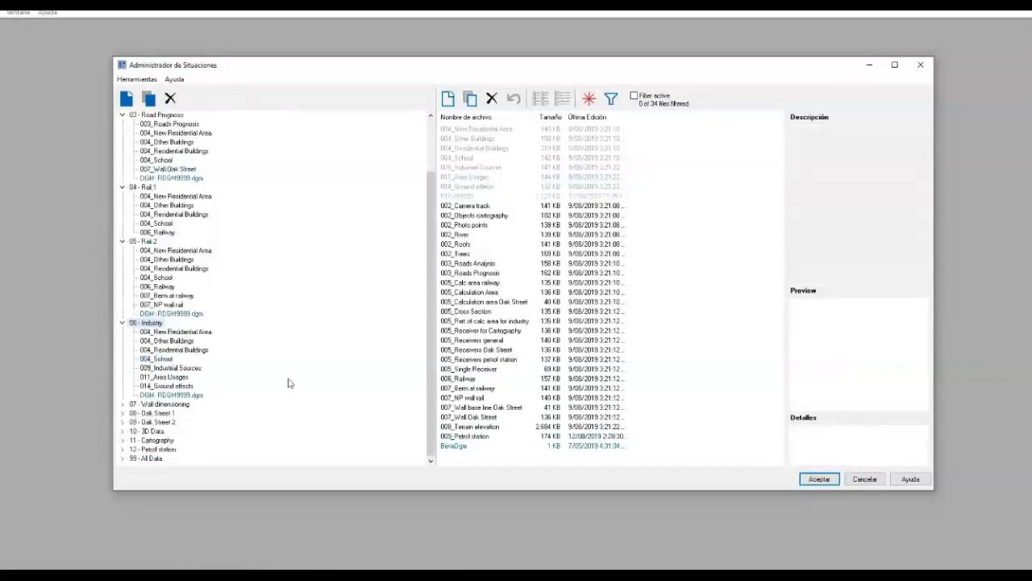
{"action": "scroll", "coordinate": [223, 337], "scroll_direction": "up", "scroll_amount": 3}
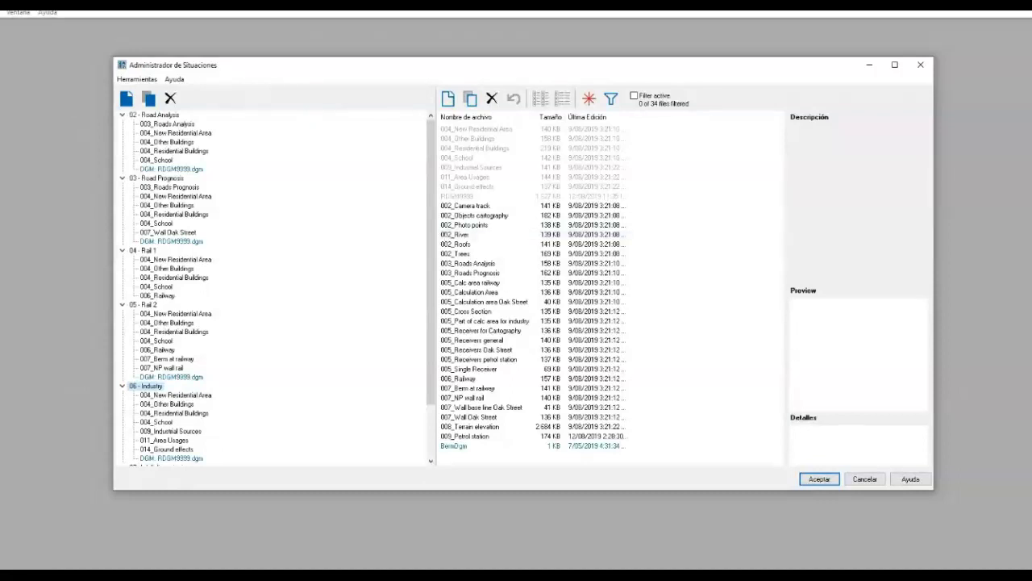
{"action": "scroll", "coordinate": [340, 362], "scroll_direction": "down", "scroll_amount": 3}
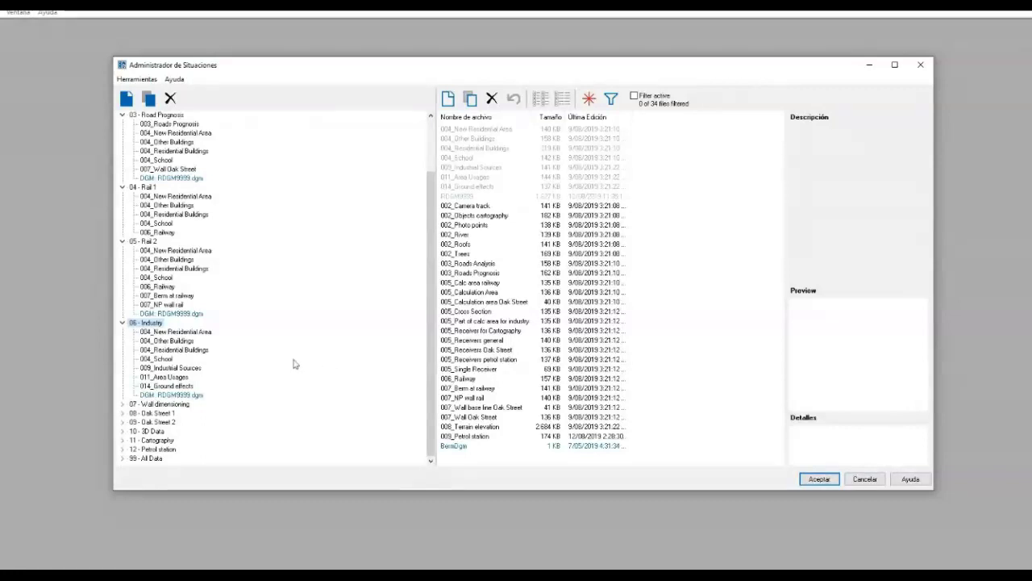
Load the 99 - All Data situation and show the model as a 3D map
{"action": "double_click", "coordinate": [153, 458]}
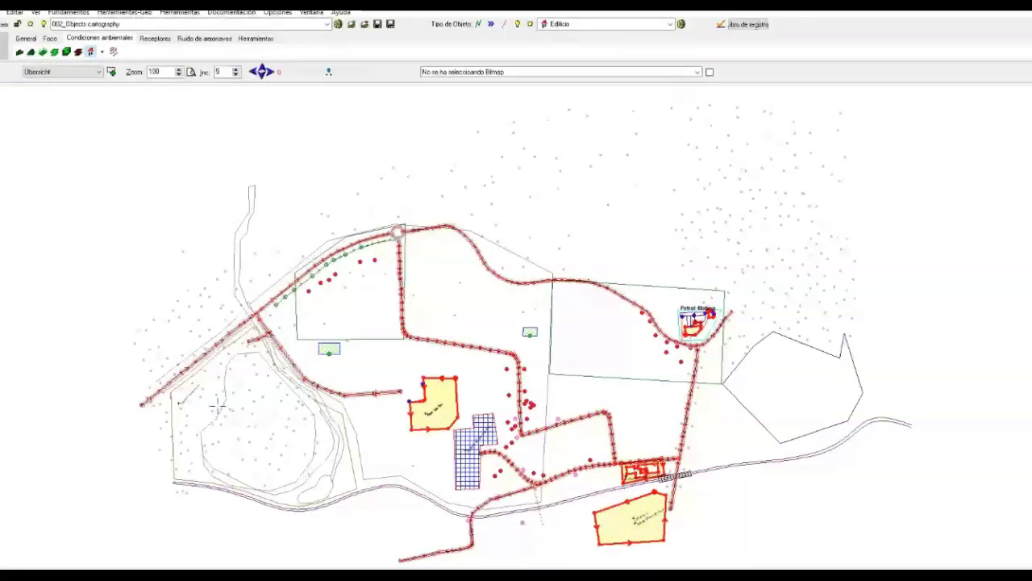
{"action": "left_click", "coordinate": [36, 12]}
{"action": "left_click", "coordinate": [64, 153]}
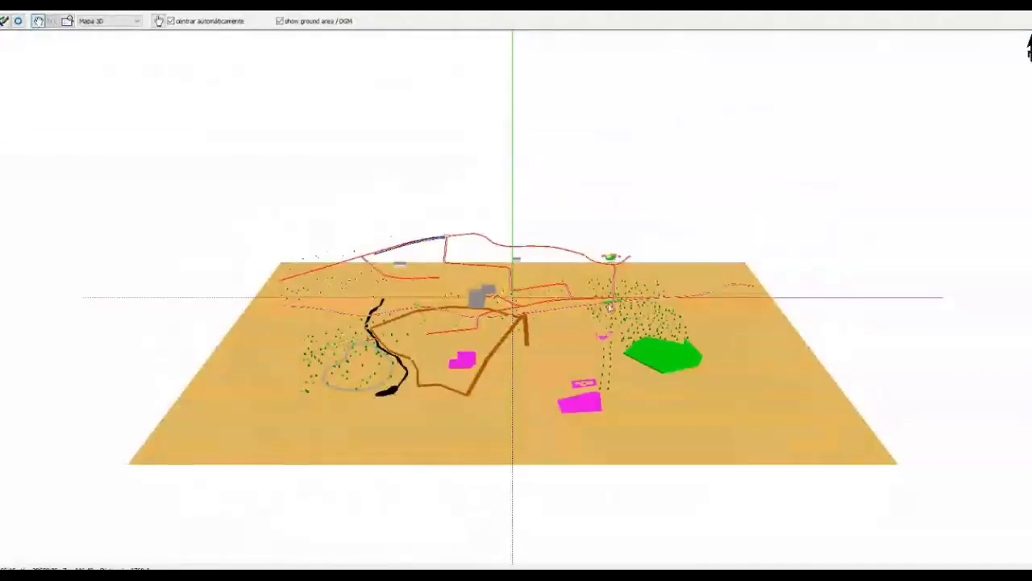
{"action": "scroll", "coordinate": [603, 308], "scroll_direction": "up", "scroll_amount": 3}
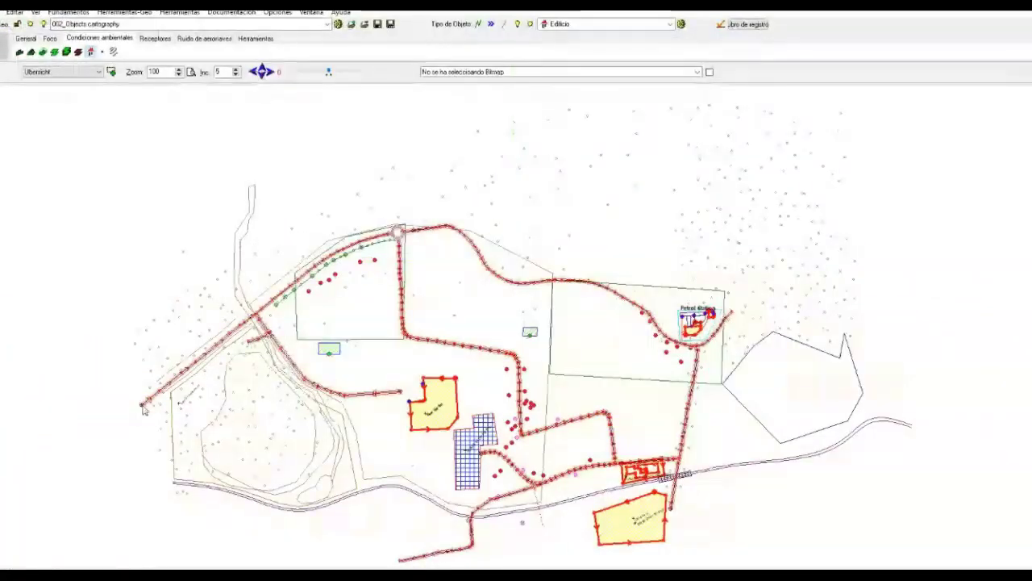
Open the properties of Kingsland Road and examine its RLS-90 traffic, speed and surface settings, enlarging the dialog to fit
{"action": "double_click", "coordinate": [141, 403]}
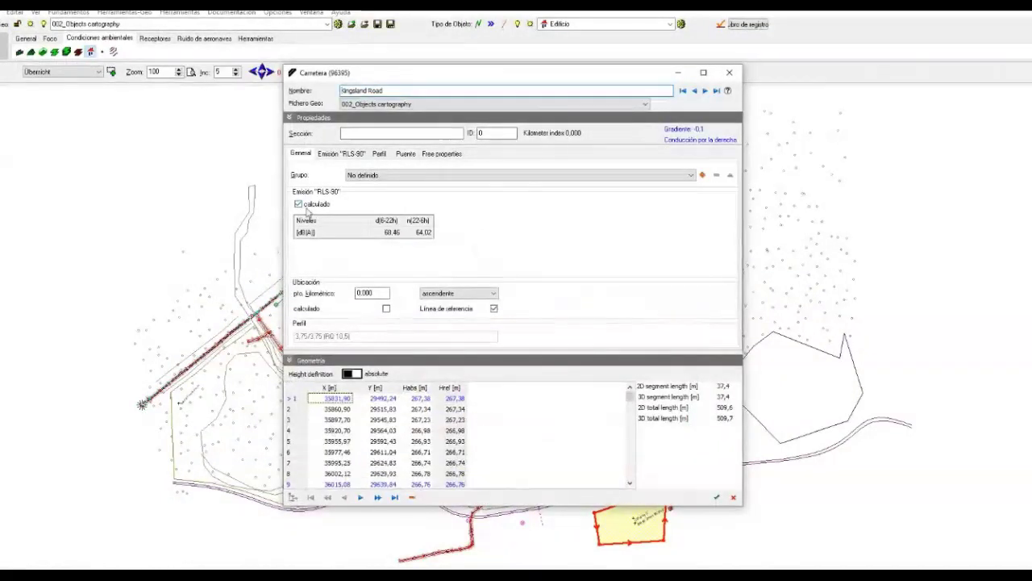
{"action": "left_click", "coordinate": [341, 154]}
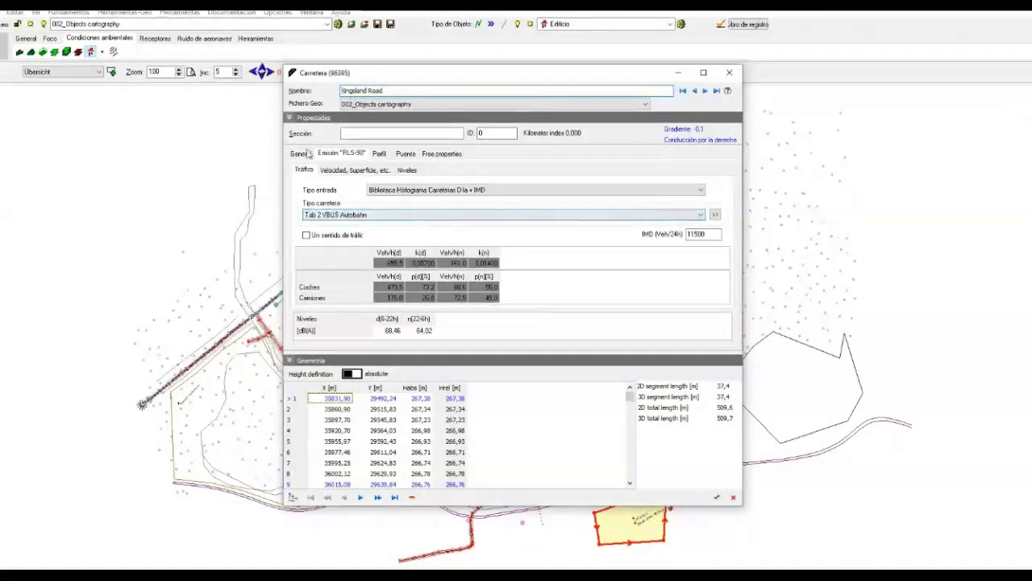
{"action": "left_click", "coordinate": [355, 169]}
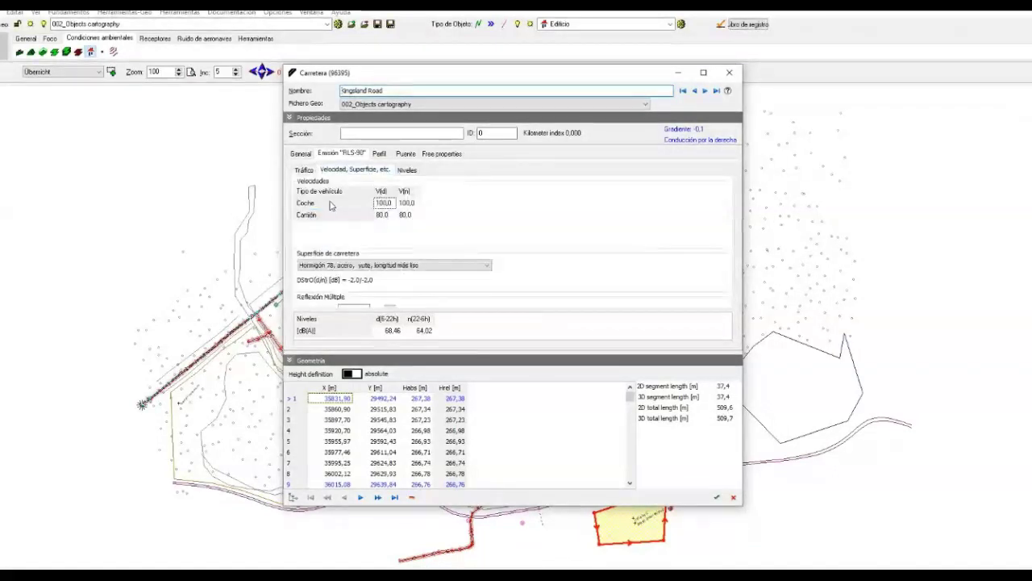
{"action": "key", "text": "Down"}
{"action": "left_click_drag", "start_coordinate": [741, 504], "coordinate": [902, 567]}
{"action": "left_click_drag", "start_coordinate": [464, 66], "coordinate": [445, 27]}
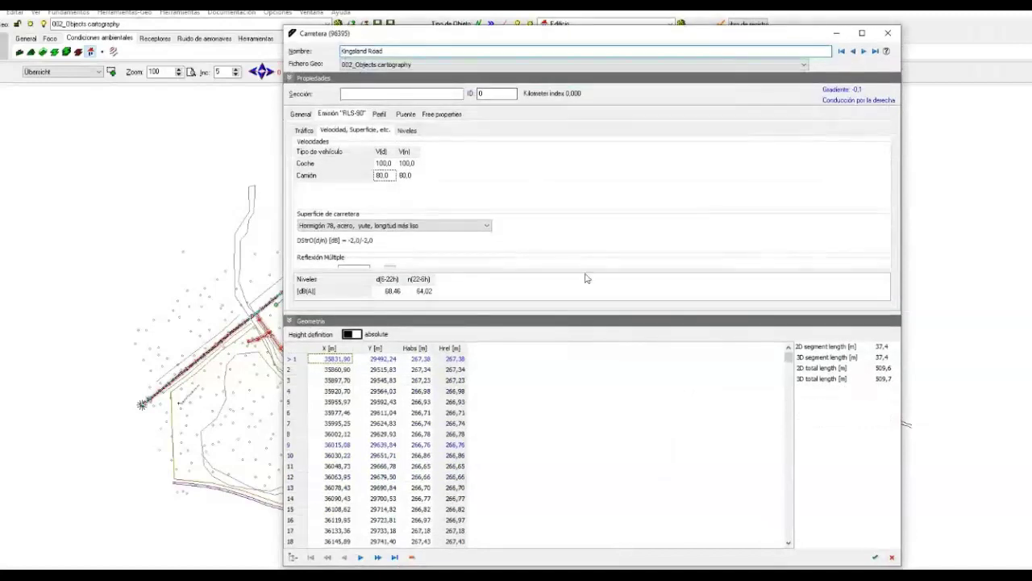
{"action": "left_click_drag", "start_coordinate": [588, 314], "coordinate": [590, 348]}
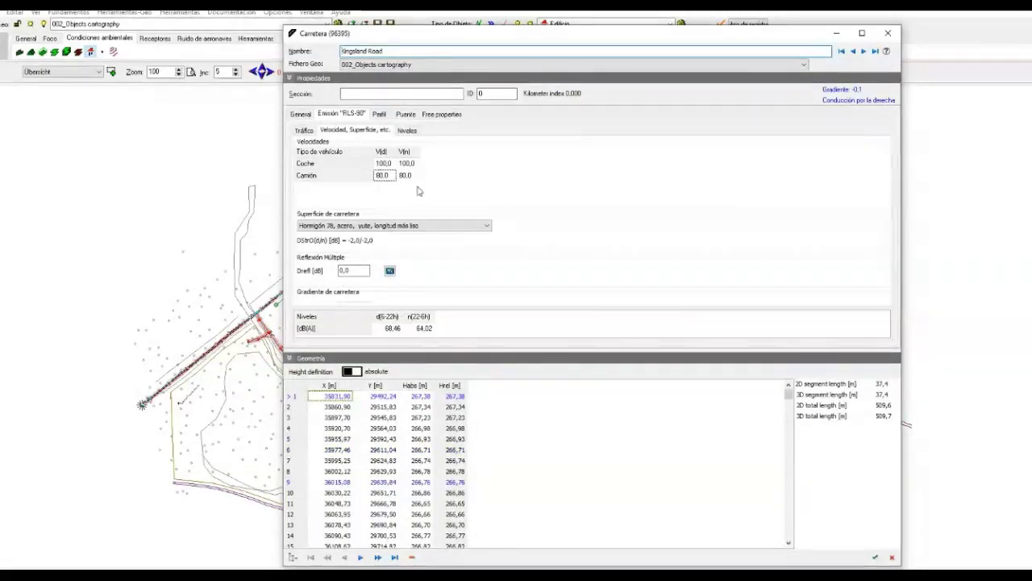
Inspect the lane widths, emission band distance, median width and bridge settings of Kingsland Road, and close its properties
{"action": "left_click", "coordinate": [379, 114]}
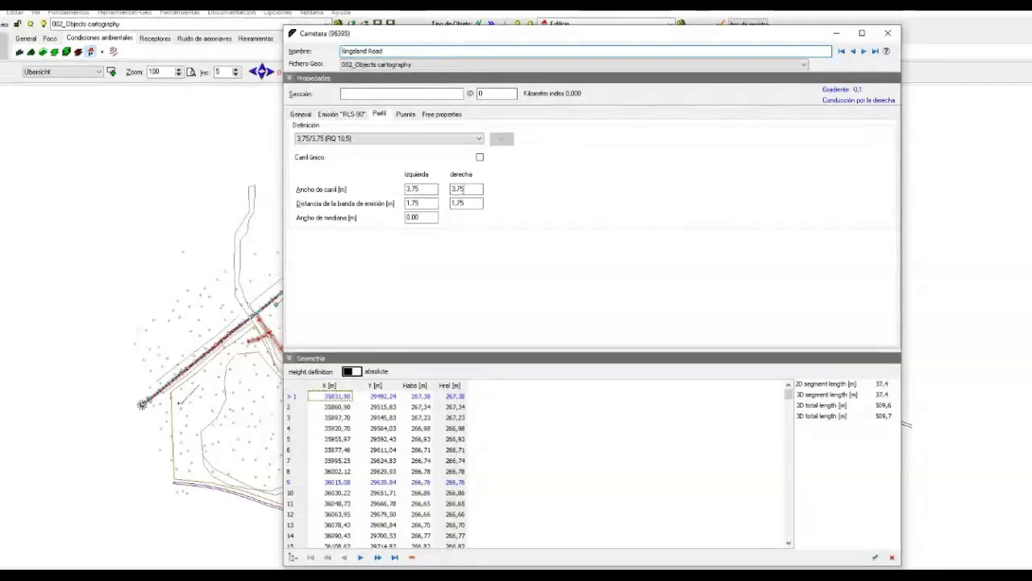
{"action": "left_click_drag", "start_coordinate": [426, 187], "coordinate": [413, 188]}
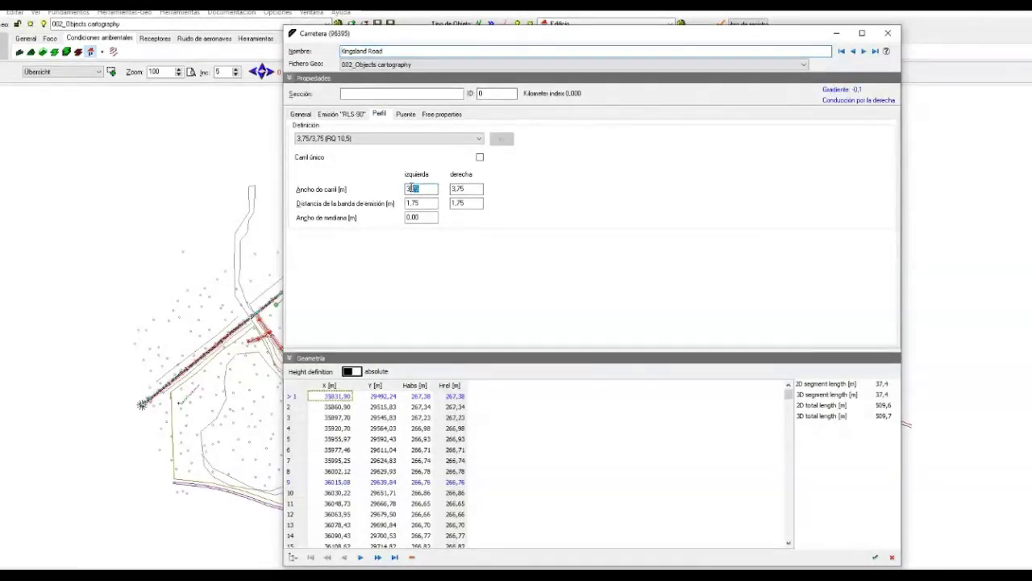
{"action": "double_click", "coordinate": [457, 189]}
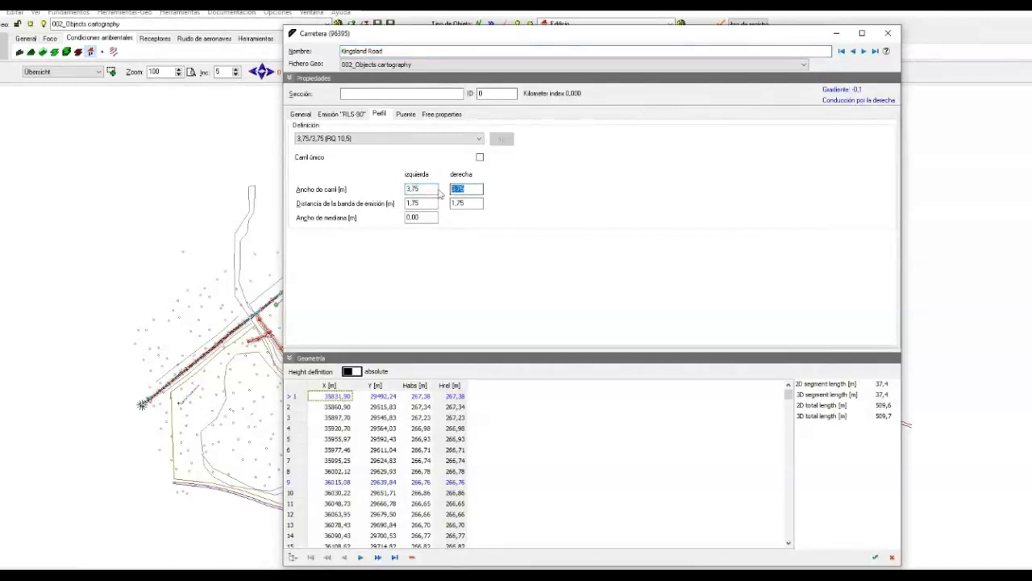
{"action": "double_click", "coordinate": [418, 203]}
{"action": "double_click", "coordinate": [416, 217]}
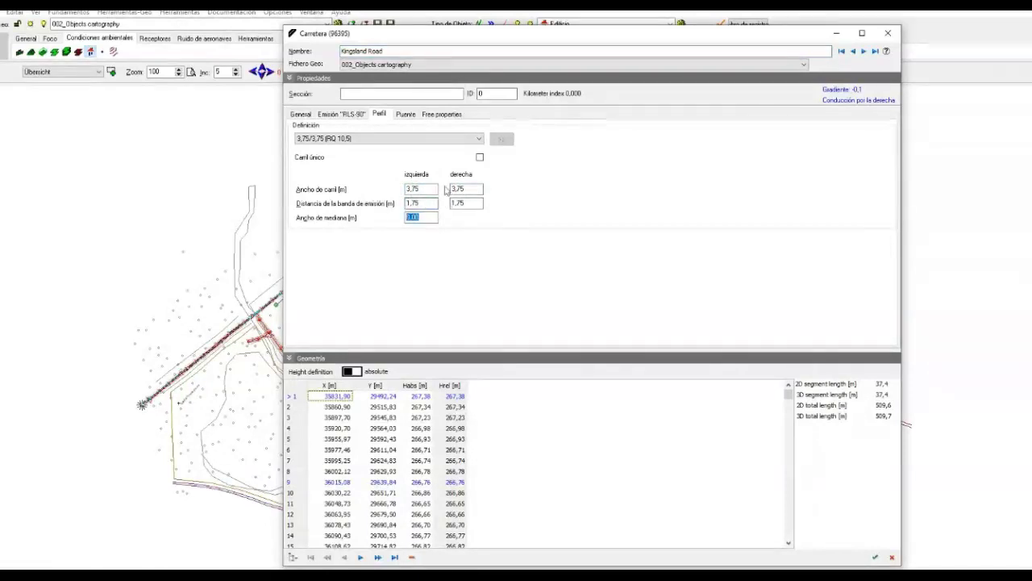
{"action": "left_click", "coordinate": [406, 115]}
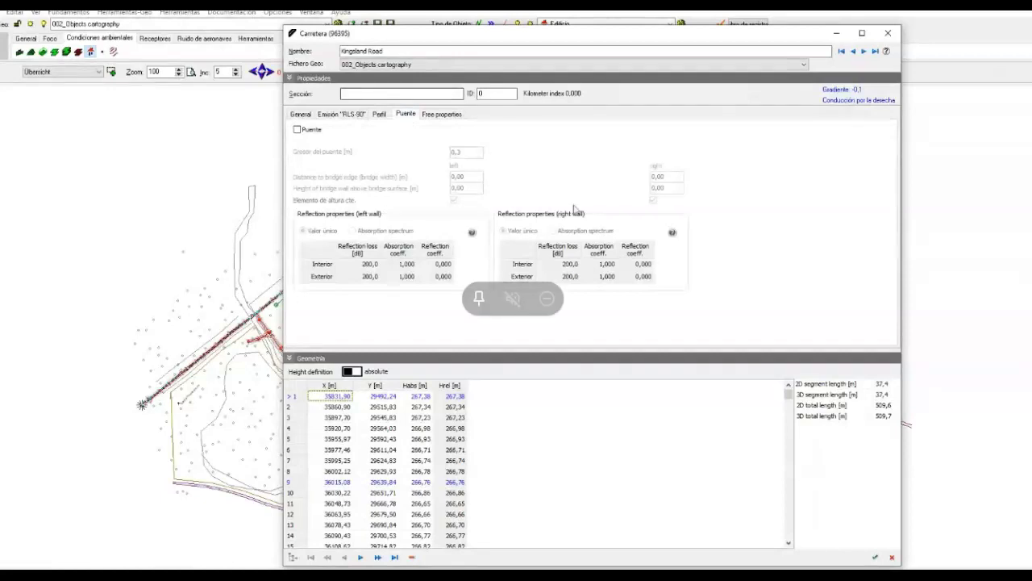
{"action": "left_click", "coordinate": [301, 116]}
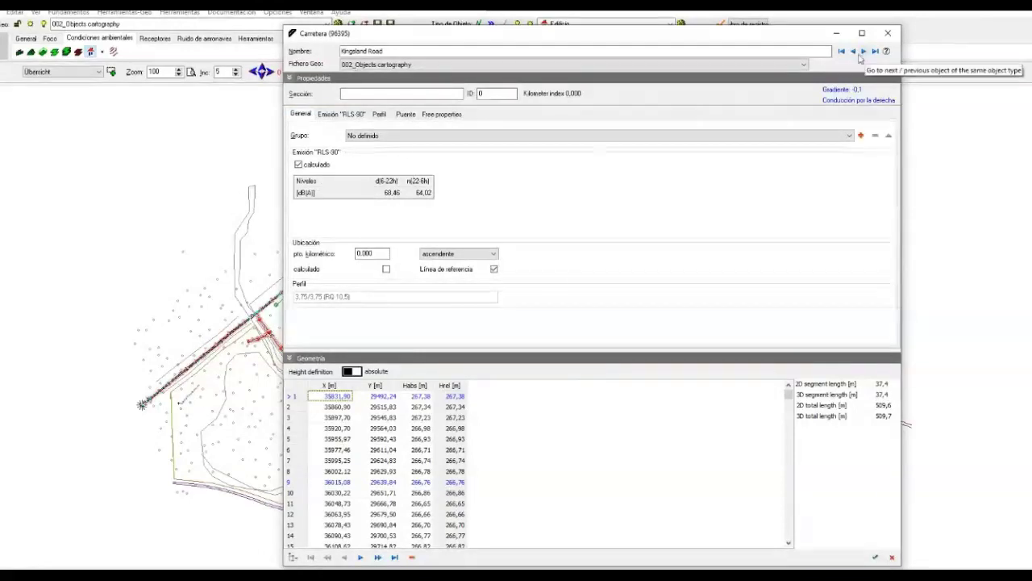
{"action": "left_click", "coordinate": [888, 33]}
Open the properties of the Federal Track 1 railway from the eastern end of the line
{"action": "left_click", "coordinate": [794, 80]}
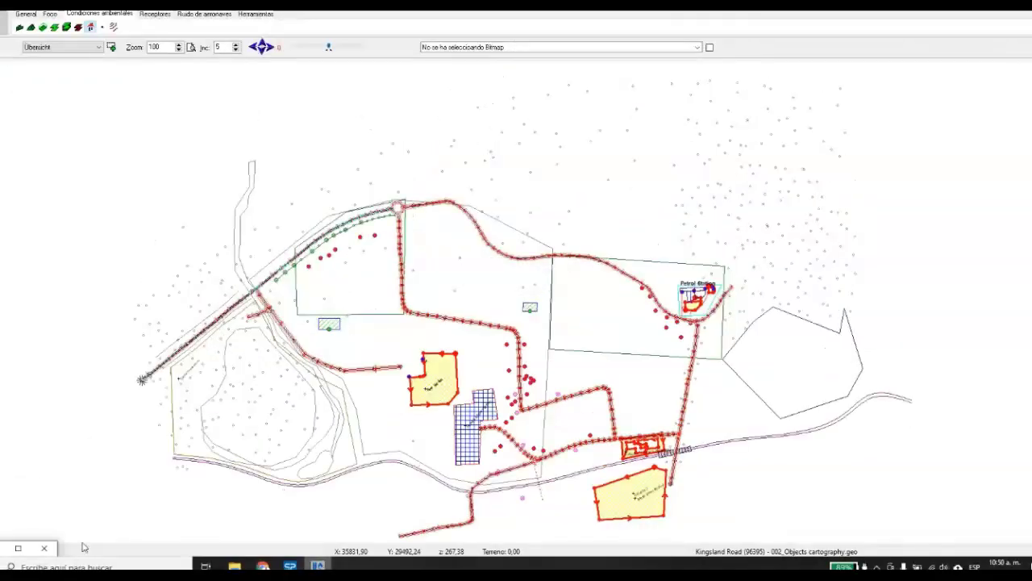
{"action": "left_click", "coordinate": [38, 554]}
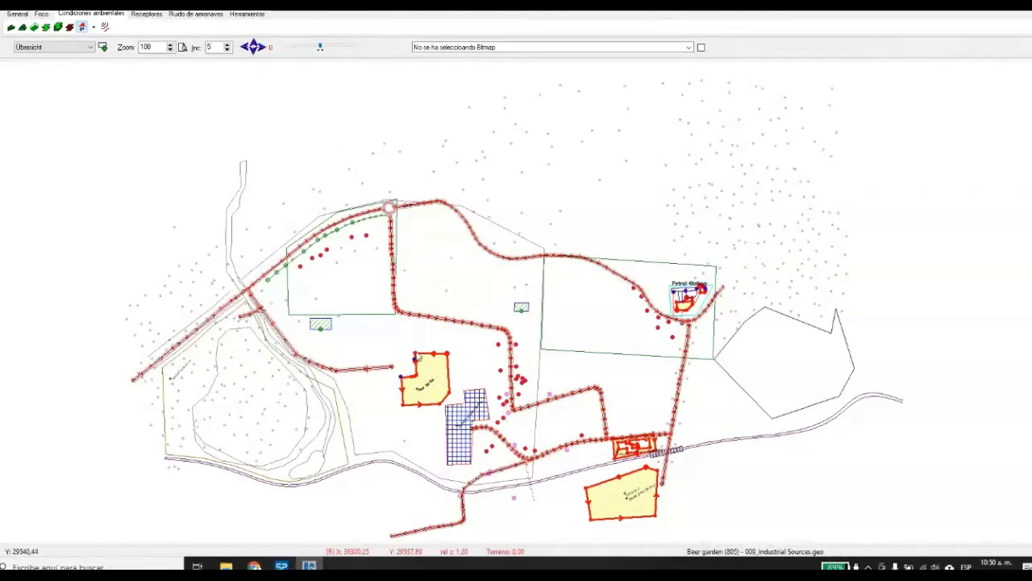
{"action": "left_click", "coordinate": [902, 409]}
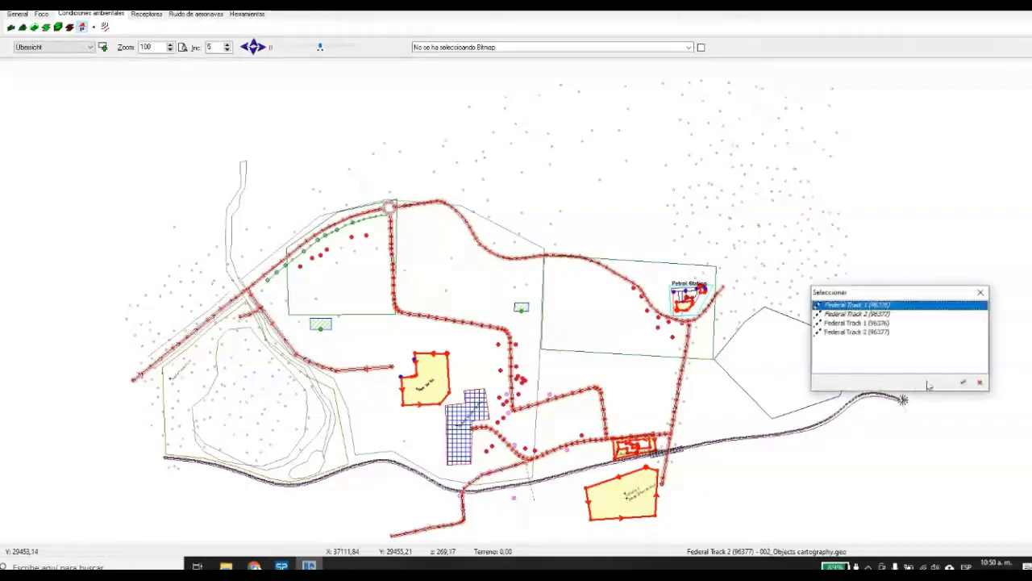
{"action": "left_click", "coordinate": [963, 384]}
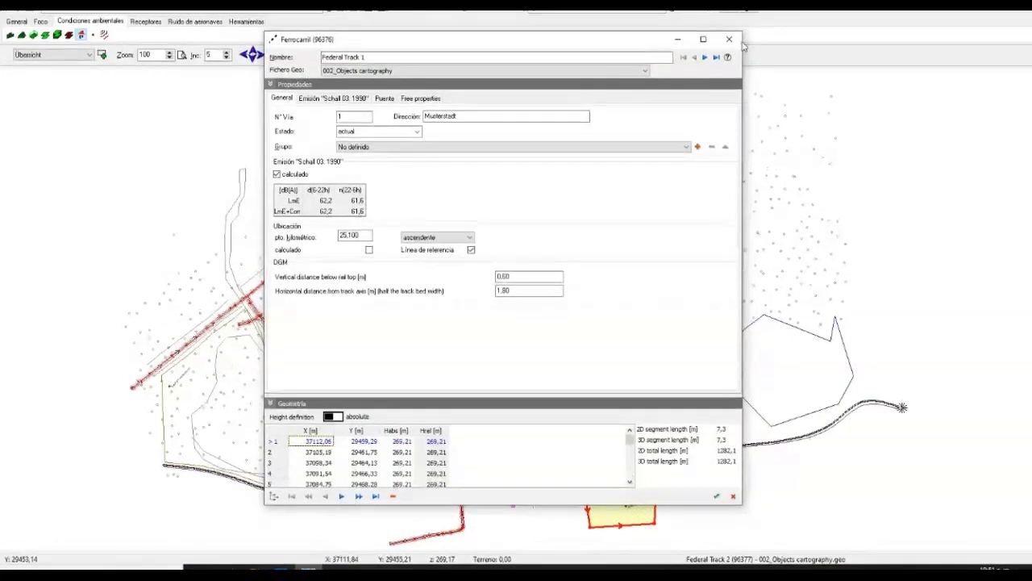
{"action": "key", "text": "alt+Tab"}
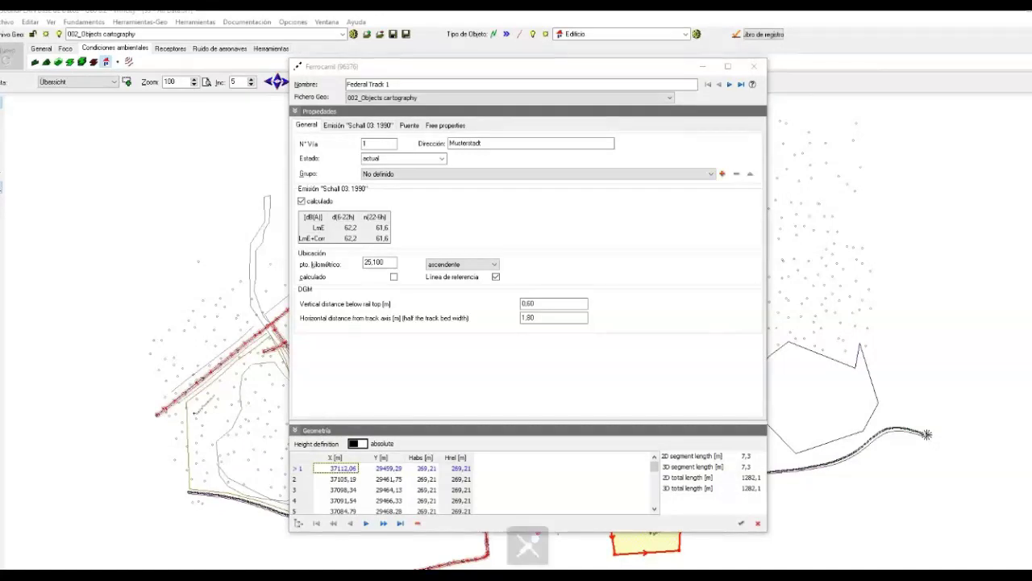
{"action": "right_click", "coordinate": [332, 574]}
{"action": "key", "text": "Escape"}
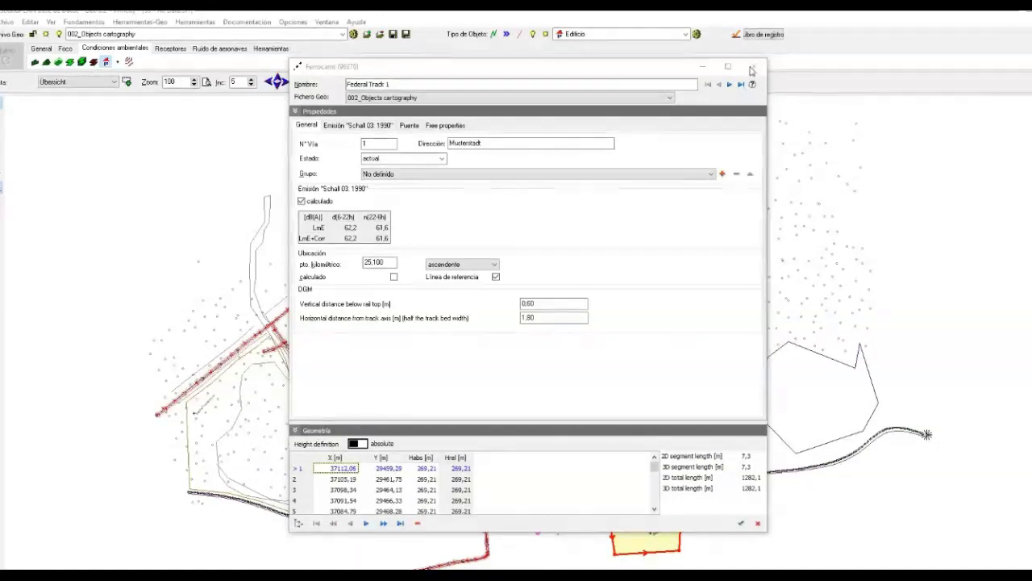
{"action": "key", "text": "alt+Tab"}
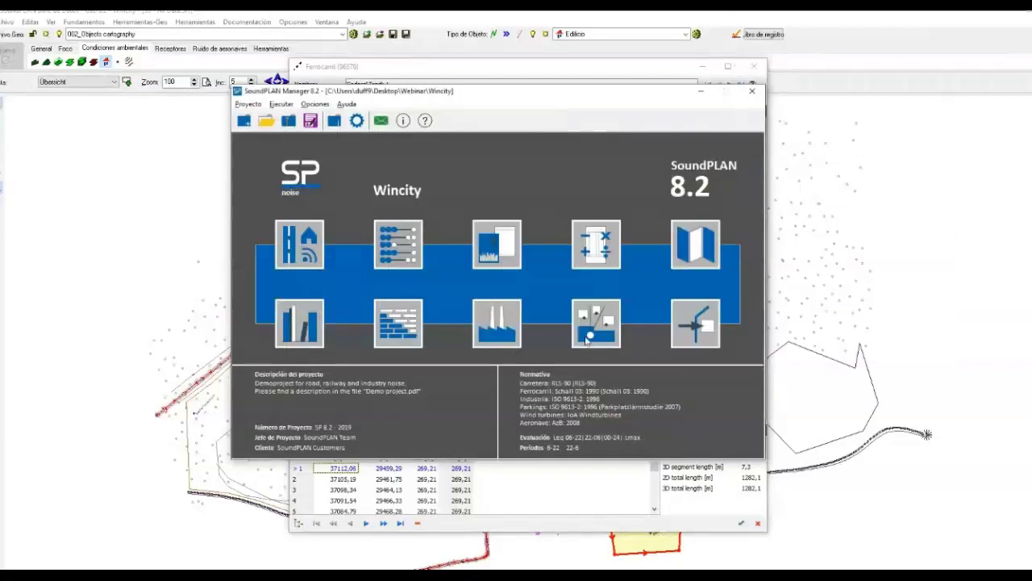
{"action": "key", "text": "alt+Tab"}
{"action": "key", "text": "alt+Tab"}
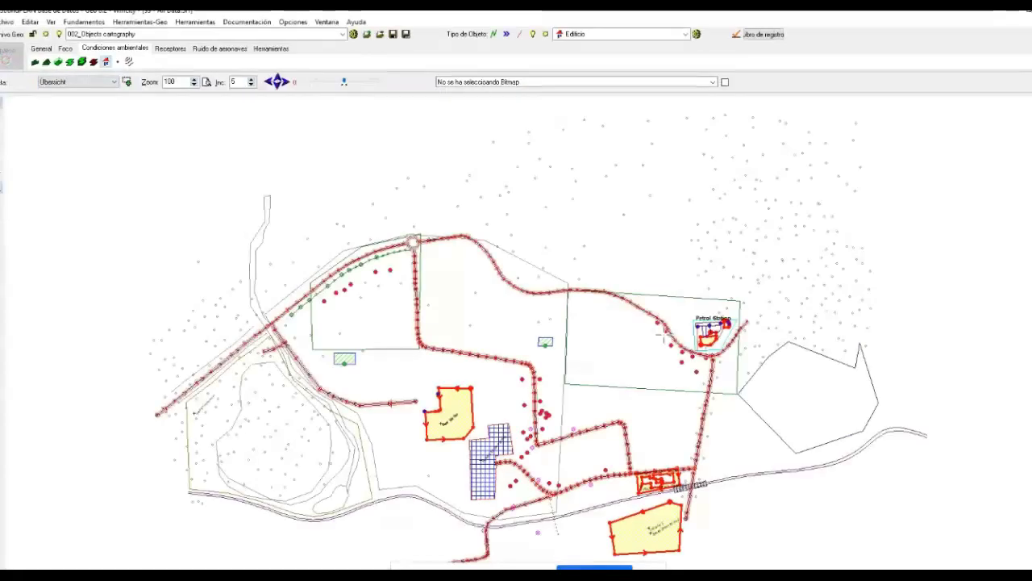
Open the properties of Federal Track 1 from the line's eastern end and examine its Schall 03 train types, counts, speeds and lengths
{"action": "left_click", "coordinate": [931, 438]}
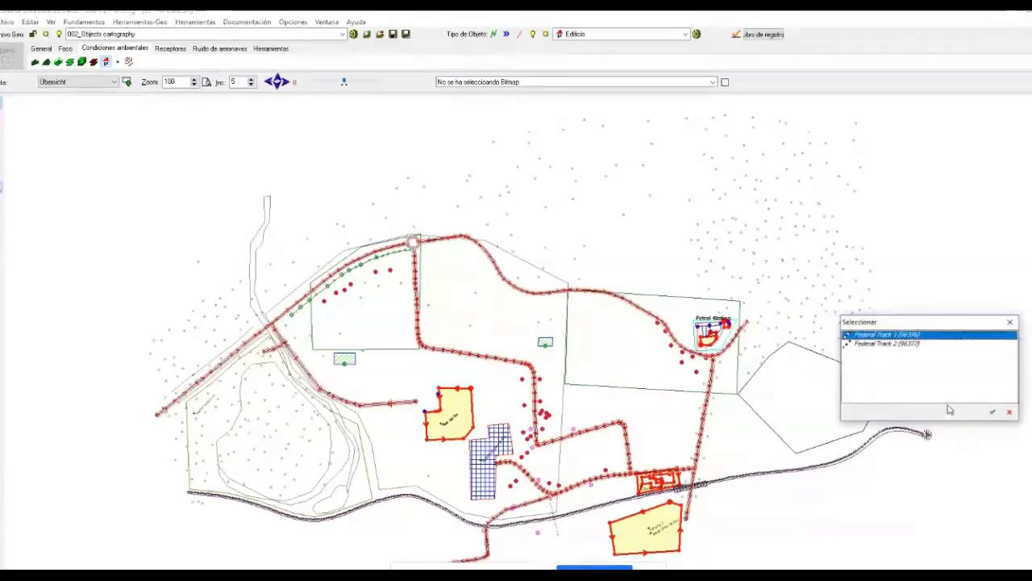
{"action": "left_click", "coordinate": [991, 410]}
{"action": "double_click", "coordinate": [927, 433]}
{"action": "left_click", "coordinate": [357, 130]}
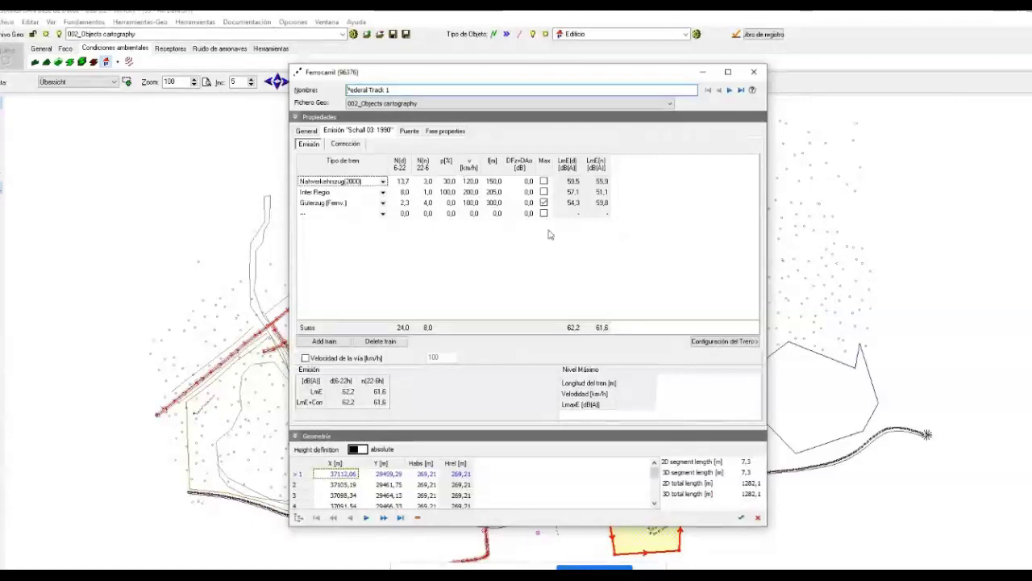
{"action": "left_click", "coordinate": [544, 203]}
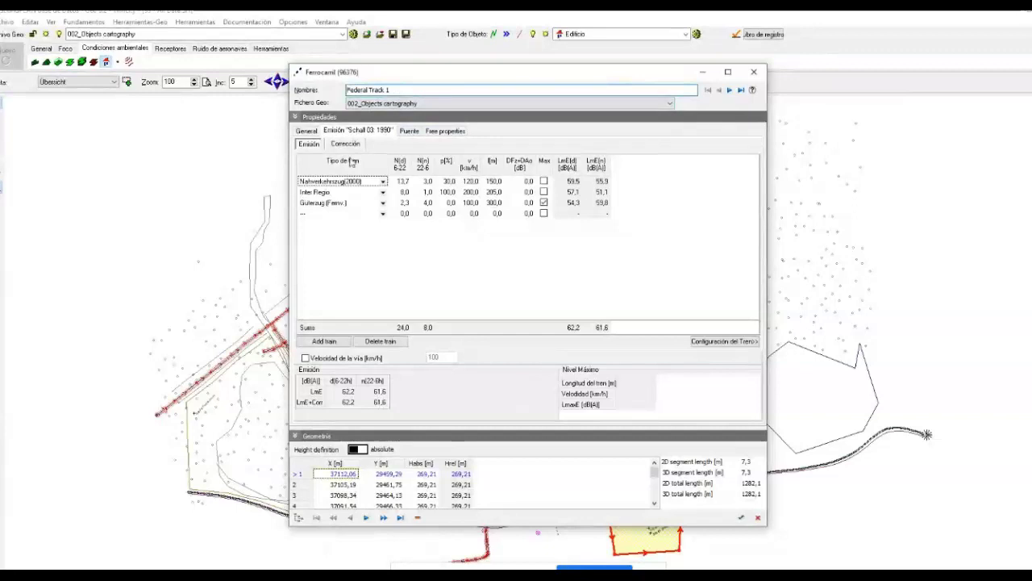
Look through the train types available for an additional row in the emission table of Federal Track 1
{"action": "left_click", "coordinate": [383, 213]}
{"action": "left_click", "coordinate": [384, 213]}
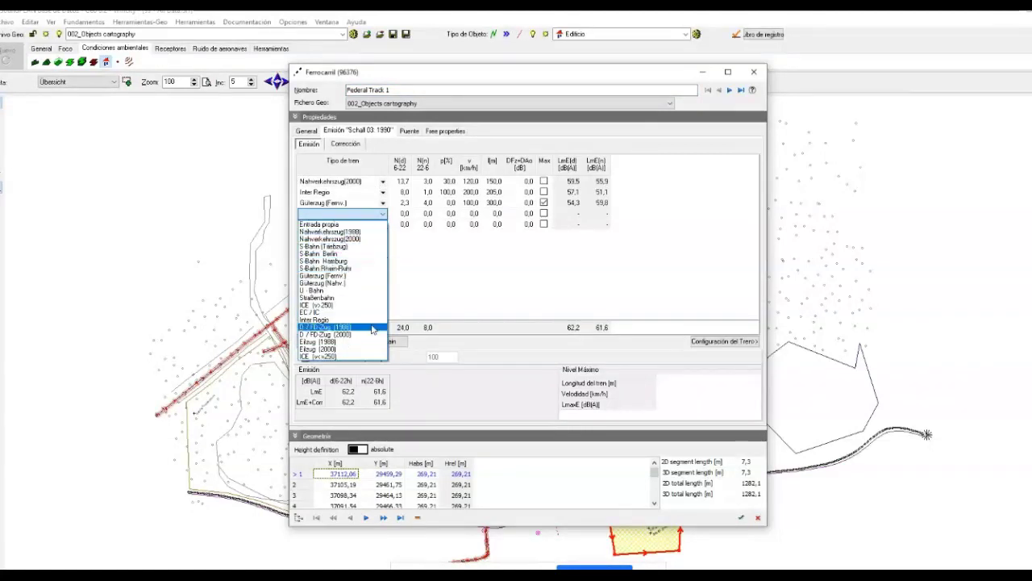
{"action": "left_click", "coordinate": [666, 78]}
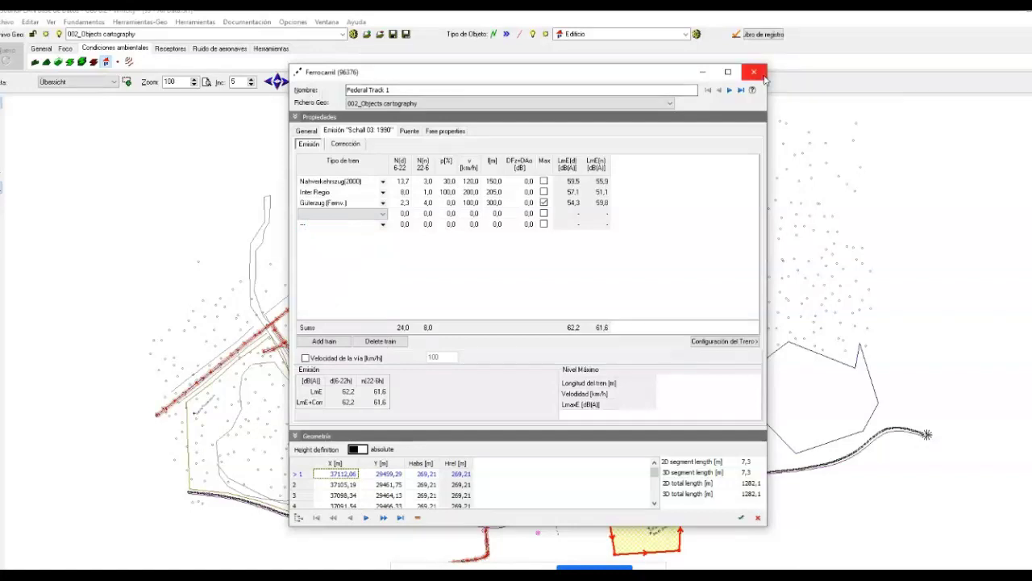
Inspect the bridge, free and general properties of Federal Track 1, and close its properties
{"action": "left_click", "coordinate": [408, 132]}
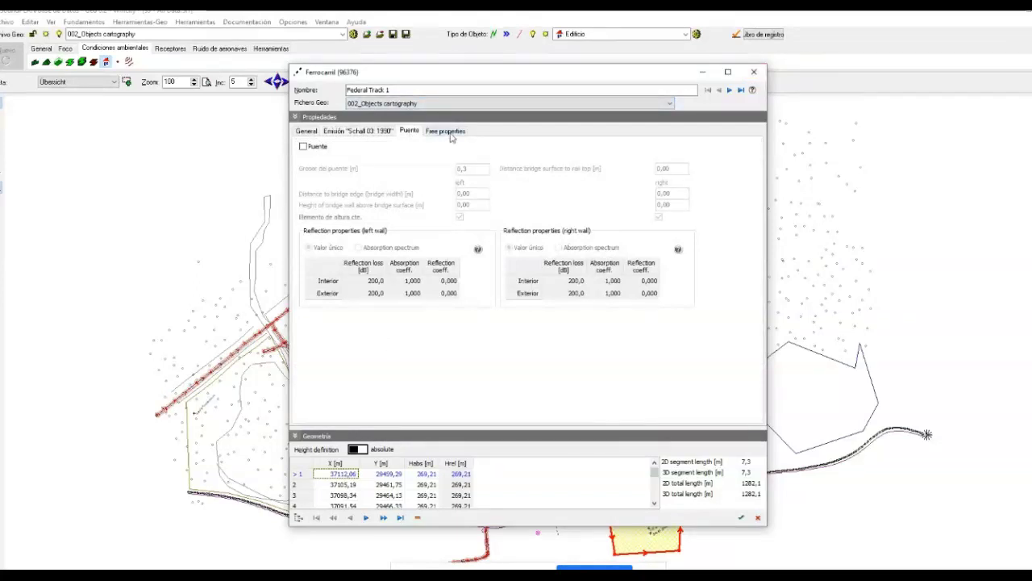
{"action": "left_click", "coordinate": [450, 132]}
{"action": "left_click", "coordinate": [311, 131]}
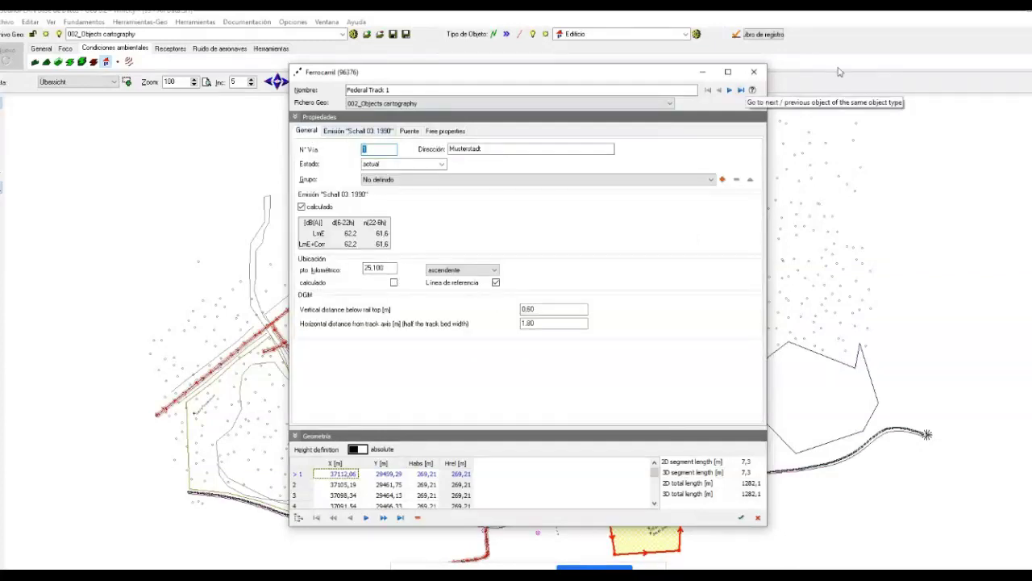
{"action": "left_click", "coordinate": [755, 74]}
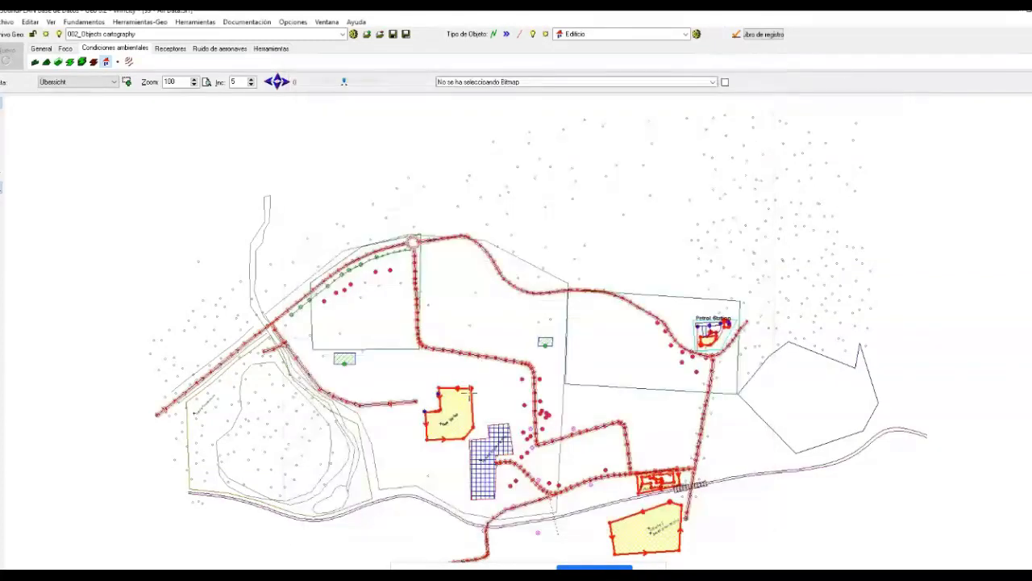
Open the properties of the Beer garden area source, examine its sound power spectrum and time histogram, and close them
{"action": "double_click", "coordinate": [472, 393]}
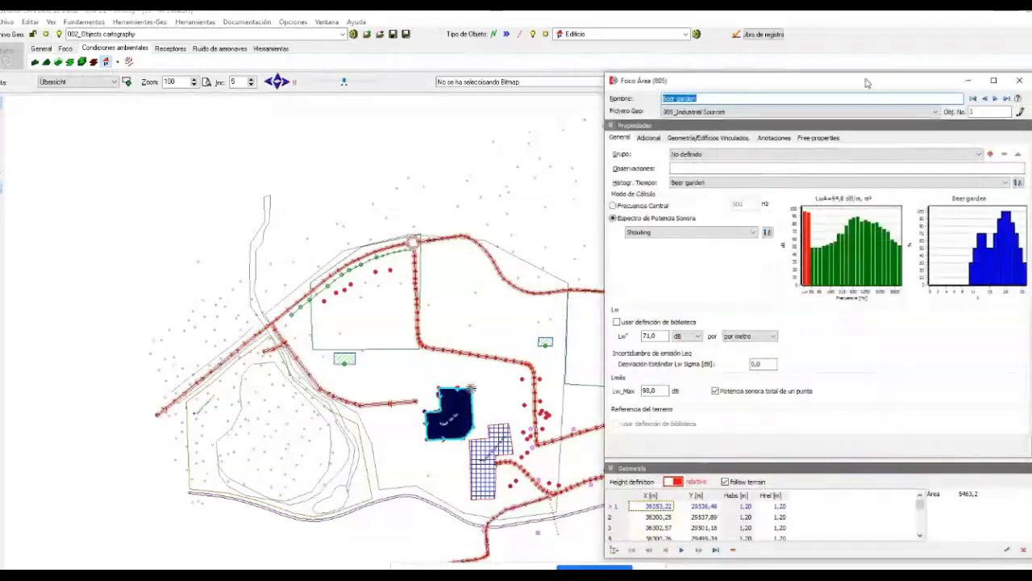
{"action": "left_click_drag", "start_coordinate": [867, 83], "coordinate": [520, 65]}
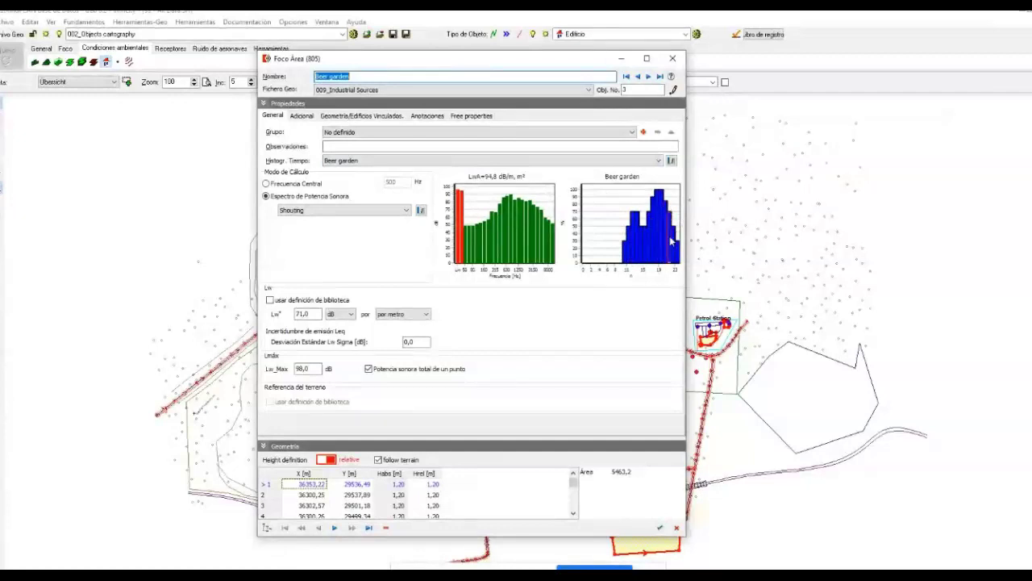
{"action": "left_click", "coordinate": [672, 60]}
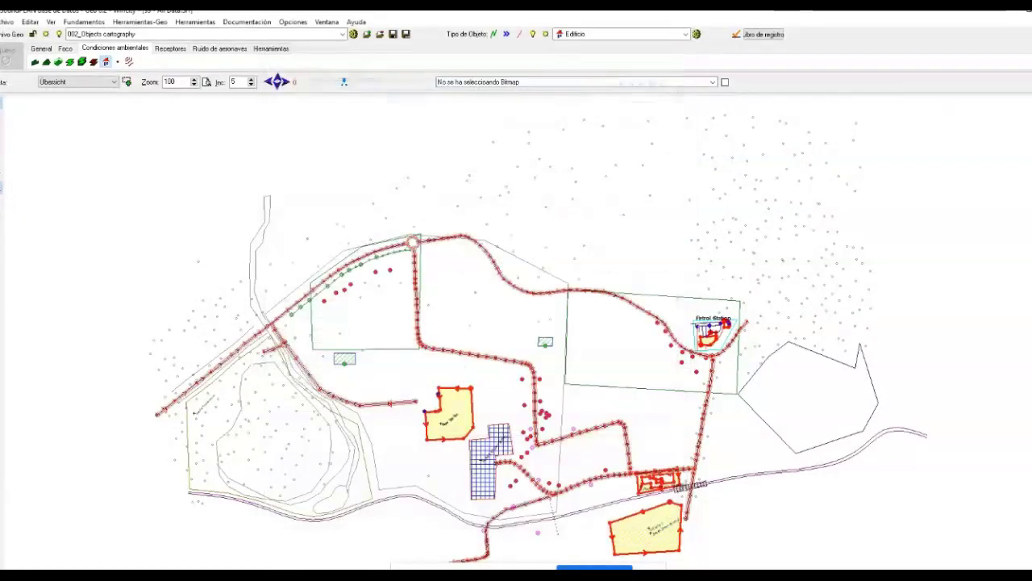
Open the long industrial building along the northern edge of the petrol station in the building editor
{"action": "scroll", "coordinate": [709, 333], "scroll_direction": "up", "scroll_amount": 5}
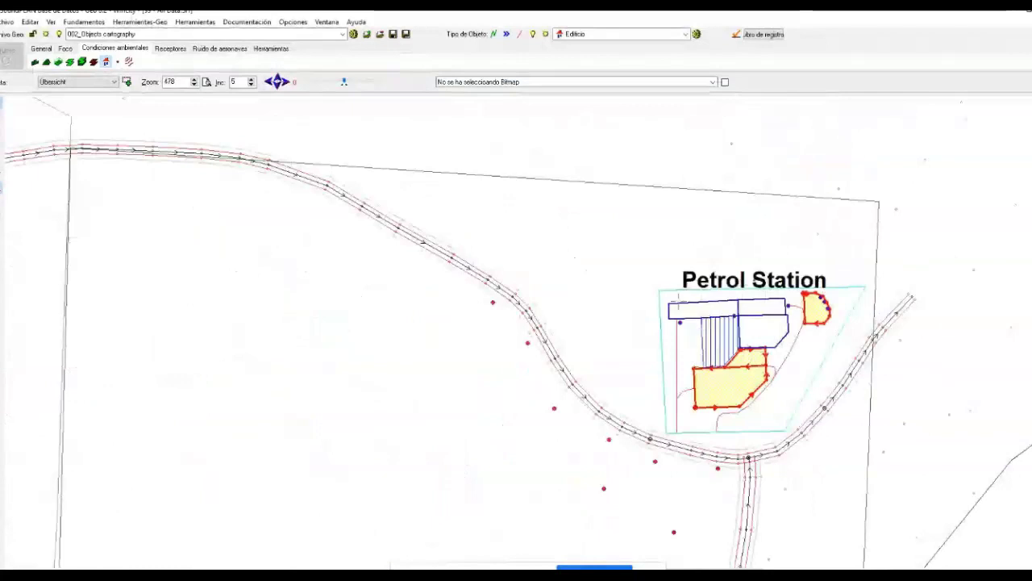
{"action": "left_click", "coordinate": [671, 311]}
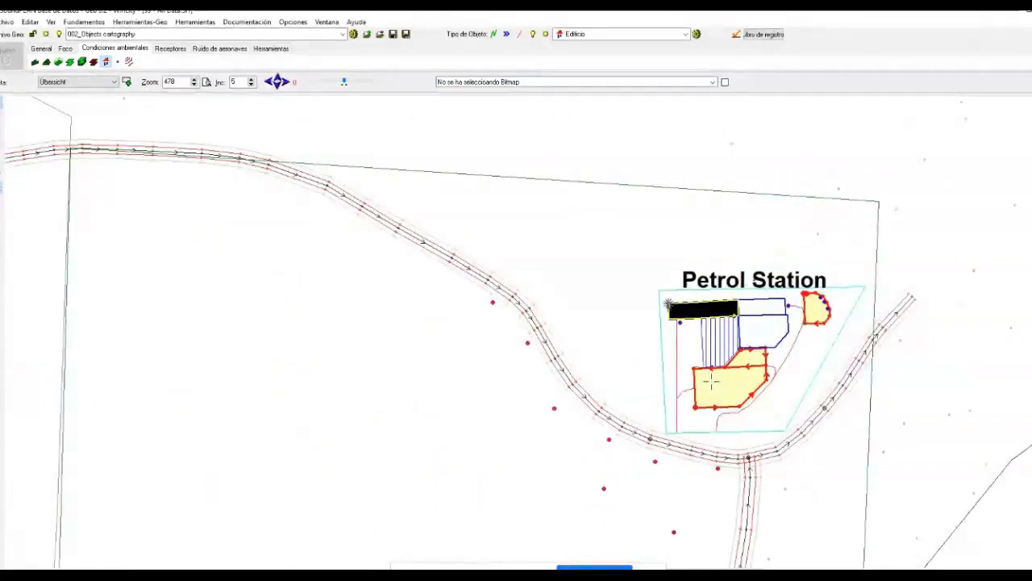
{"action": "double_click", "coordinate": [712, 387]}
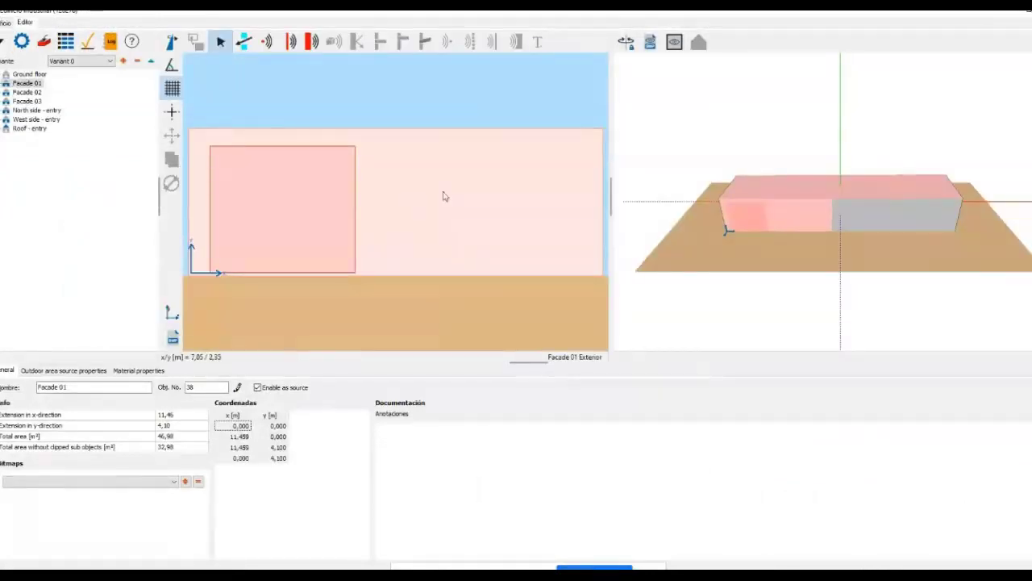
Examine the dimensions and outdoor area source emission of the Door - entry element on the exterior of Facade 01
{"action": "left_click_drag", "start_coordinate": [940, 269], "coordinate": [979, 254]}
{"action": "left_click", "coordinate": [5, 83]}
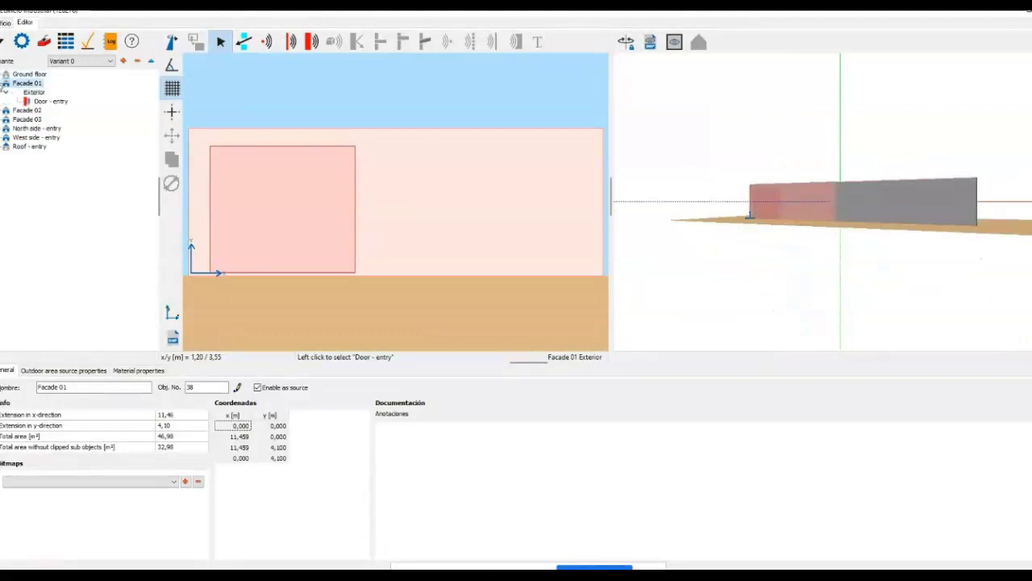
{"action": "left_click", "coordinate": [37, 103]}
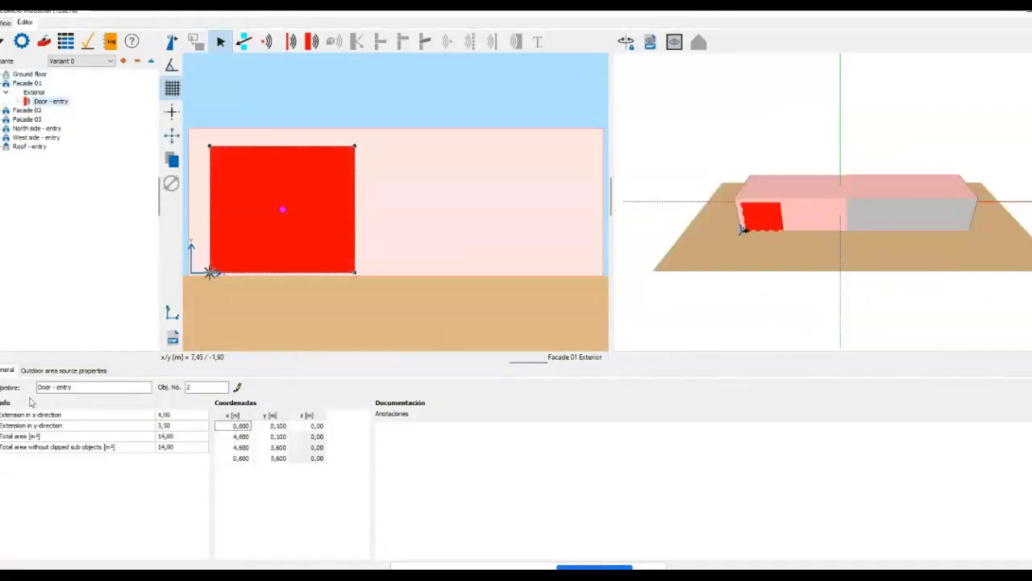
{"action": "left_click", "coordinate": [58, 371]}
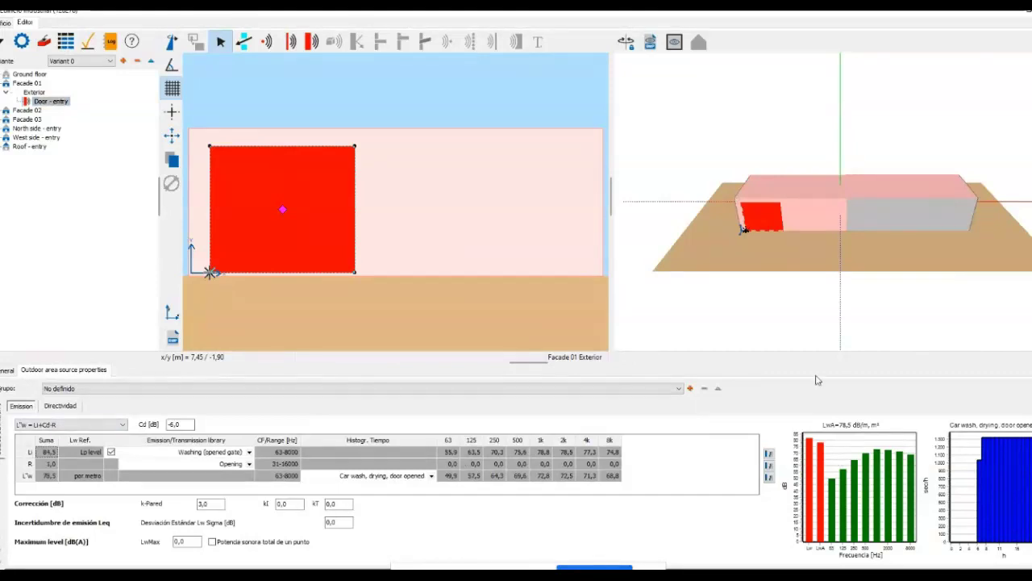
Set the outdoor emission calculation of Facade 01 to L"w = [Li+Cd](calc)-R
{"action": "left_click", "coordinate": [29, 75]}
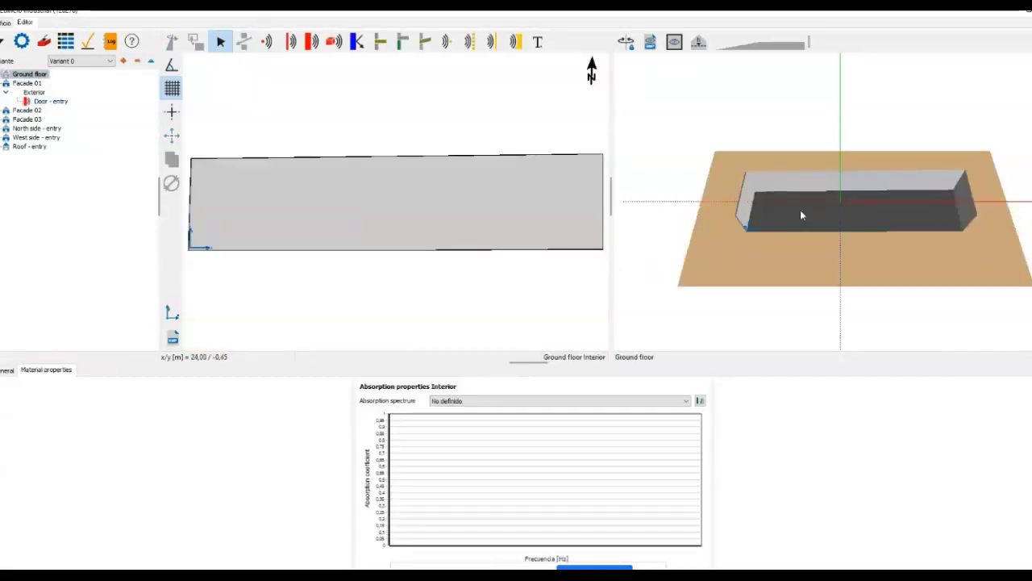
{"action": "left_click", "coordinate": [27, 83]}
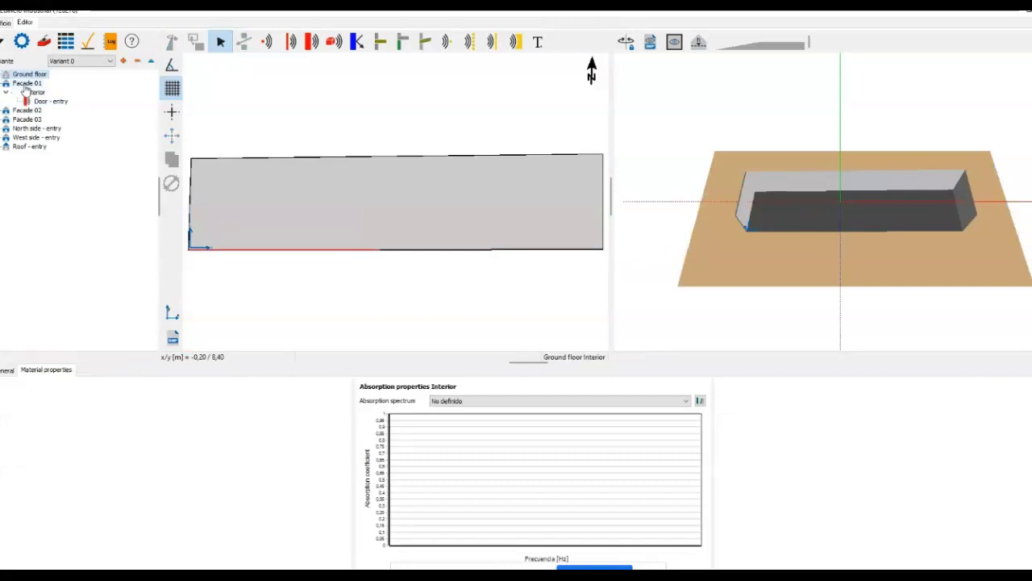
{"action": "left_click", "coordinate": [65, 370]}
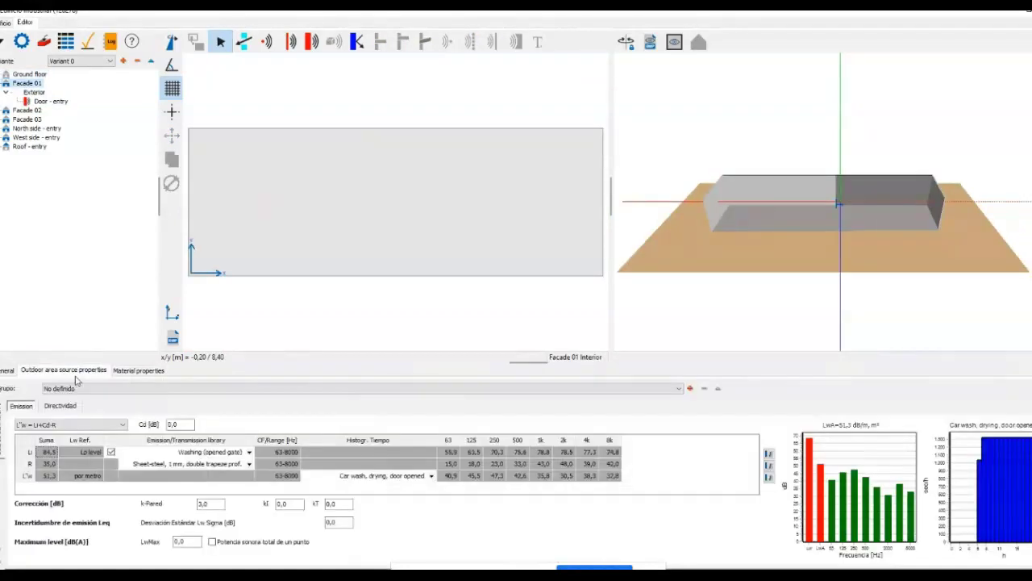
{"action": "left_click", "coordinate": [99, 427]}
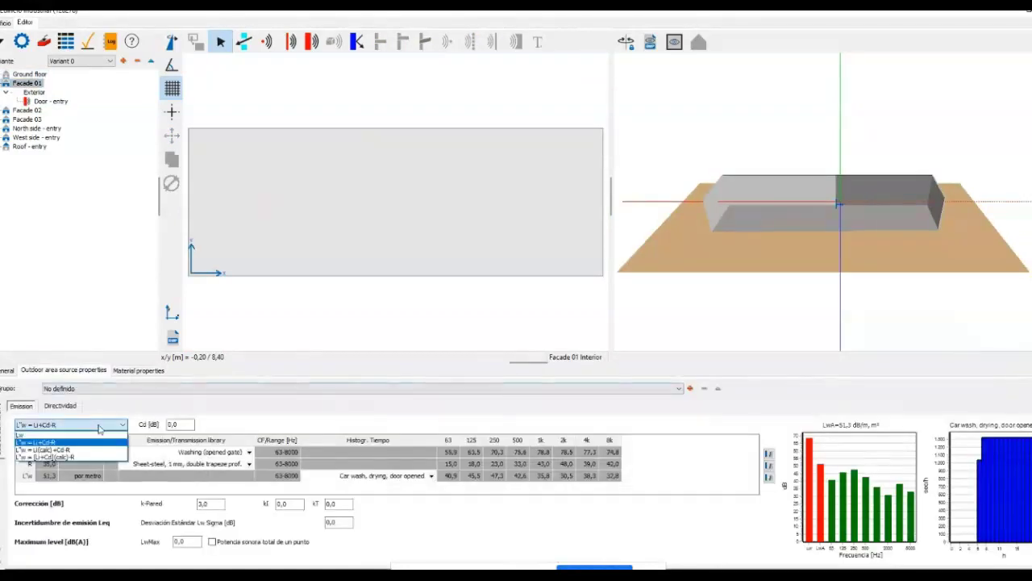
{"action": "left_click", "coordinate": [98, 453]}
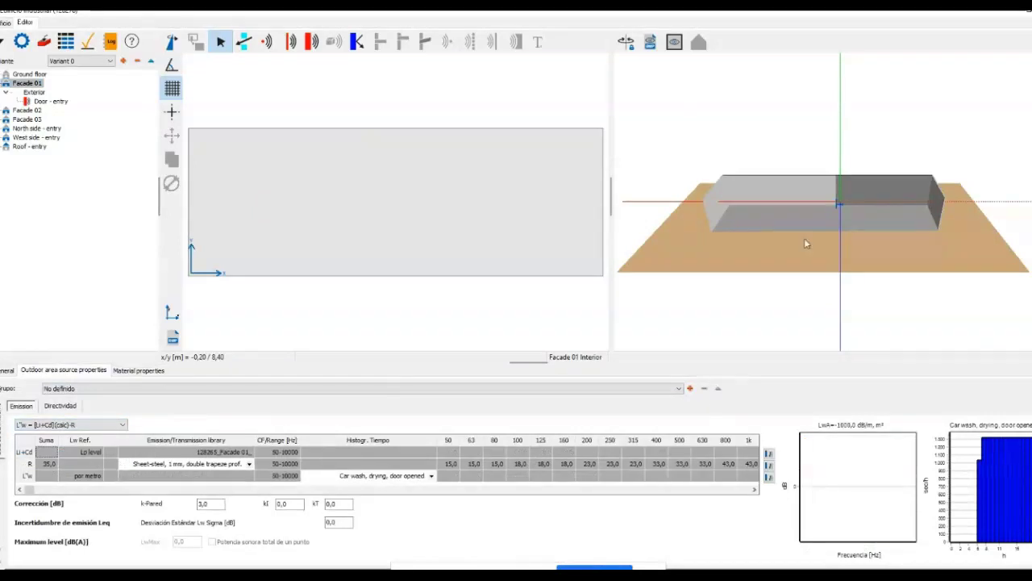
Set the emission calculation of the Door - entry element to L"w = [Li+Cd](calc)-R
{"action": "left_click", "coordinate": [65, 105]}
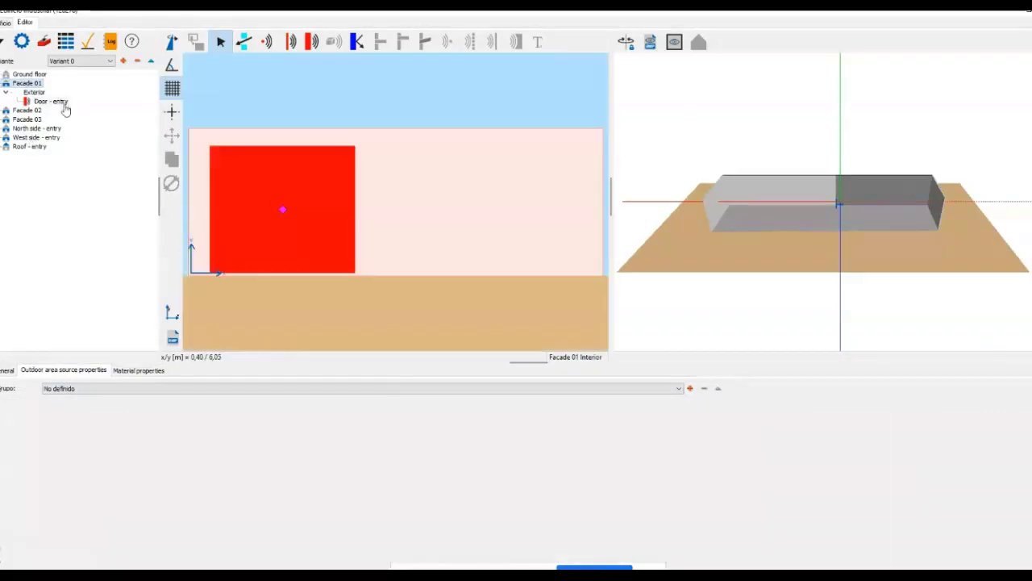
{"action": "left_click", "coordinate": [80, 424]}
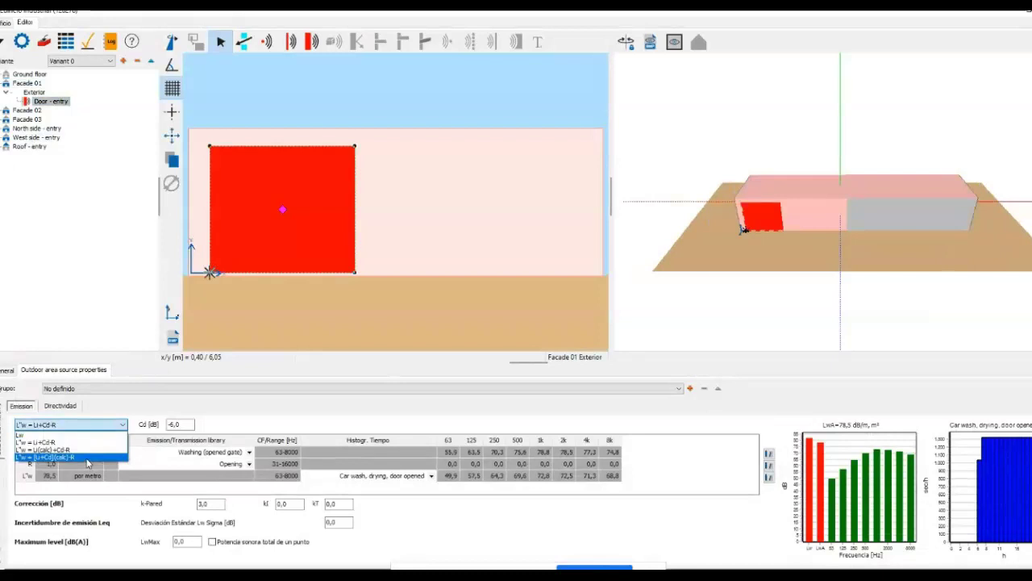
{"action": "left_click", "coordinate": [88, 457]}
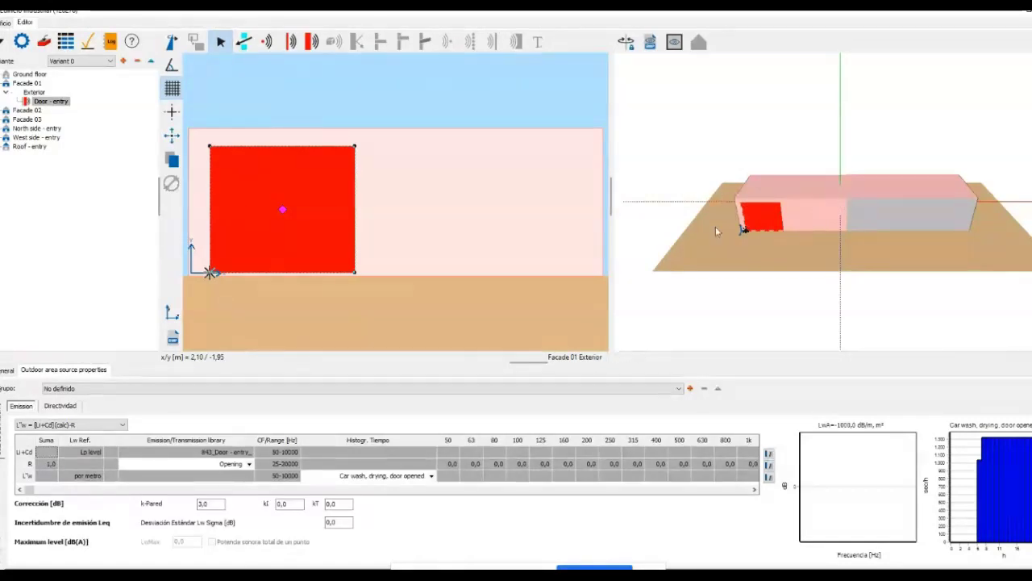
Inspect the west and north facades and the emission of Window 1 - North side, and close the building editor without saving the changes
{"action": "left_click_drag", "start_coordinate": [814, 235], "coordinate": [876, 222]}
{"action": "left_click", "coordinate": [818, 268]}
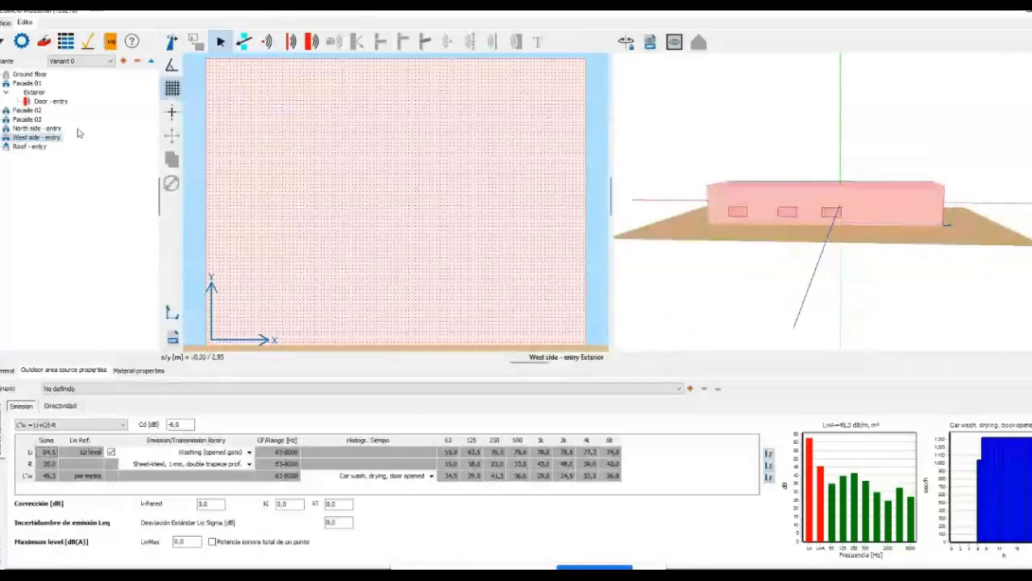
{"action": "left_click", "coordinate": [847, 212]}
{"action": "left_click", "coordinate": [866, 208]}
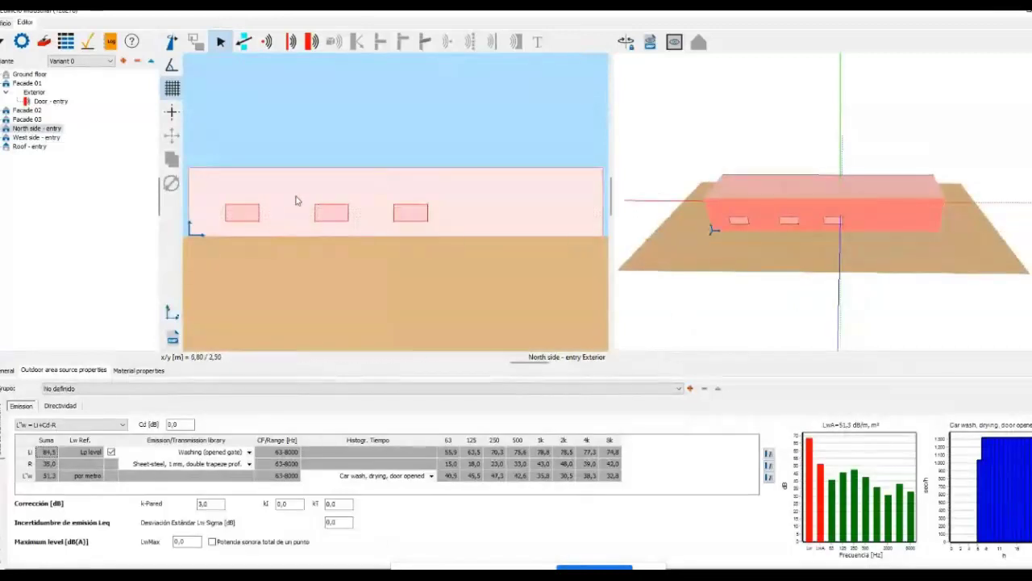
{"action": "left_click", "coordinate": [247, 211]}
{"action": "left_click", "coordinate": [247, 211]}
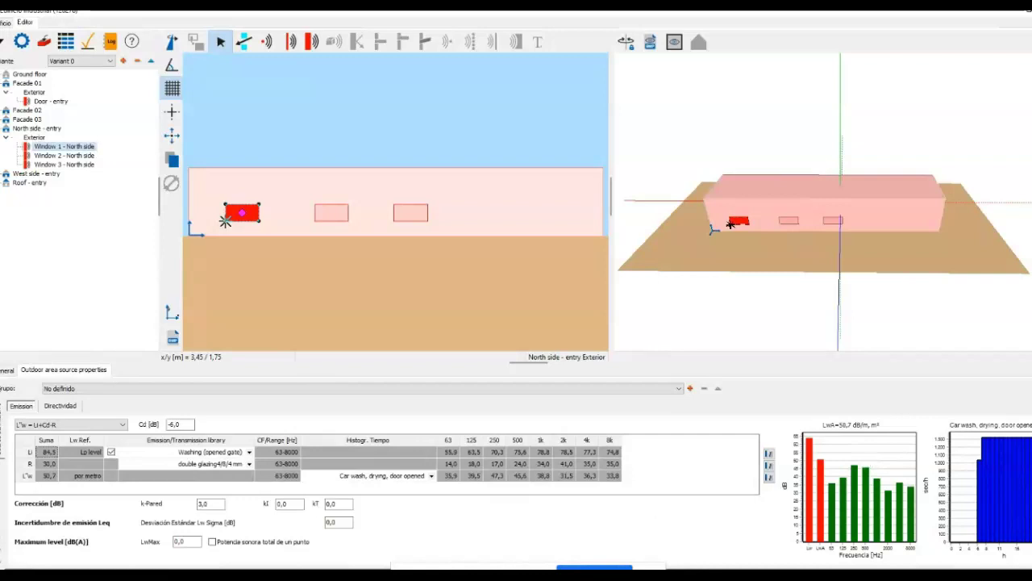
{"action": "key", "text": "alt+F4"}
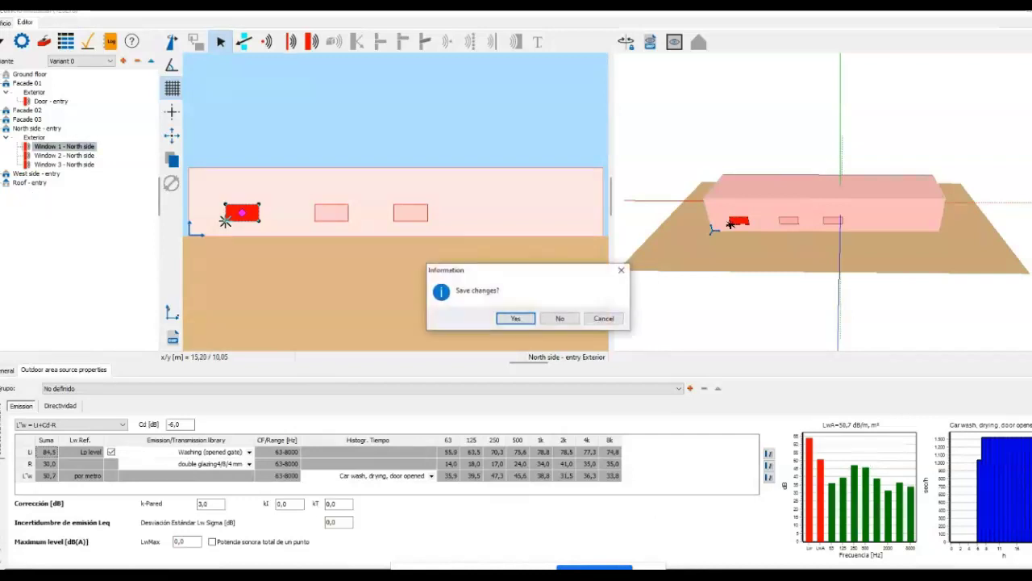
{"action": "left_click", "coordinate": [558, 319]}
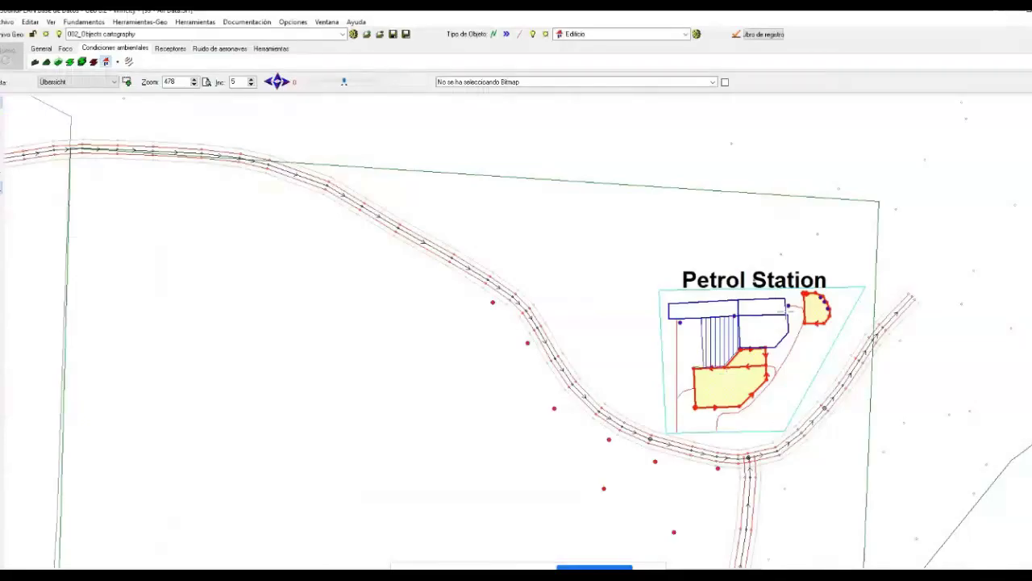
Open the properties of the Departure car wash line source at the petrol station and examine its spectrum, time histogram and sound power
{"action": "left_click", "coordinate": [789, 306]}
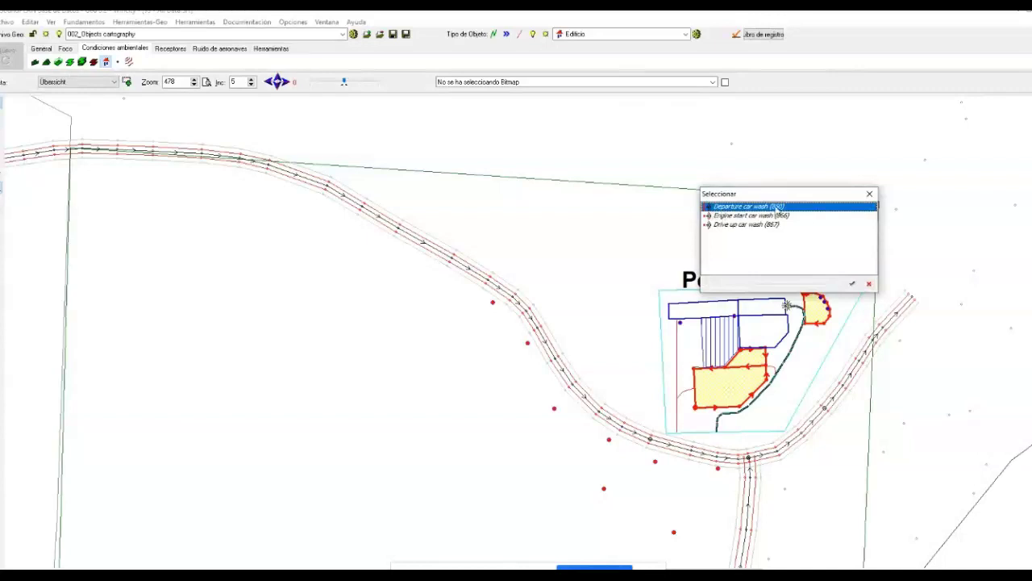
{"action": "left_click", "coordinate": [852, 283]}
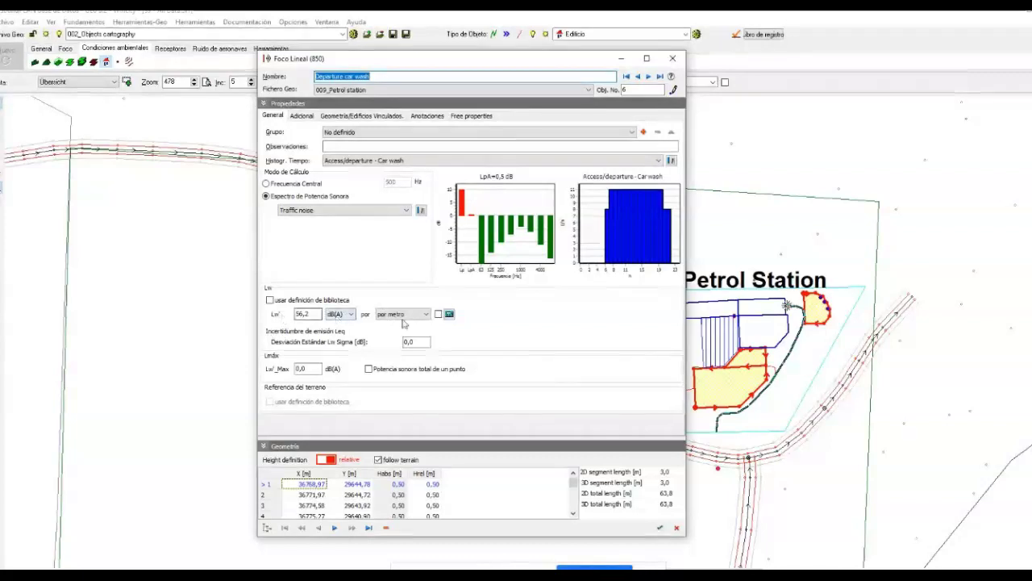
Define the Departure car wash line source as a moving point source with Lw 56,2 and a speed of 10 km/h
{"action": "left_click", "coordinate": [438, 314]}
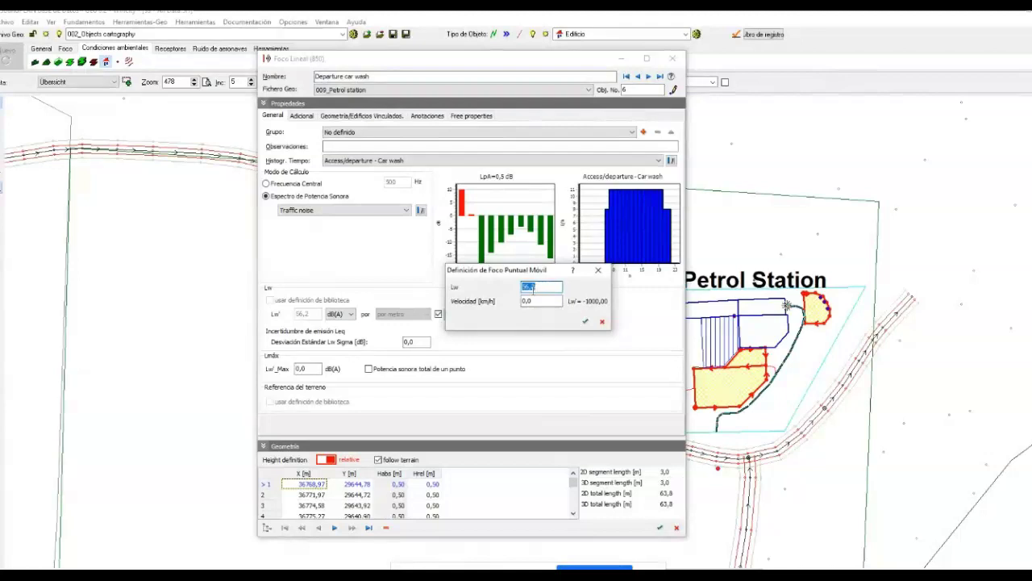
{"action": "left_click", "coordinate": [534, 302]}
{"action": "type", "text": "10"}
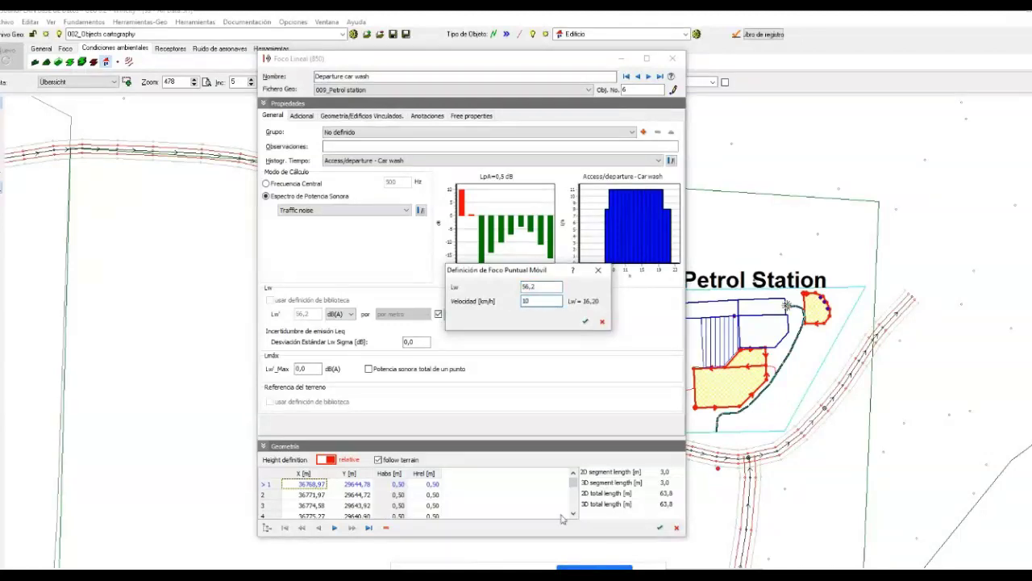
{"action": "left_click_drag", "start_coordinate": [552, 301], "coordinate": [508, 303]}
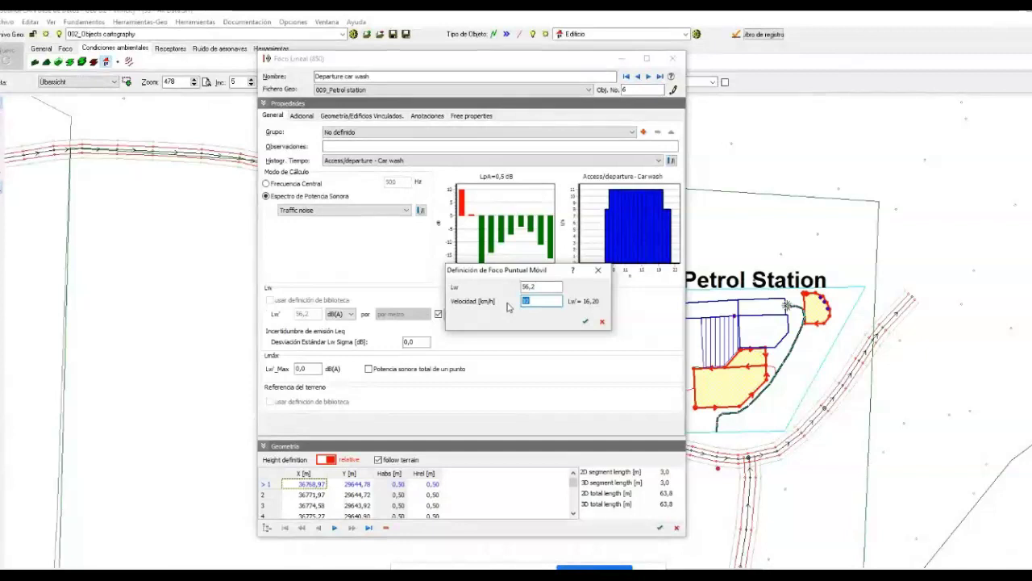
{"action": "left_click", "coordinate": [585, 321]}
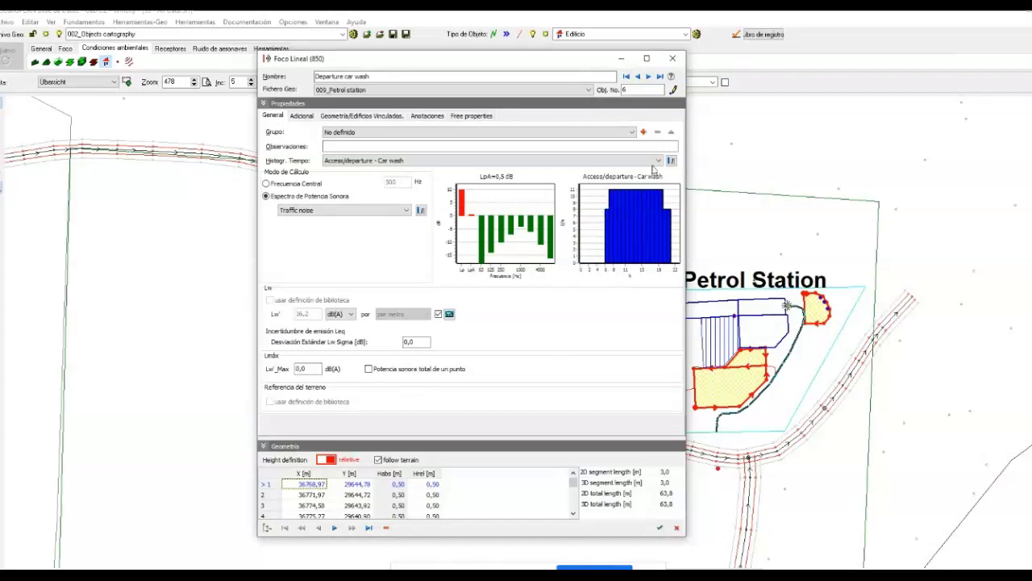
Open the line source's time histogram library, view the Motor start car wash histogram and select the Vacuum cleaner entry
{"action": "double_click", "coordinate": [652, 242]}
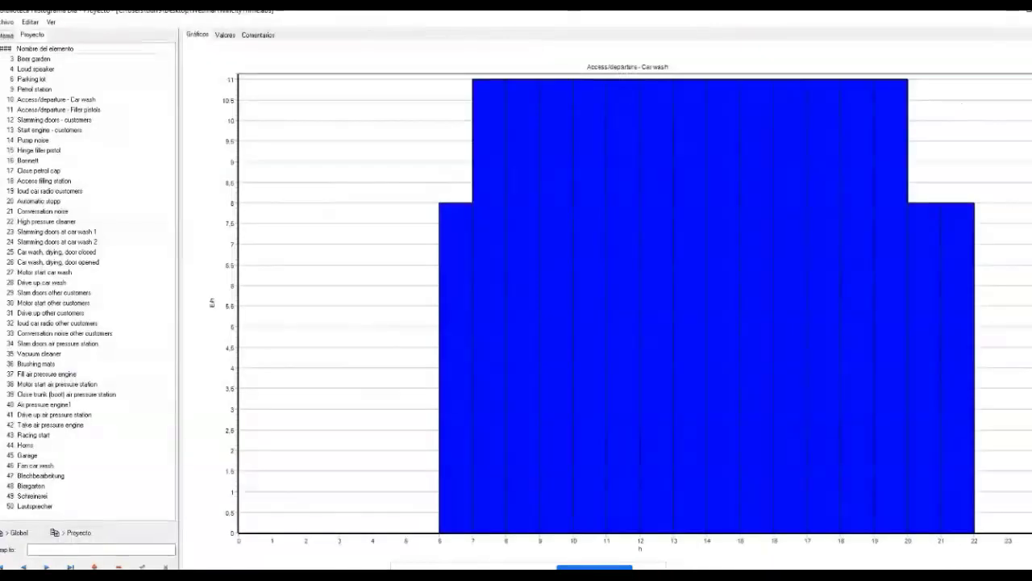
{"action": "left_click", "coordinate": [46, 272]}
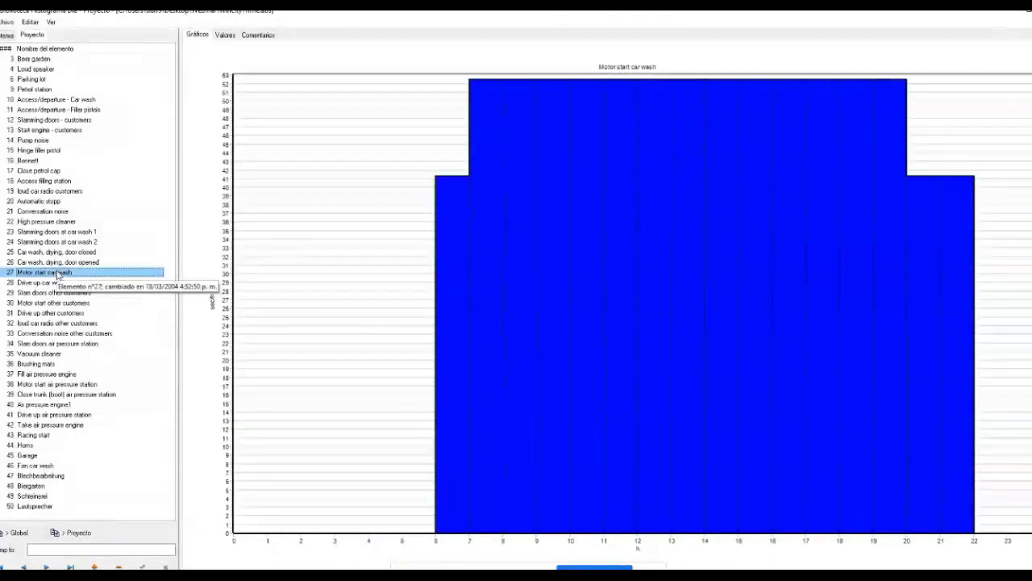
{"action": "left_click", "coordinate": [44, 355]}
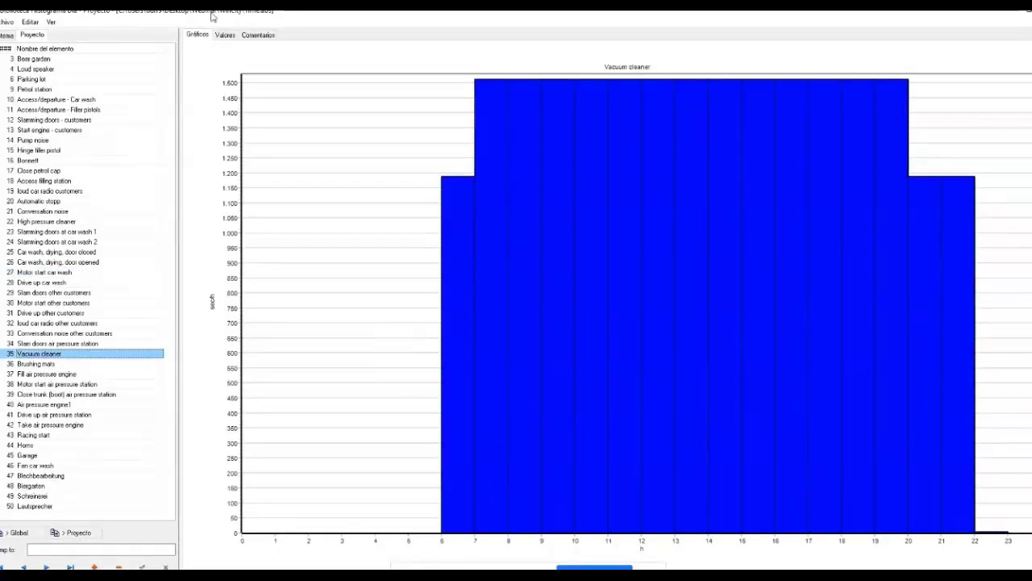
Examine the Vacuum cleaner histogram's hourly values and available units, and assign it to the Departure car wash source
{"action": "left_click", "coordinate": [225, 36]}
{"action": "left_click", "coordinate": [250, 52]}
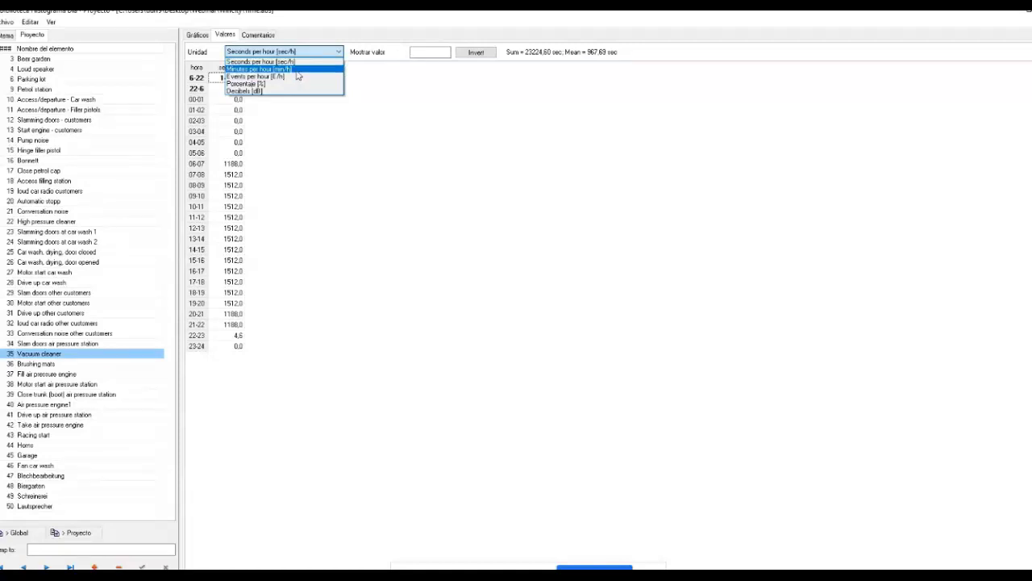
{"action": "left_click", "coordinate": [400, 25]}
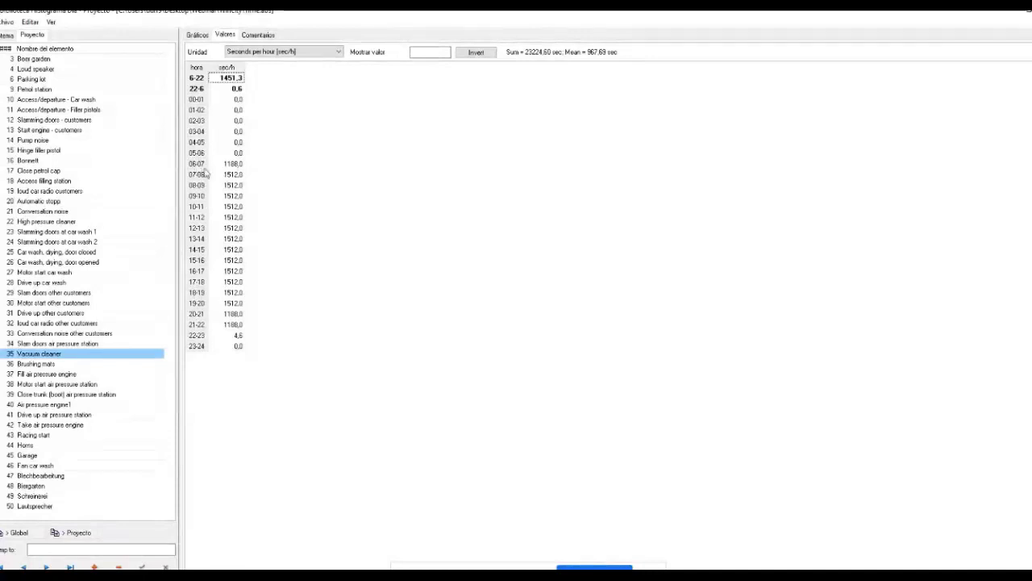
{"action": "left_click", "coordinate": [197, 35]}
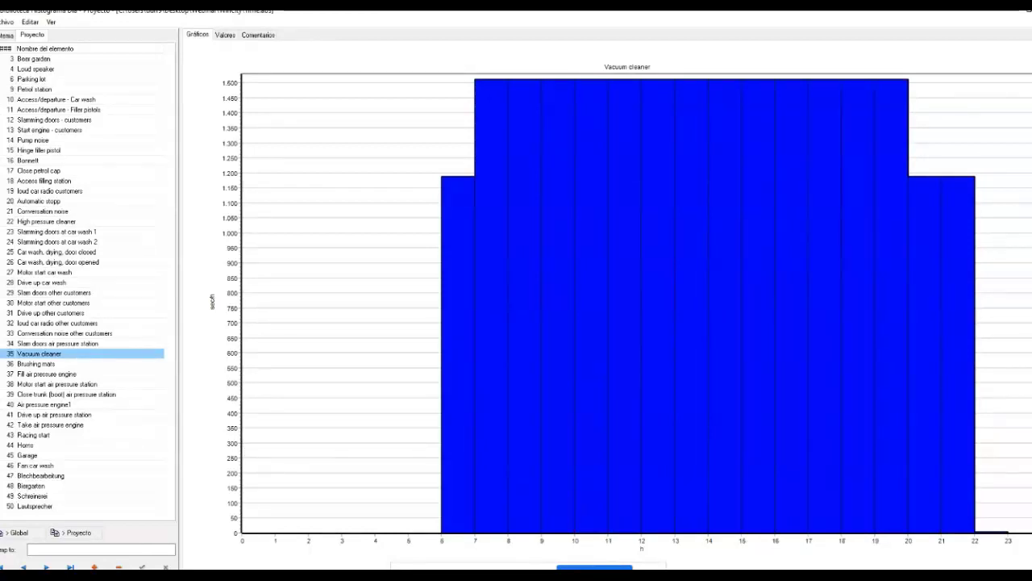
{"action": "key", "text": "Return"}
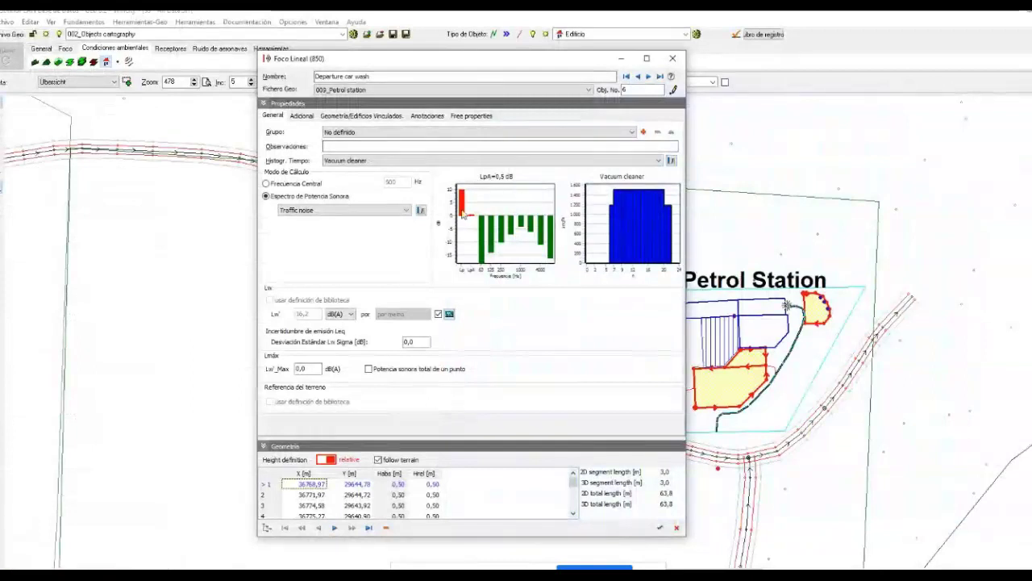
Open the emission spectrum library from the line source and examine the Welder/Torch system entry's source reference and Lw formula
{"action": "left_click", "coordinate": [420, 211]}
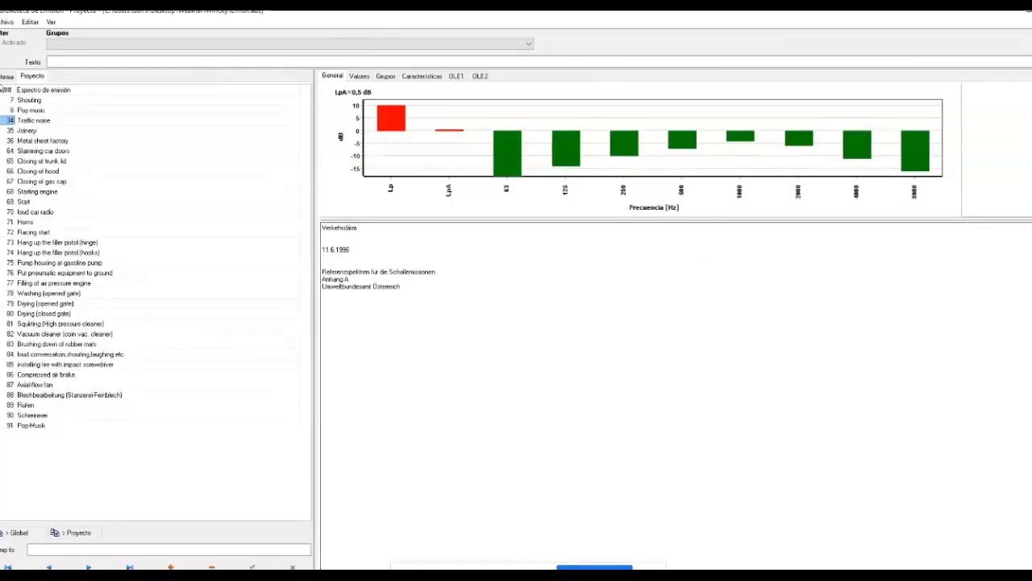
{"action": "left_click", "coordinate": [6, 75]}
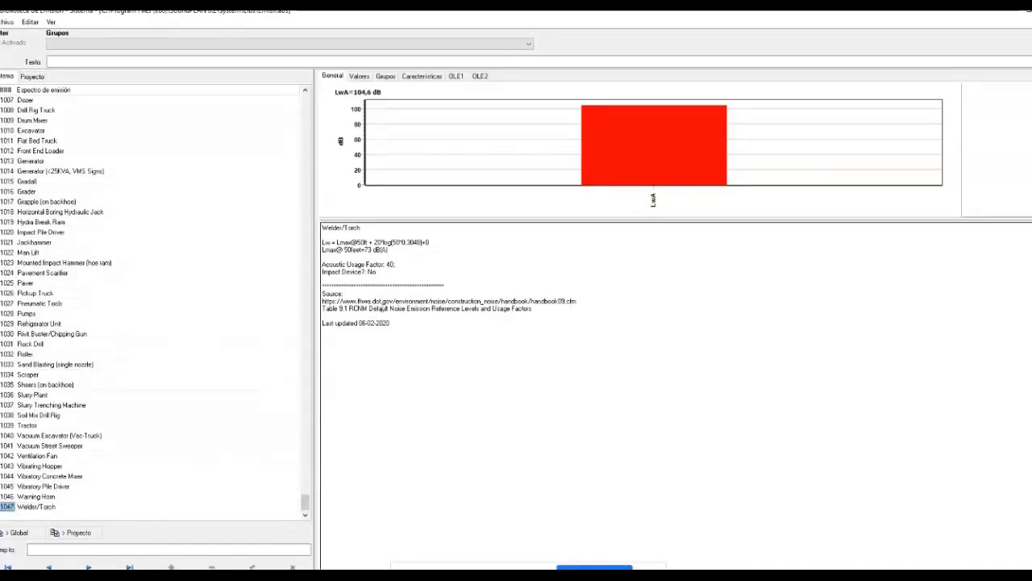
{"action": "left_click_drag", "start_coordinate": [393, 300], "coordinate": [342, 300]}
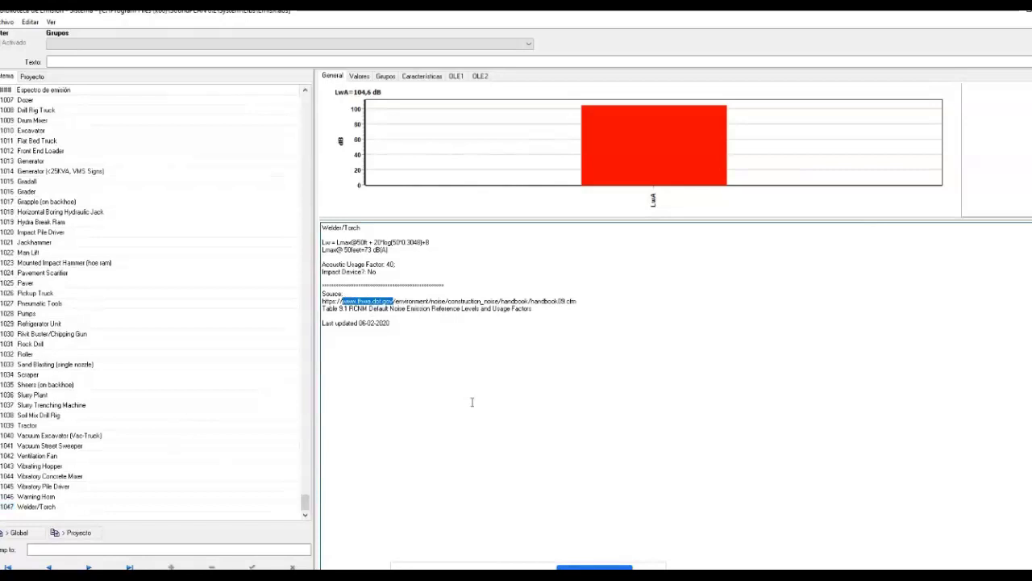
{"action": "left_click", "coordinate": [402, 321]}
{"action": "double_click", "coordinate": [375, 301]}
{"action": "left_click_drag", "start_coordinate": [324, 242], "coordinate": [435, 248]}
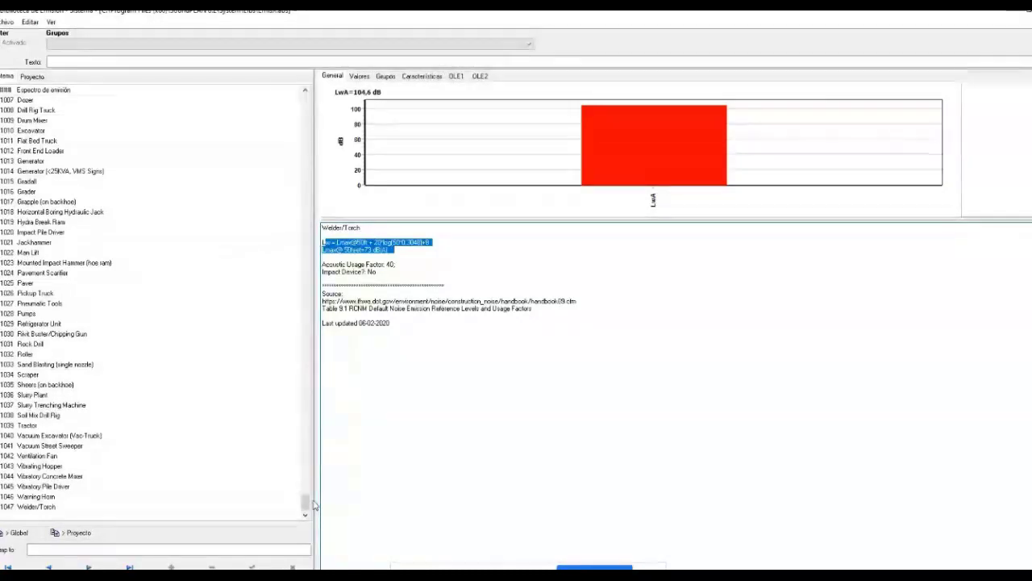
Examine the Generator (<25KVA, VMS Signs) entry and return to the beginning of the system spectrum list
{"action": "left_click", "coordinate": [39, 172]}
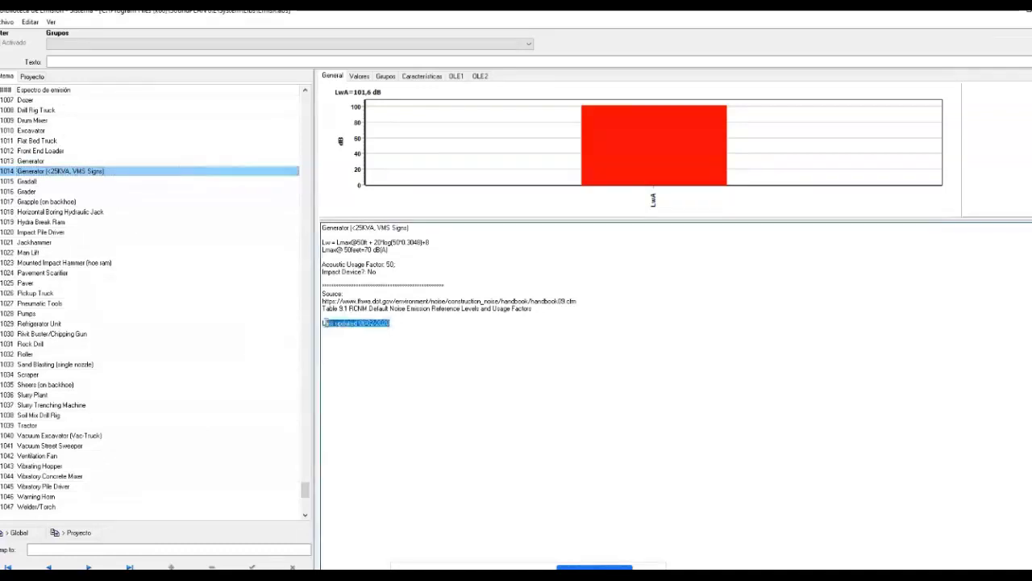
{"action": "left_click", "coordinate": [305, 490]}
{"action": "left_click_drag", "start_coordinate": [304, 489], "coordinate": [305, 100]}
{"action": "left_click", "coordinate": [291, 99]}
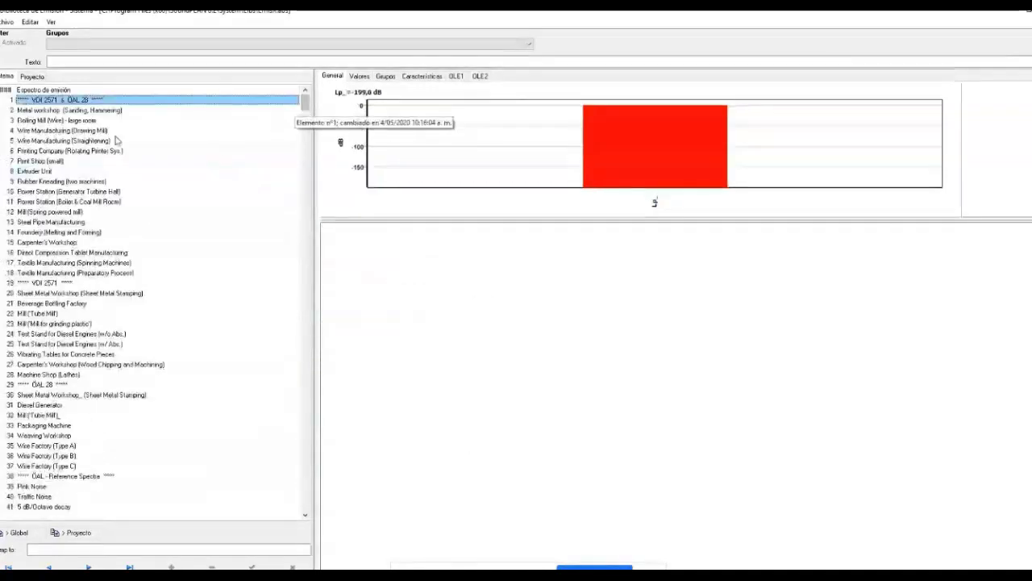
Browse the industrial spectra from Carpenter's Workshop onward and examine the Diesel Generator entry's source and update date
{"action": "left_click", "coordinate": [56, 252]}
{"action": "key", "text": "s"}
{"action": "key", "text": "m"}
{"action": "key", "text": "d"}
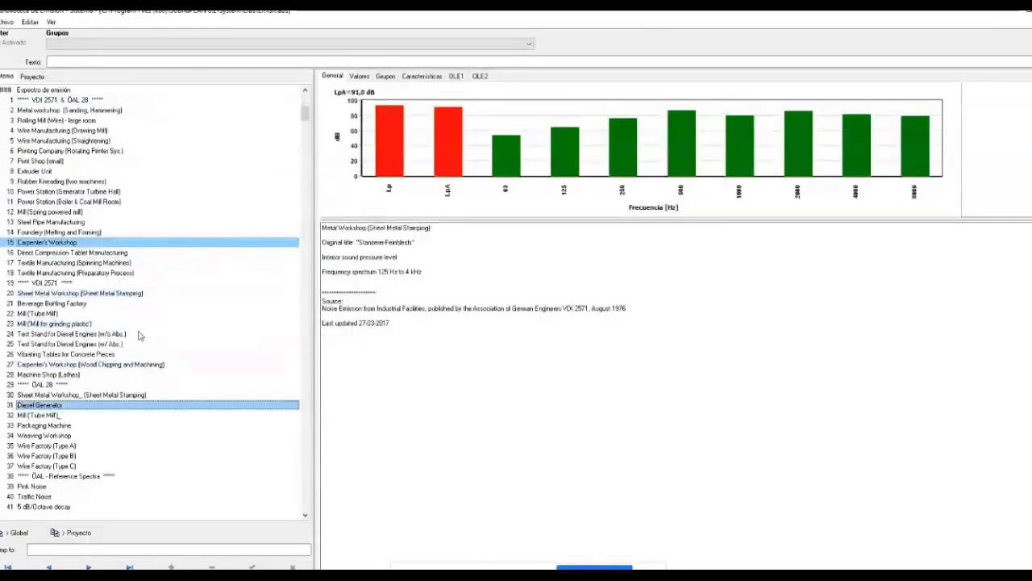
{"action": "key", "text": "w"}
{"action": "key", "text": "Up"}
{"action": "key", "text": "Up"}
{"action": "key", "text": "Up"}
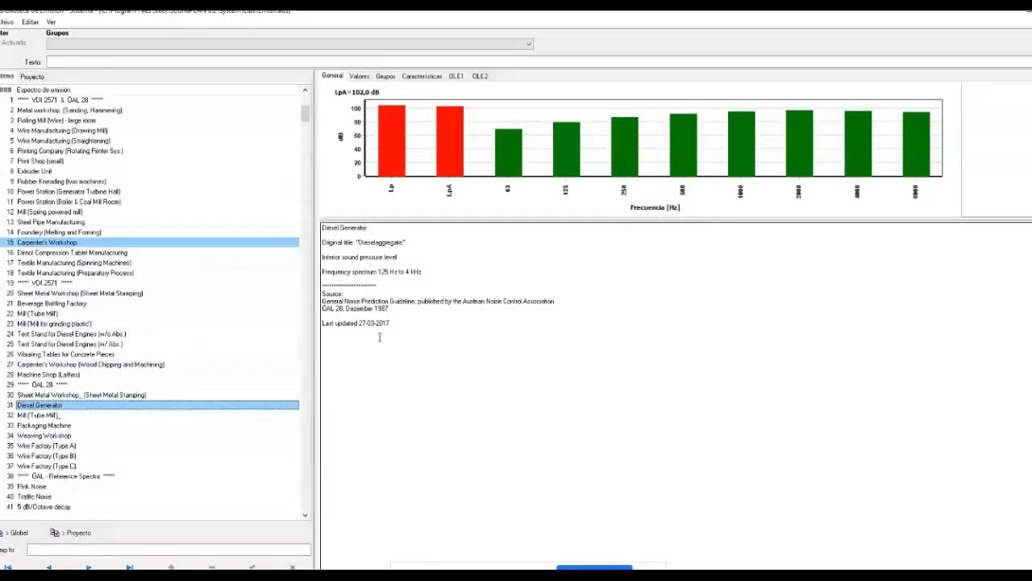
{"action": "left_click_drag", "start_coordinate": [392, 326], "coordinate": [353, 326]}
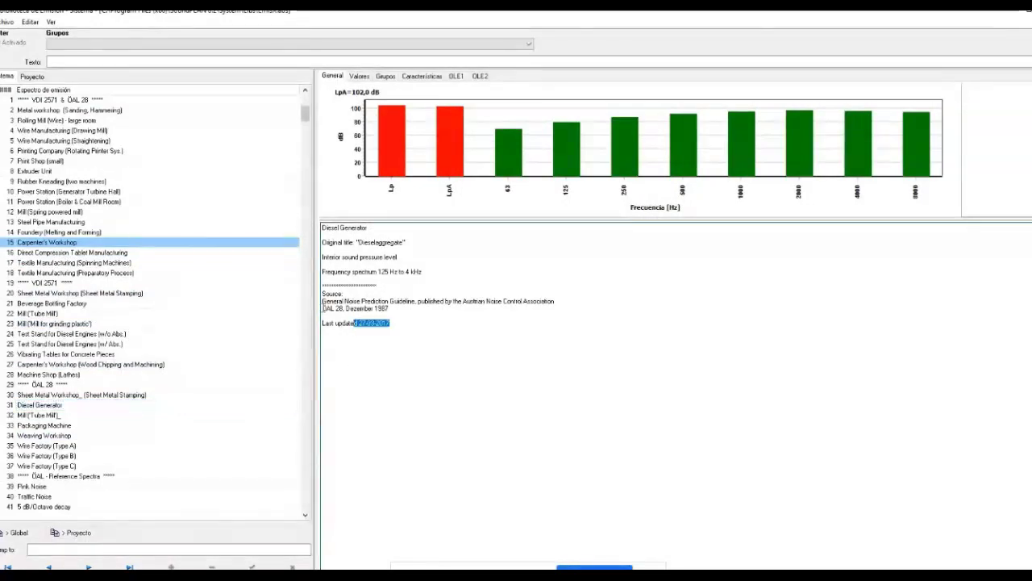
Browse the system spectra from Wire Factory (Type A) through the Pink Noise and Traffic Noise reference spectra to the sports facilities heading
{"action": "left_click", "coordinate": [57, 445]}
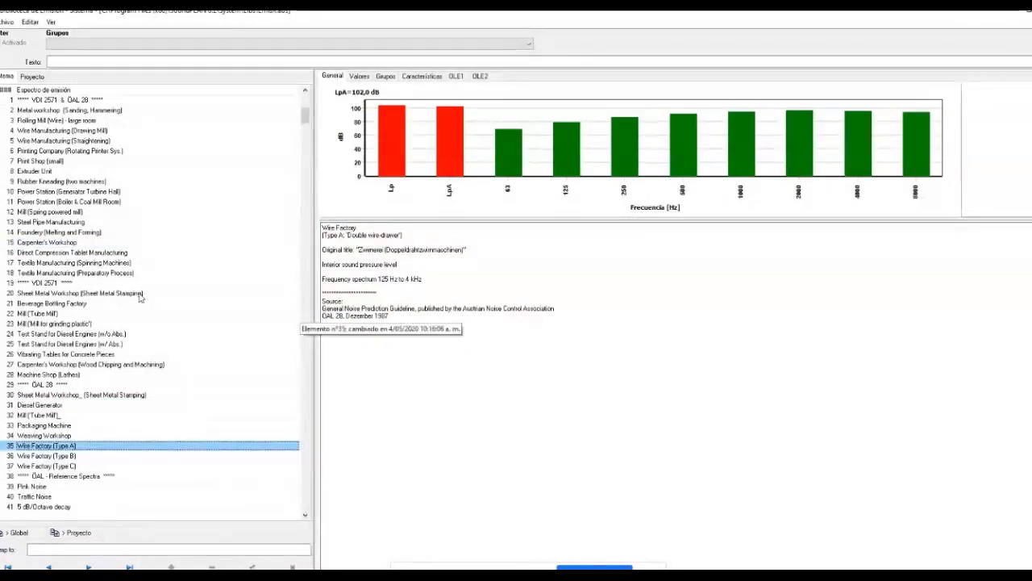
{"action": "key", "text": "shift+Down"}
{"action": "key", "text": "ctrl+space"}
{"action": "key", "text": "ctrl+Down"}
{"action": "key", "text": "ctrl+Down"}
{"action": "key", "text": "ctrl+Down"}
{"action": "key", "text": "ctrl+Down"}
{"action": "key", "text": "ctrl+space"}
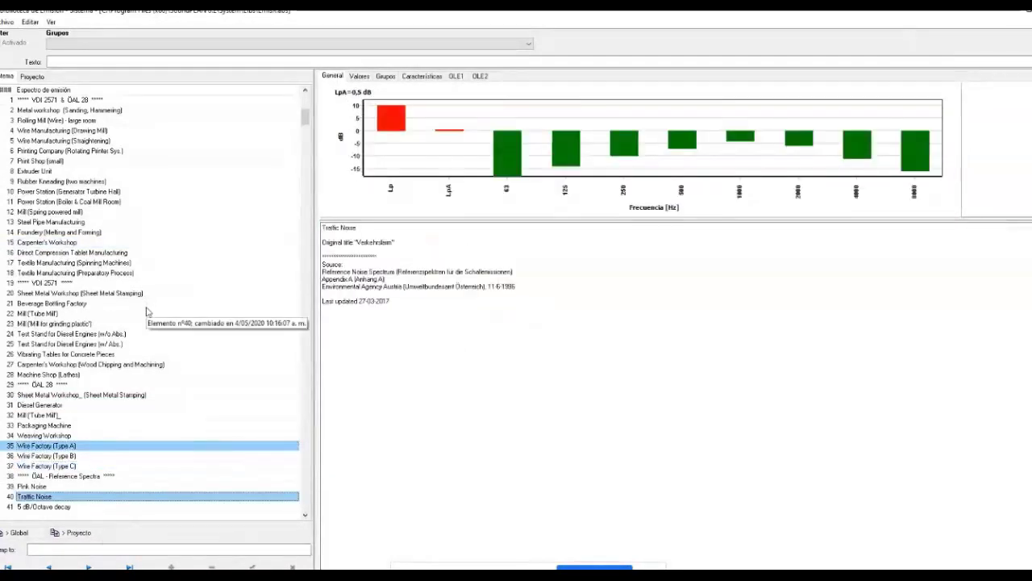
{"action": "key", "text": "ctrl+space"}
{"action": "key", "text": "ctrl+Down"}
{"action": "key", "text": "ctrl+Down"}
{"action": "key", "text": "ctrl+Down"}
{"action": "key", "text": "ctrl+Down"}
{"action": "key", "text": "ctrl+Up"}
{"action": "key", "text": "ctrl+Up"}
{"action": "key", "text": "ctrl+Up"}
{"action": "key", "text": "ctrl+Up"}
{"action": "key", "text": "ctrl+Up"}
{"action": "key", "text": "ctrl+space"}
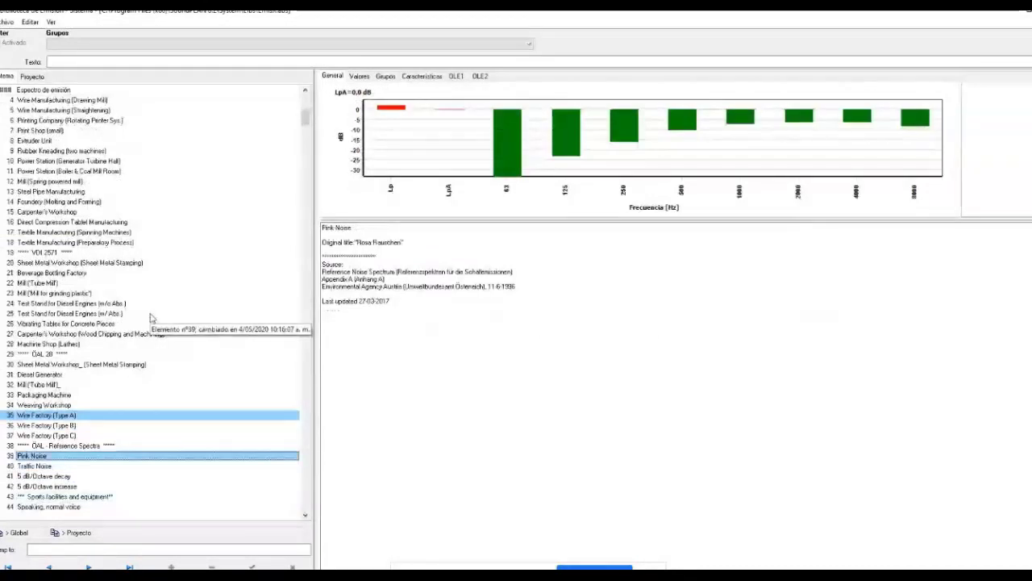
{"action": "key", "text": "ctrl+space"}
{"action": "key", "text": "ctrl+Down"}
{"action": "key", "text": "ctrl+Down"}
{"action": "key", "text": "ctrl+Down"}
{"action": "key", "text": "ctrl+Down"}
{"action": "key", "text": "ctrl+space"}
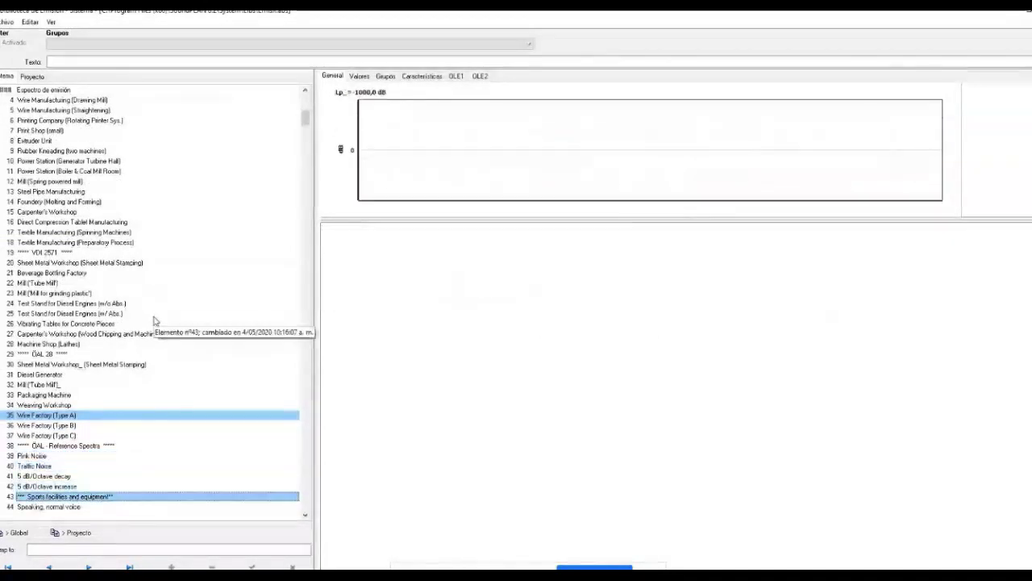
Compare the speaking, shouting and screaming voice entries in the sports facilities group, up to Screaming, very loud voice
{"action": "key", "text": "ctrl+space"}
{"action": "key", "text": "ctrl+Up"}
{"action": "key", "text": "ctrl+Up"}
{"action": "key", "text": "ctrl+Up"}
{"action": "key", "text": "ctrl+Down"}
{"action": "key", "text": "ctrl+Down"}
{"action": "key", "text": "ctrl+Down"}
{"action": "key", "text": "ctrl+Down"}
{"action": "key", "text": "ctrl+Down"}
{"action": "key", "text": "ctrl+Down"}
{"action": "key", "text": "ctrl+space"}
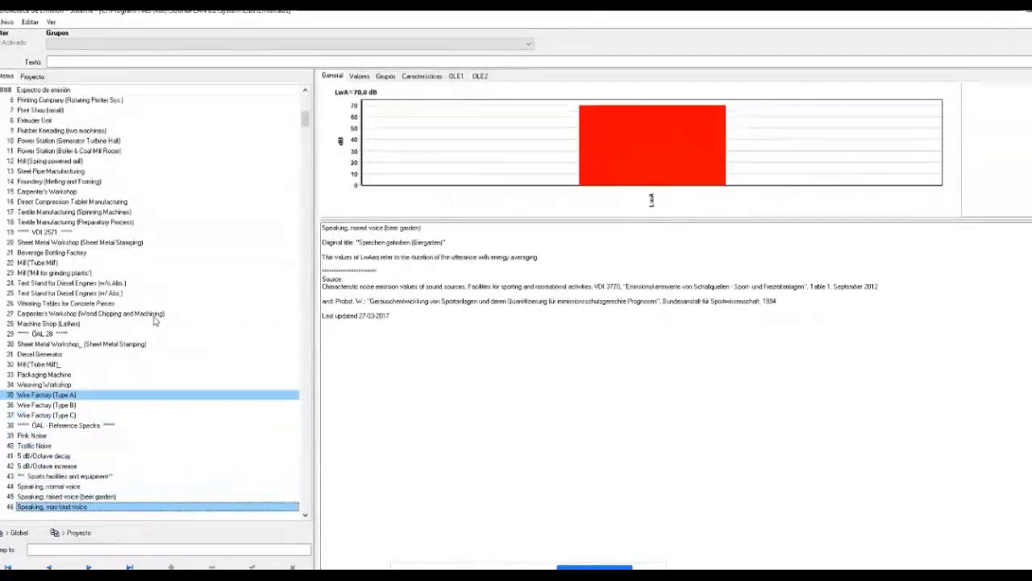
{"action": "key", "text": "ctrl+space"}
{"action": "key", "text": "ctrl+Down"}
{"action": "key", "text": "ctrl+Down"}
{"action": "key", "text": "ctrl+Down"}
{"action": "key", "text": "ctrl+Down"}
{"action": "key", "text": "ctrl+space"}
{"action": "scroll", "coordinate": [153, 321], "scroll_direction": "down", "scroll_amount": 1}
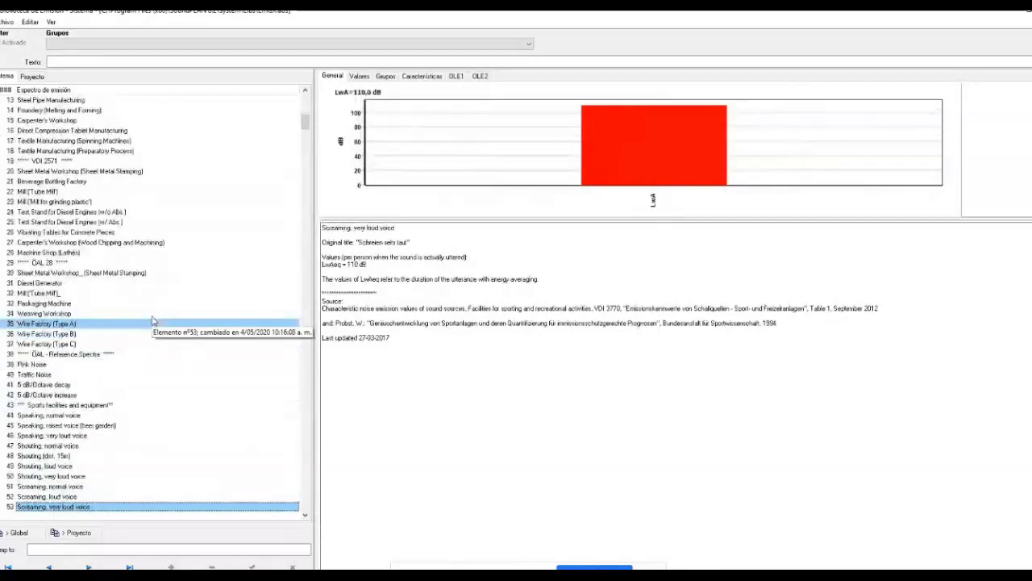
{"action": "key", "text": "Down"}
{"action": "key", "text": "Up"}
{"action": "key", "text": "Up"}
{"action": "key", "text": "Up"}
{"action": "key", "text": "Up"}
{"action": "key", "text": "Down"}
{"action": "key", "text": "Down"}
{"action": "key", "text": "Down"}
{"action": "key", "text": "Down"}
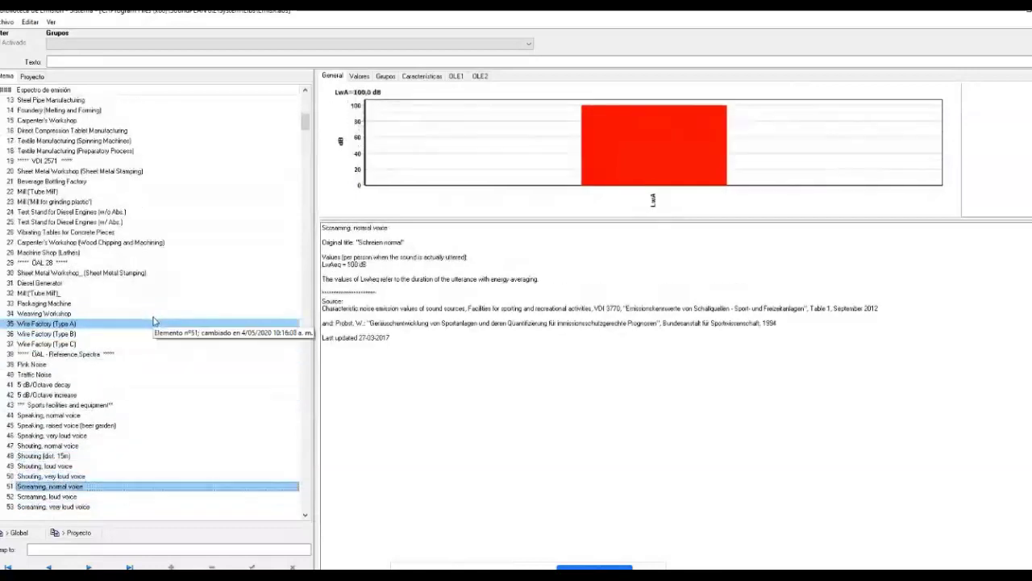
{"action": "key", "text": "Down"}
{"action": "key", "text": "Down"}
{"action": "key", "text": "Down"}
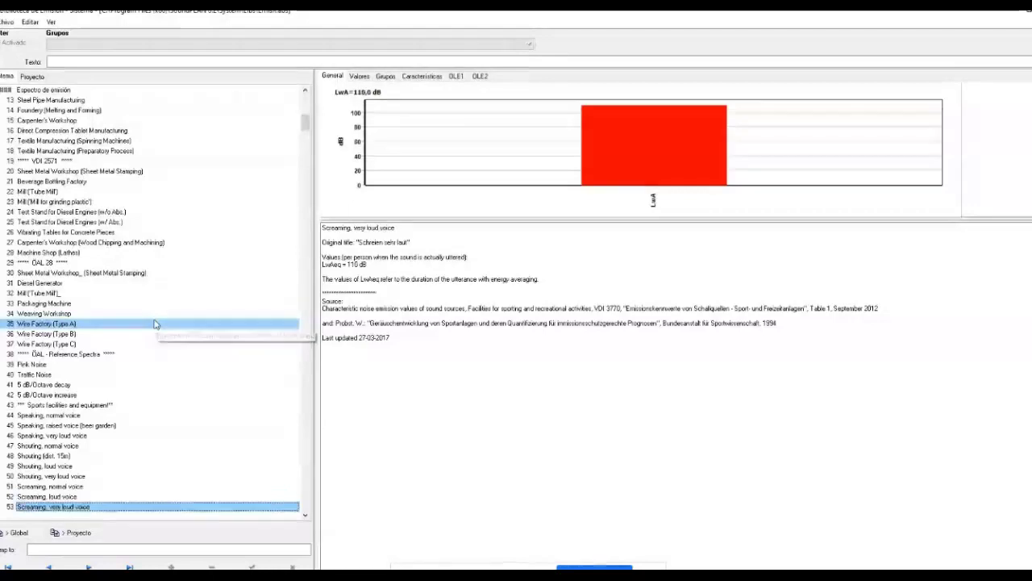
Browse the remaining sports facilities entries and the truck and loading noise group down to Truck > 105 kW, 2000 1/min
{"action": "key", "text": "Down"}
{"action": "key", "text": "Down"}
{"action": "key", "text": "Down"}
{"action": "key", "text": "Down"}
{"action": "key", "text": "Down"}
{"action": "key", "text": "Down"}
{"action": "key", "text": "Down"}
{"action": "key", "text": "Down"}
{"action": "key", "text": "Down"}
{"action": "key", "text": "Down"}
{"action": "key", "text": "Down"}
{"action": "key", "text": "Down"}
{"action": "key", "text": "Down"}
{"action": "key", "text": "Down"}
{"action": "key", "text": "Down"}
{"action": "key", "text": "Down"}
{"action": "key", "text": "Down"}
{"action": "key", "text": "Down"}
{"action": "key", "text": "Down"}
{"action": "key", "text": "Down"}
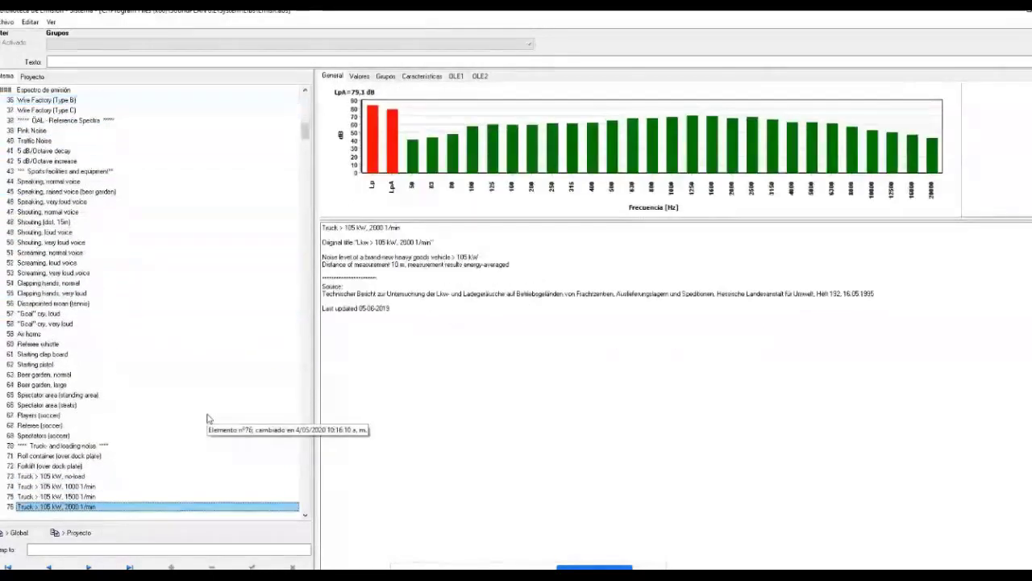
Compare the Truck > 105 kW entries and examine the source reference and update date of the 1500 1/min spectrum
{"action": "key", "text": "Down"}
{"action": "key", "text": "Up"}
{"action": "key", "text": "Up"}
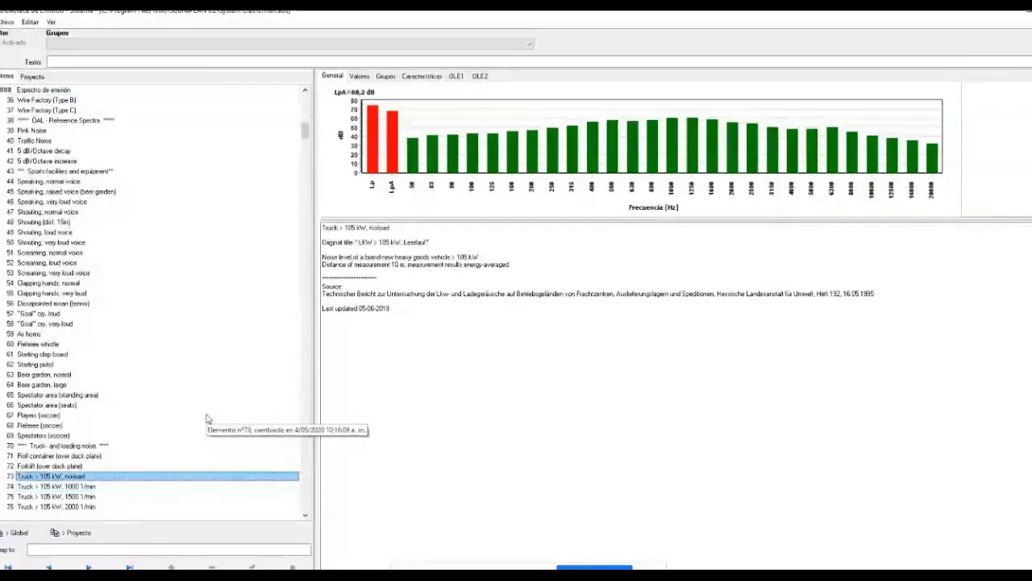
{"action": "key", "text": "Down"}
{"action": "key", "text": "Down"}
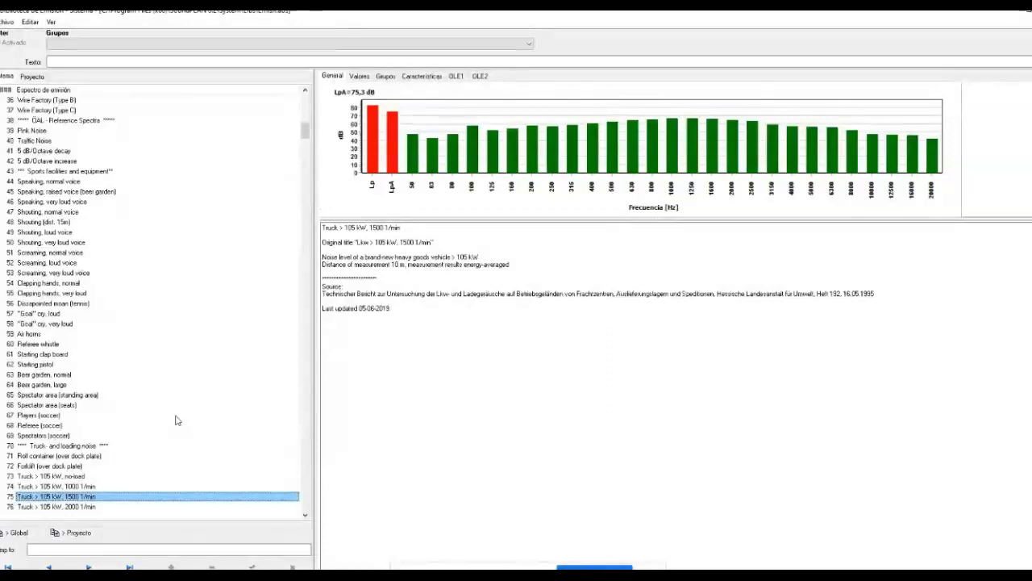
{"action": "left_click_drag", "start_coordinate": [323, 295], "coordinate": [553, 299]}
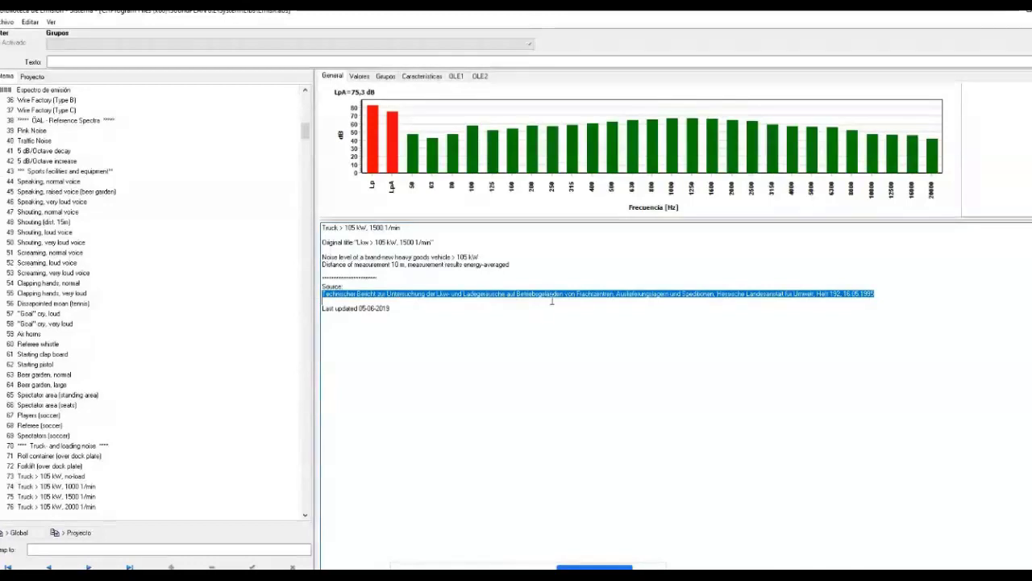
{"action": "left_click", "coordinate": [391, 308]}
{"action": "left_click_drag", "start_coordinate": [391, 308], "coordinate": [322, 308]}
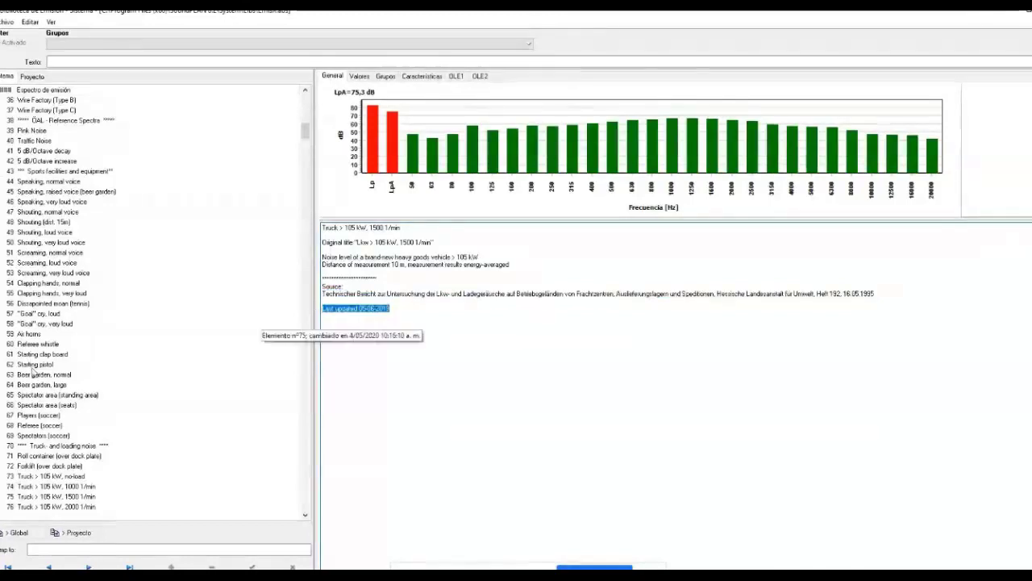
Browse the sports, environment and literature data spectra and view the Pellet rifle caliber 4,5 mm entry
{"action": "scroll", "coordinate": [122, 422], "scroll_direction": "down", "scroll_amount": 15}
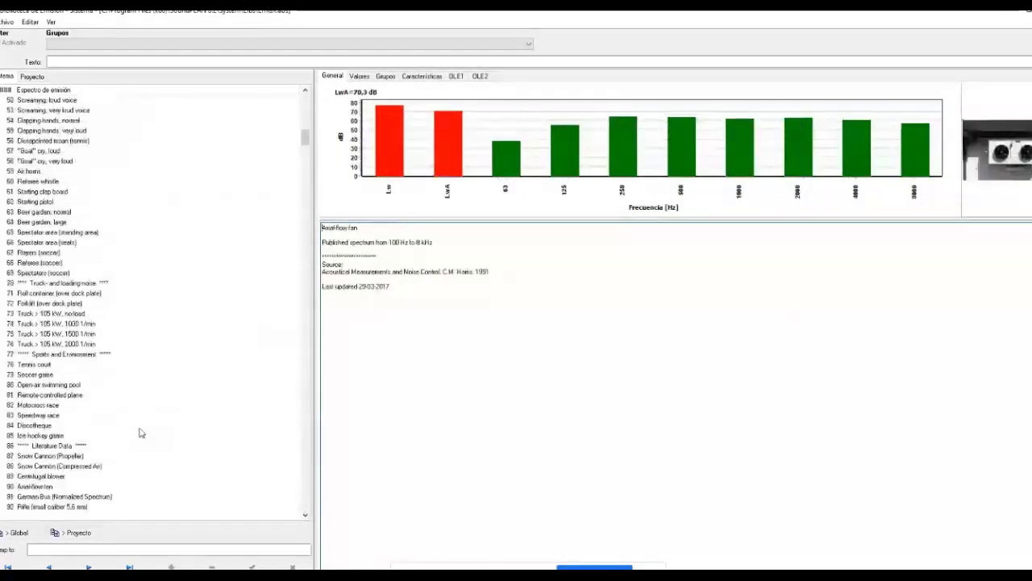
{"action": "scroll", "coordinate": [139, 433], "scroll_direction": "down", "scroll_amount": 5}
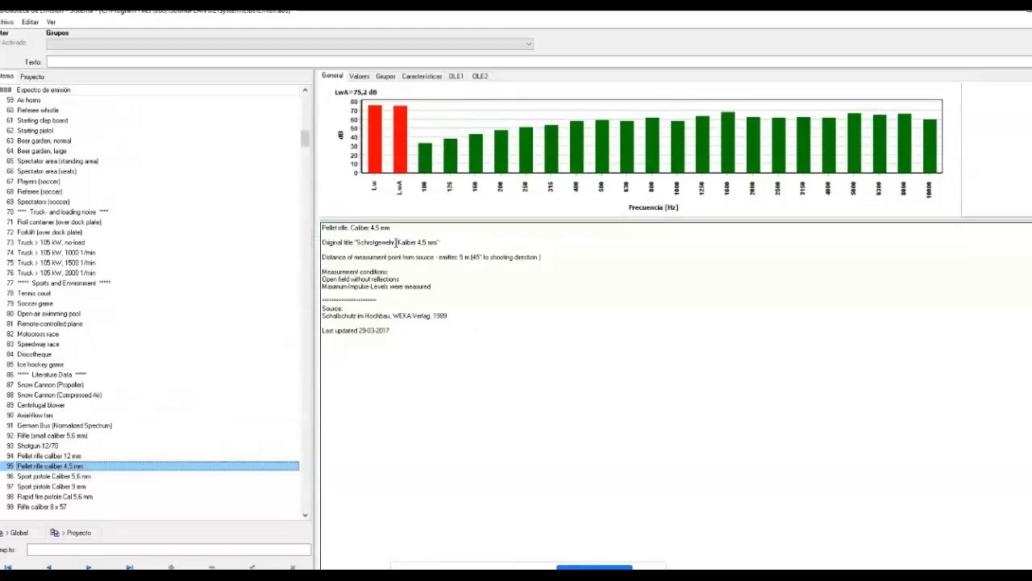
Examine the title, original title, measurement conditions, source reference and update date of the Pellet rifle caliber 4,5 mm entry
{"action": "left_click_drag", "start_coordinate": [396, 227], "coordinate": [321, 228]}
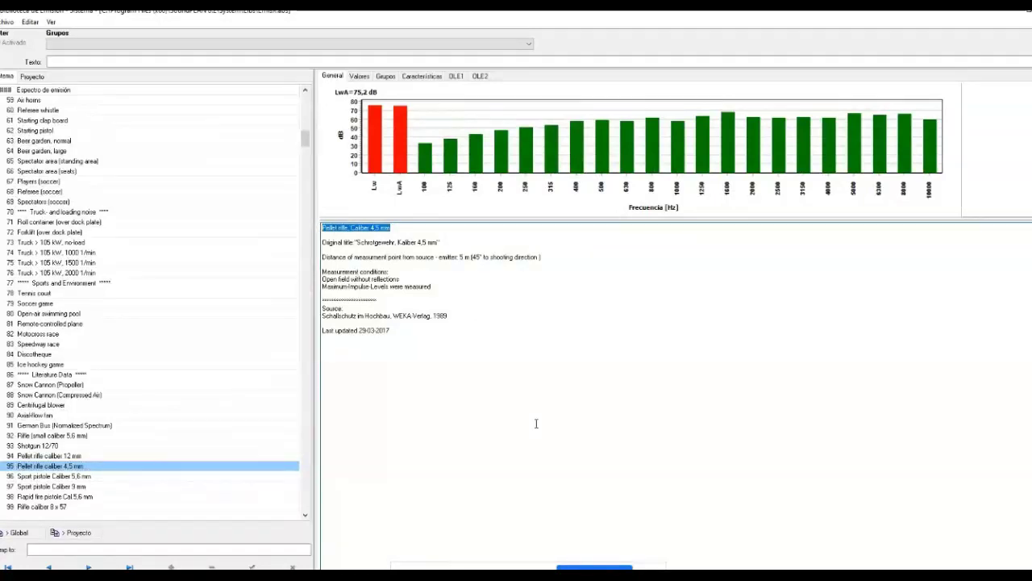
{"action": "left_click_drag", "start_coordinate": [442, 243], "coordinate": [317, 242]}
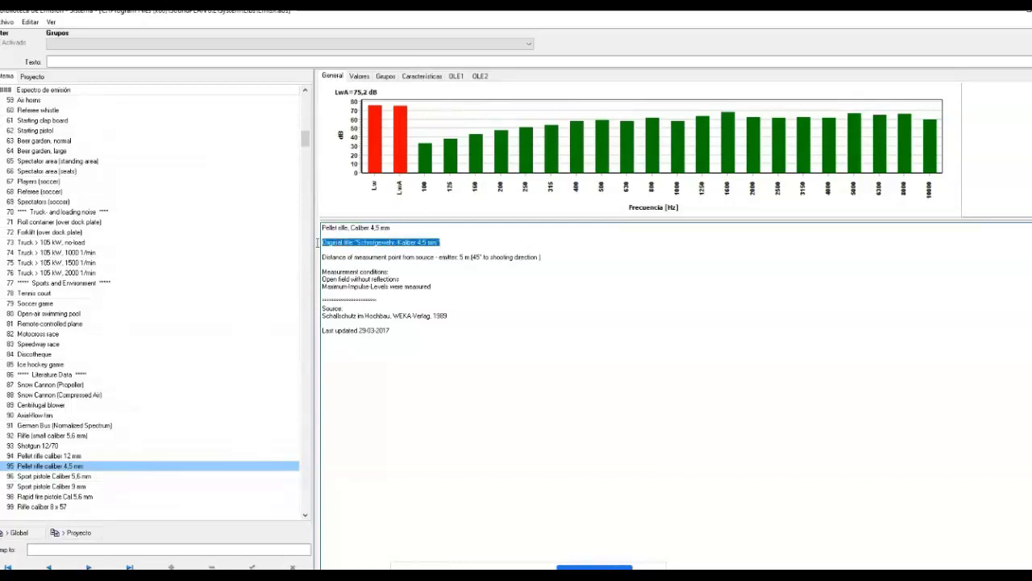
{"action": "left_click_drag", "start_coordinate": [441, 291], "coordinate": [313, 273]}
{"action": "left_click_drag", "start_coordinate": [442, 322], "coordinate": [341, 310]}
{"action": "left_click_drag", "start_coordinate": [391, 338], "coordinate": [208, 344]}
Browse the emission library from the firearm and voice level entries down through the construction and woodworking machines to Panel sizing saw (no-load)
{"action": "scroll", "coordinate": [36, 367], "scroll_direction": "down", "scroll_amount": 1}
{"action": "scroll", "coordinate": [37, 369], "scroll_direction": "down", "scroll_amount": 8}
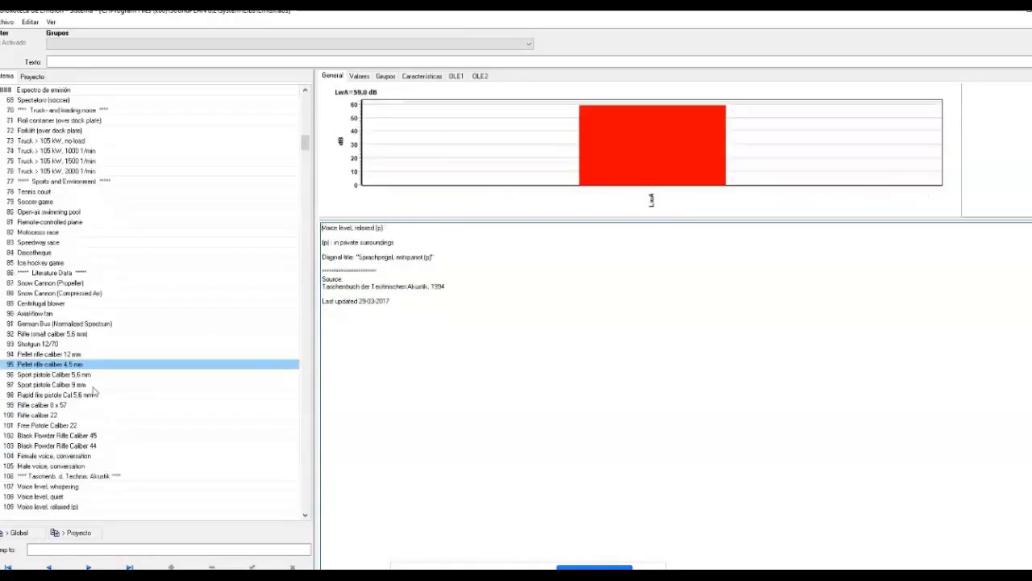
{"action": "scroll", "coordinate": [99, 392], "scroll_direction": "down", "scroll_amount": 5}
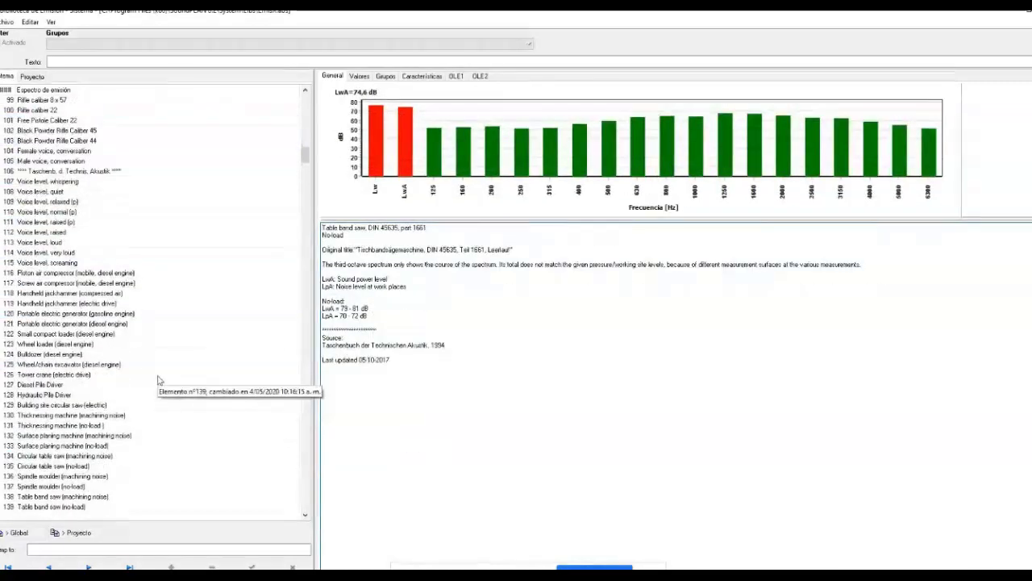
{"action": "key", "text": "Down"}
{"action": "key", "text": "Down"}
{"action": "key", "text": "Down"}
{"action": "key", "text": "Down"}
{"action": "key", "text": "Down"}
{"action": "key", "text": "Down"}
{"action": "key", "text": "Down"}
{"action": "key", "text": "Down"}
{"action": "key", "text": "Down"}
{"action": "key", "text": "Down"}
{"action": "key", "text": "Down"}
{"action": "key", "text": "Down"}
{"action": "key", "text": "Down"}
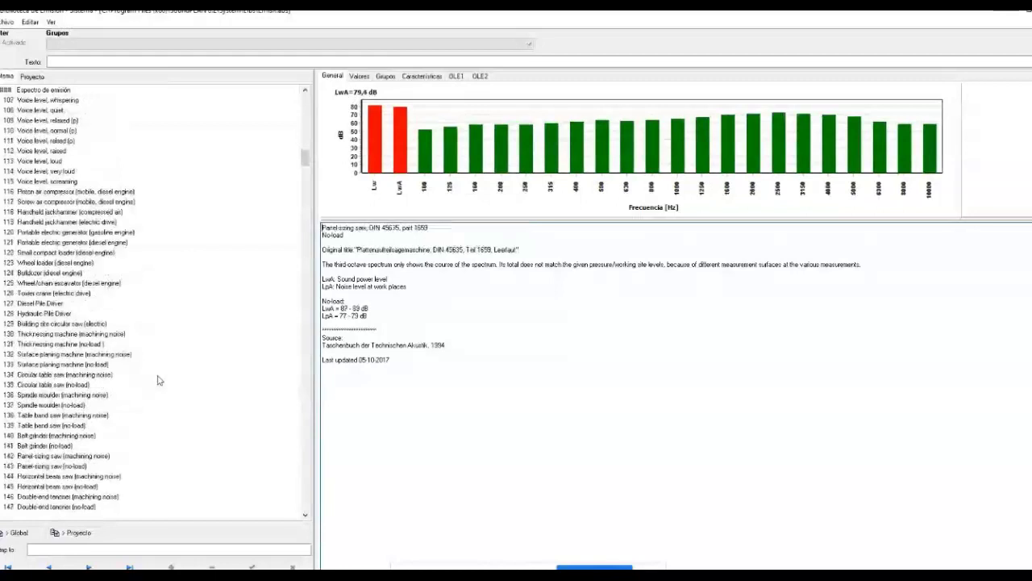
Browse the remaining woodworking and sawmill entries and the ÖAL groups down to the restaurant spectra
{"action": "key", "text": "Down"}
{"action": "key", "text": "Down"}
{"action": "key", "text": "Down"}
{"action": "key", "text": "Down"}
{"action": "scroll", "coordinate": [159, 384], "scroll_direction": "down", "scroll_amount": 4}
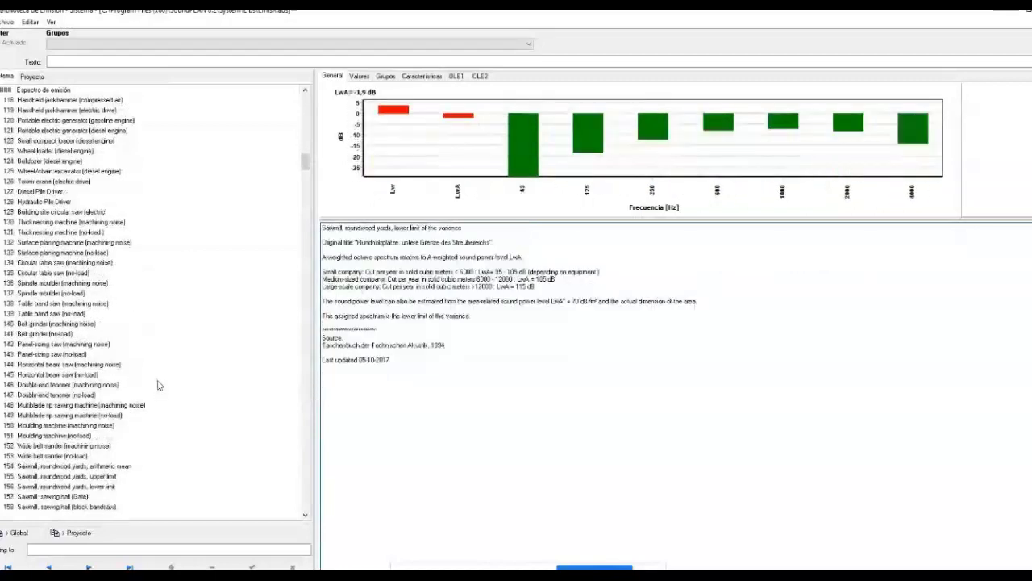
{"action": "scroll", "coordinate": [158, 385], "scroll_direction": "down", "scroll_amount": 4}
{"action": "key", "text": "Down"}
{"action": "key", "text": "Down"}
{"action": "key", "text": "Down"}
{"action": "key", "text": "Down"}
{"action": "key", "text": "Down"}
{"action": "key", "text": "Down"}
{"action": "key", "text": "Down"}
{"action": "key", "text": "Down"}
{"action": "key", "text": "Down"}
{"action": "key", "text": "Down"}
{"action": "key", "text": "Down"}
{"action": "key", "text": "Down"}
{"action": "key", "text": "Down"}
{"action": "key", "text": "Down"}
{"action": "key", "text": "Down"}
{"action": "key", "text": "Down"}
{"action": "key", "text": "Down"}
{"action": "key", "text": "Down"}
{"action": "key", "text": "Down"}
{"action": "key", "text": "Down"}
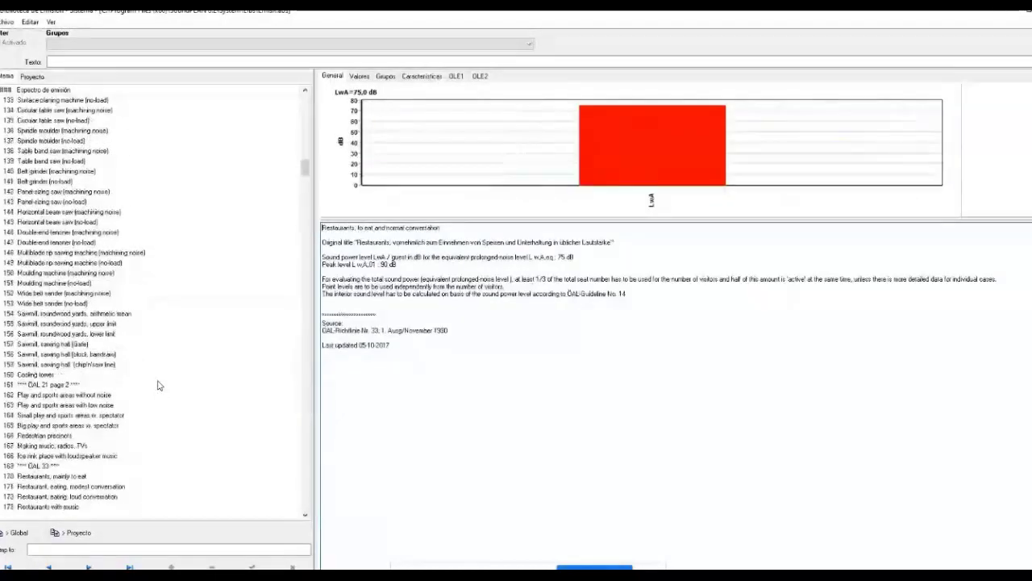
{"action": "scroll", "coordinate": [159, 384], "scroll_direction": "down", "scroll_amount": 3}
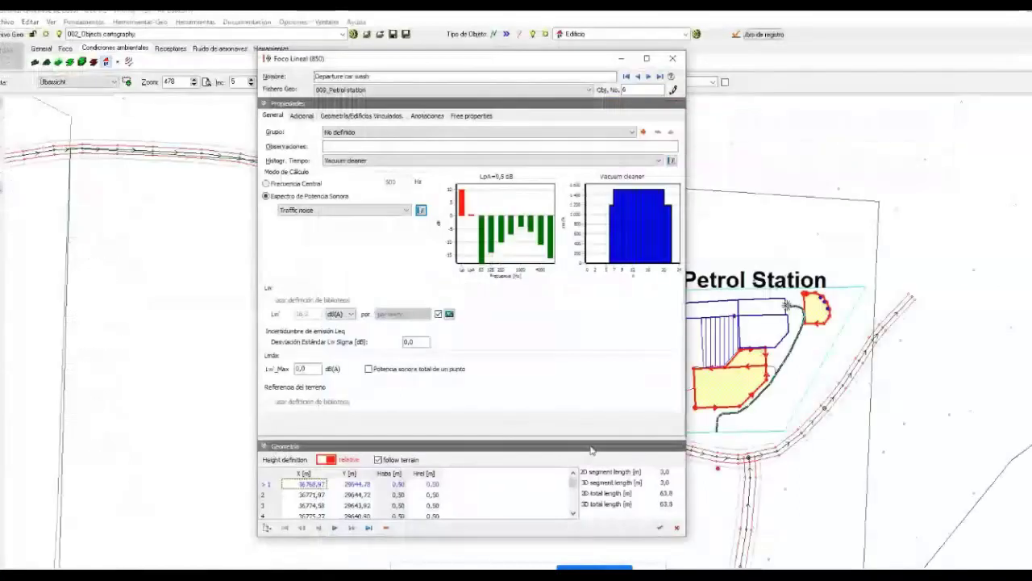
Close the Departure car wash source properties and review the present situation runs in the Wincity calculation list, up to Single receiver
{"action": "left_click", "coordinate": [673, 58]}
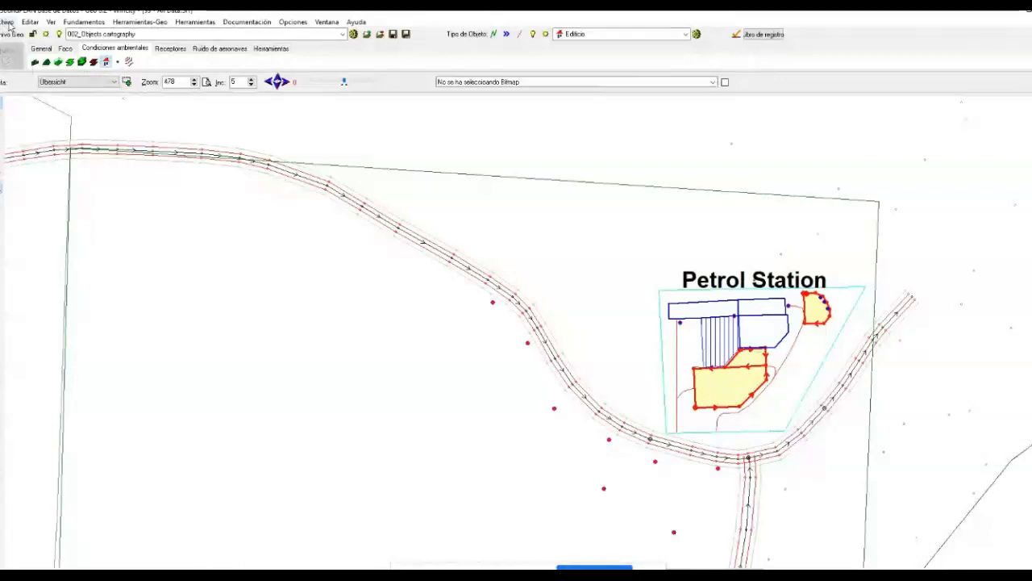
{"action": "key", "text": "alt+Tab"}
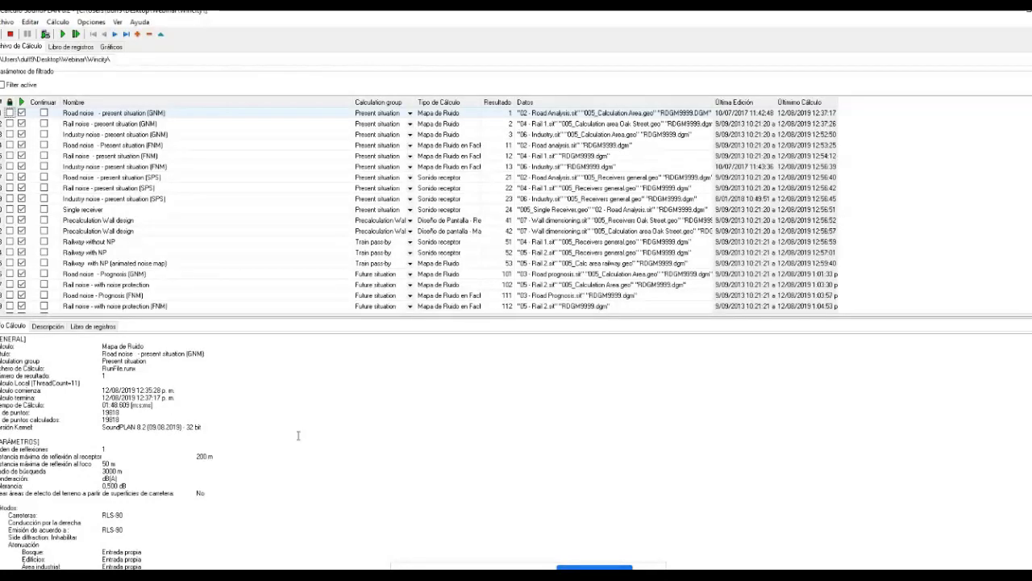
{"action": "key", "text": "Down"}
{"action": "key", "text": "Down"}
{"action": "key", "text": "Down"}
{"action": "key", "text": "Down"}
{"action": "key", "text": "Down"}
{"action": "key", "text": "Down"}
{"action": "key", "text": "Down"}
{"action": "key", "text": "Down"}
{"action": "key", "text": "Down"}
{"action": "key", "text": "Down"}
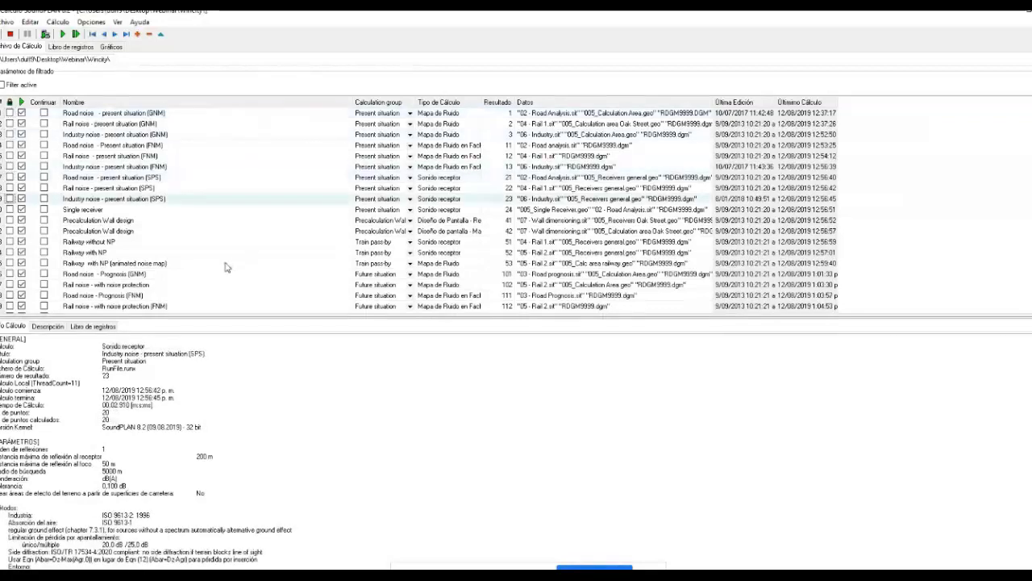
{"action": "key", "text": "Down"}
{"action": "key", "text": "Down"}
{"action": "key", "text": "Up"}
{"action": "key", "text": "Up"}
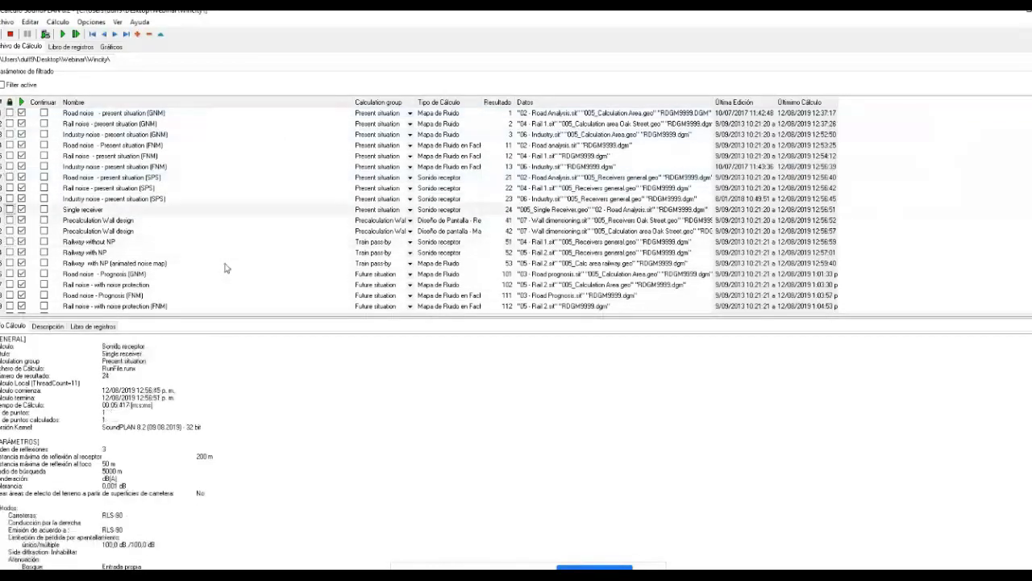
Review the remaining calculation runs, from wall design and train pass-by down to the digital ground model run
{"action": "key", "text": "Down"}
{"action": "key", "text": "Down"}
{"action": "key", "text": "Down"}
{"action": "key", "text": "Down"}
{"action": "key", "text": "Down"}
{"action": "key", "text": "Down"}
{"action": "key", "text": "Down"}
{"action": "key", "text": "Down"}
{"action": "key", "text": "Down"}
{"action": "key", "text": "Down"}
{"action": "key", "text": "Down"}
{"action": "key", "text": "Down"}
{"action": "key", "text": "Down"}
{"action": "key", "text": "Down"}
{"action": "key", "text": "Down"}
{"action": "key", "text": "Down"}
{"action": "key", "text": "Down"}
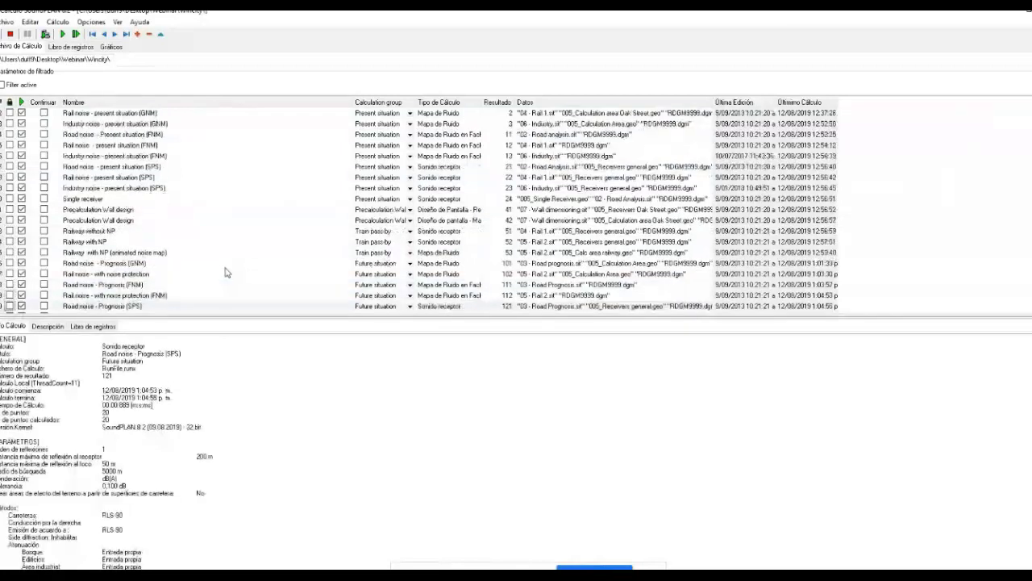
{"action": "key", "text": "Down"}
{"action": "key", "text": "Down"}
{"action": "key", "text": "Down"}
{"action": "key", "text": "Down"}
{"action": "key", "text": "Down"}
{"action": "key", "text": "Down"}
{"action": "key", "text": "Down"}
{"action": "key", "text": "Down"}
{"action": "key", "text": "Down"}
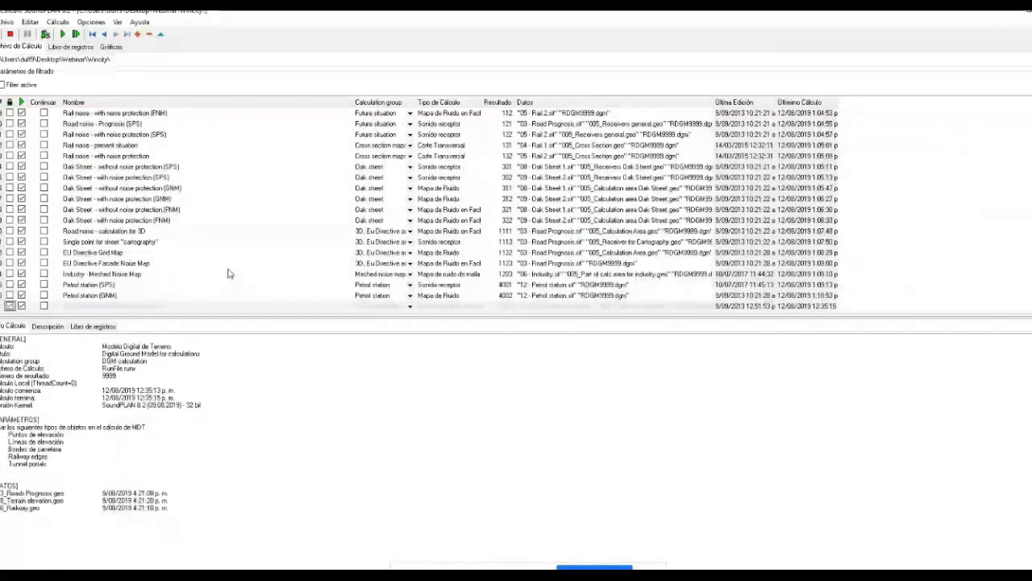
Select the EU Directive Grid Map run and compare the calculation details of the Petrol station (SPS) and (GNM) runs
{"action": "left_click", "coordinate": [86, 254]}
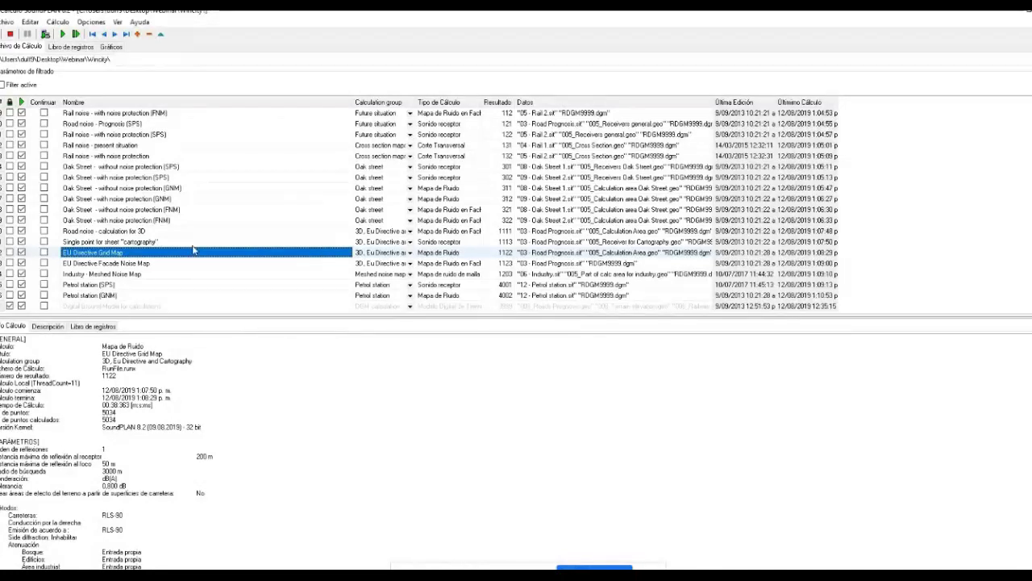
{"action": "key", "text": "Down"}
{"action": "key", "text": "Down"}
{"action": "key", "text": "Down"}
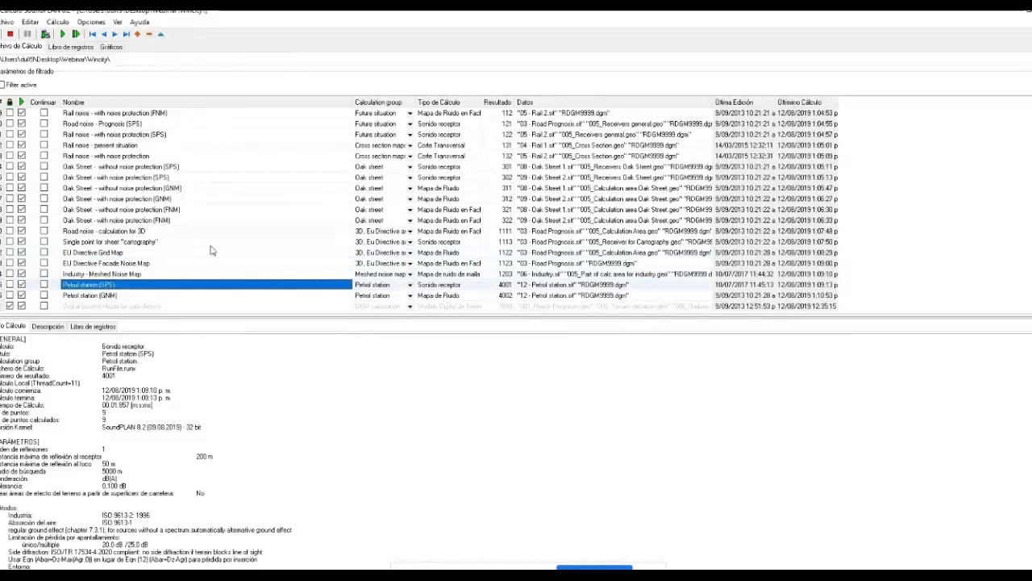
{"action": "key", "text": "Down"}
{"action": "key", "text": "Up"}
{"action": "key", "text": "Down"}
{"action": "key", "text": "Up"}
{"action": "key", "text": "Down"}
{"action": "key", "text": "Up"}
{"action": "key", "text": "Down"}
{"action": "key", "text": "Up"}
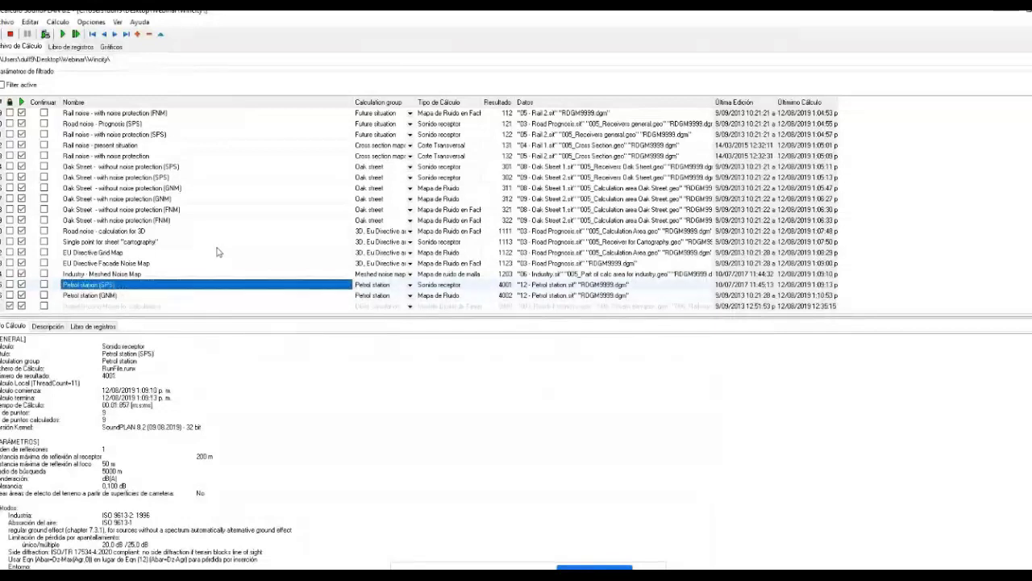
Go back through the run list to the Road noise - present situation (GNM) run and view its calculation properties
{"action": "key", "text": "Up"}
{"action": "key", "text": "Up"}
{"action": "key", "text": "Up"}
{"action": "key", "text": "Up"}
{"action": "key", "text": "Up"}
{"action": "key", "text": "Up"}
{"action": "key", "text": "Up"}
{"action": "key", "text": "Up"}
{"action": "key", "text": "Up"}
{"action": "key", "text": "Up"}
{"action": "key", "text": "Up"}
{"action": "key", "text": "Up"}
{"action": "key", "text": "Up"}
{"action": "key", "text": "Up"}
{"action": "key", "text": "Up"}
{"action": "key", "text": "Up"}
{"action": "key", "text": "Up"}
{"action": "key", "text": "Up"}
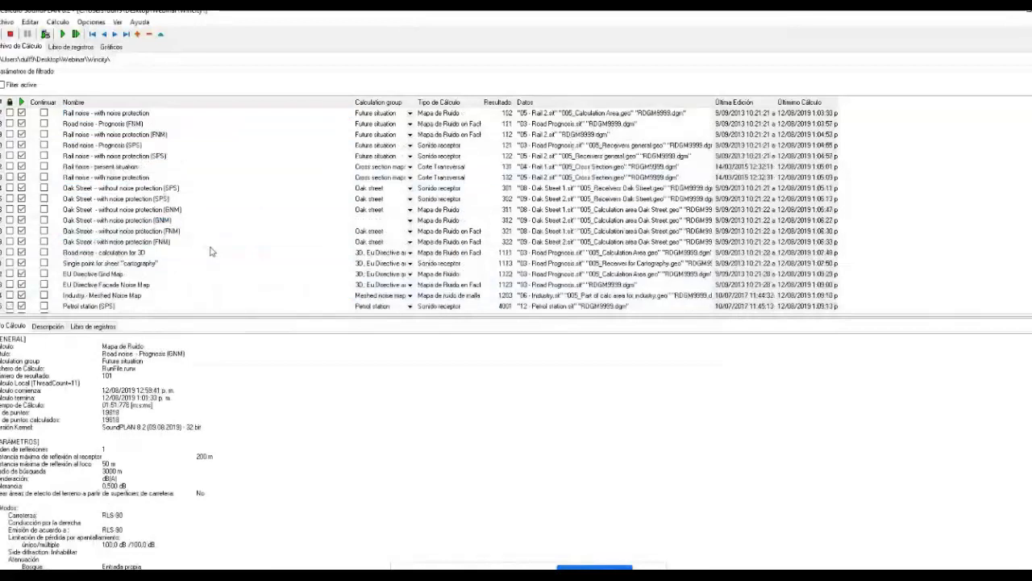
{"action": "key", "text": "Up"}
{"action": "key", "text": "Up"}
{"action": "key", "text": "Up"}
{"action": "key", "text": "Up"}
{"action": "key", "text": "Up"}
{"action": "key", "text": "Up"}
{"action": "key", "text": "Up"}
{"action": "key", "text": "Up"}
{"action": "key", "text": "Up"}
{"action": "key", "text": "Up"}
{"action": "key", "text": "Up"}
{"action": "key", "text": "Up"}
{"action": "key", "text": "Up"}
{"action": "key", "text": "Up"}
{"action": "key", "text": "Up"}
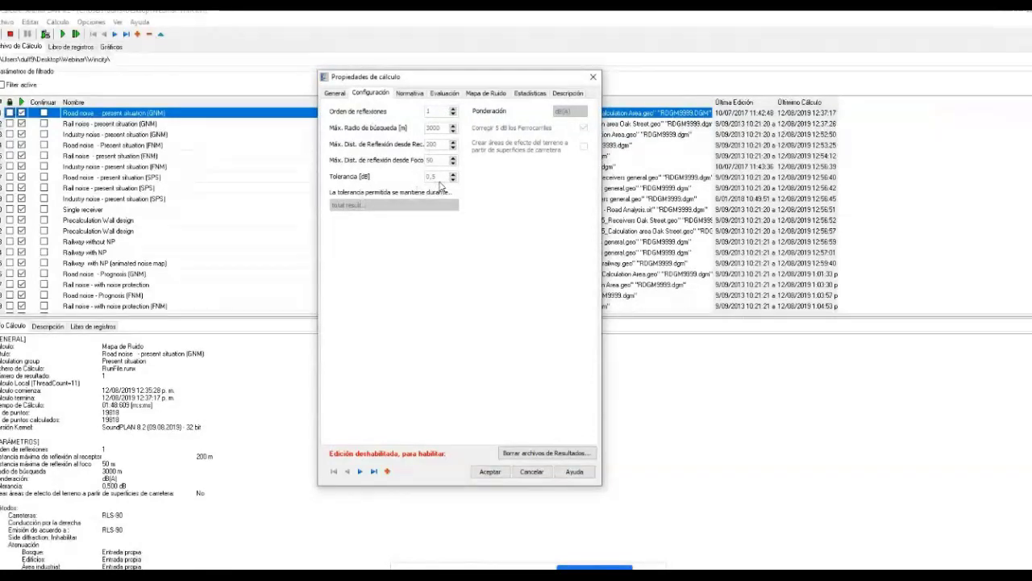
Review the standards, evaluation, noise map, general and configuration settings of the Road noise - present situation (GNM) run
{"action": "left_click", "coordinate": [409, 93]}
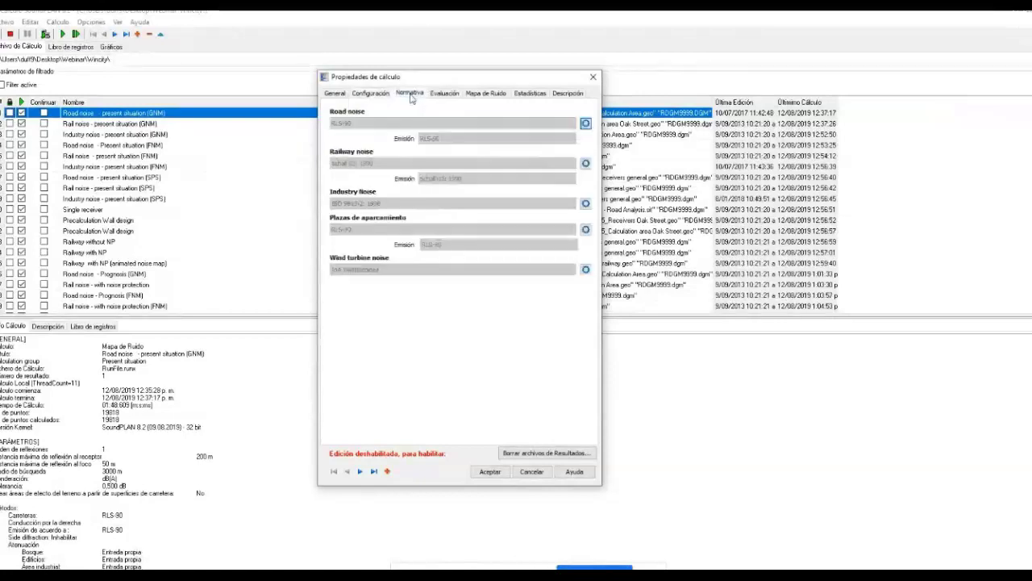
{"action": "left_click", "coordinate": [451, 93]}
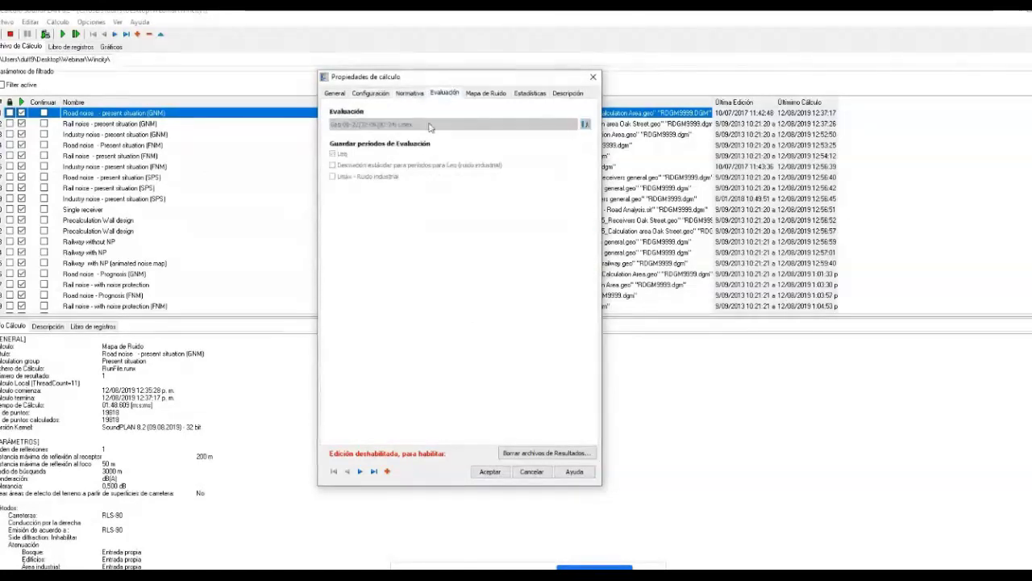
{"action": "left_click", "coordinate": [496, 95]}
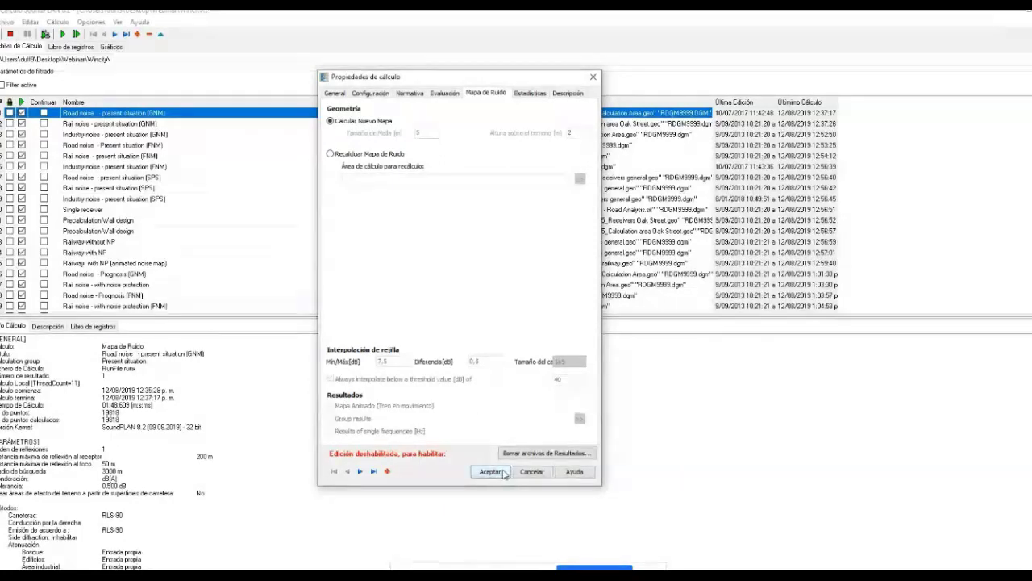
{"action": "left_click", "coordinate": [340, 96]}
{"action": "left_click", "coordinate": [376, 95]}
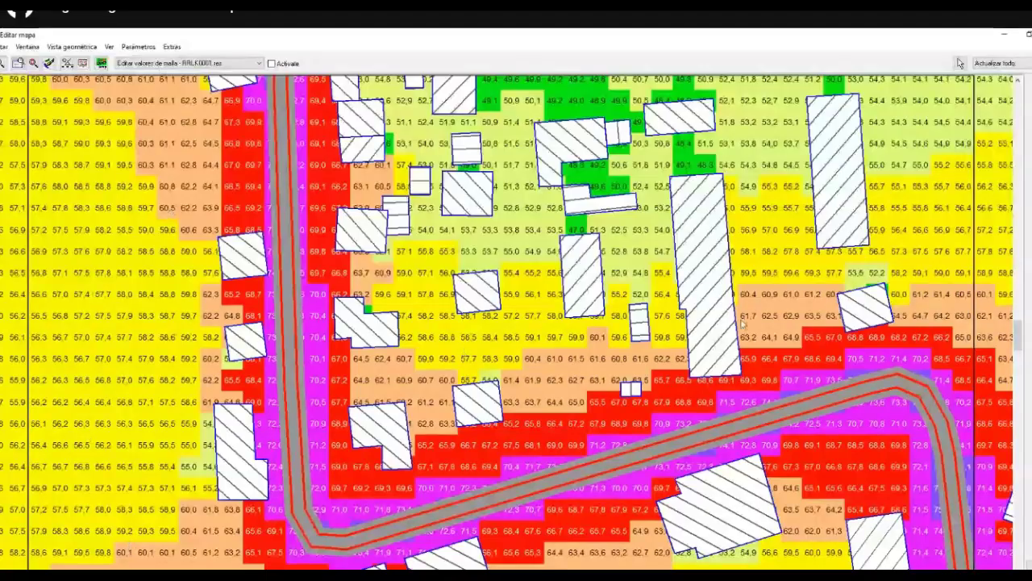
Examine the calculated grid point values of map F over a wider area and return to the grid noise map sheet
{"action": "left_click", "coordinate": [770, 34]}
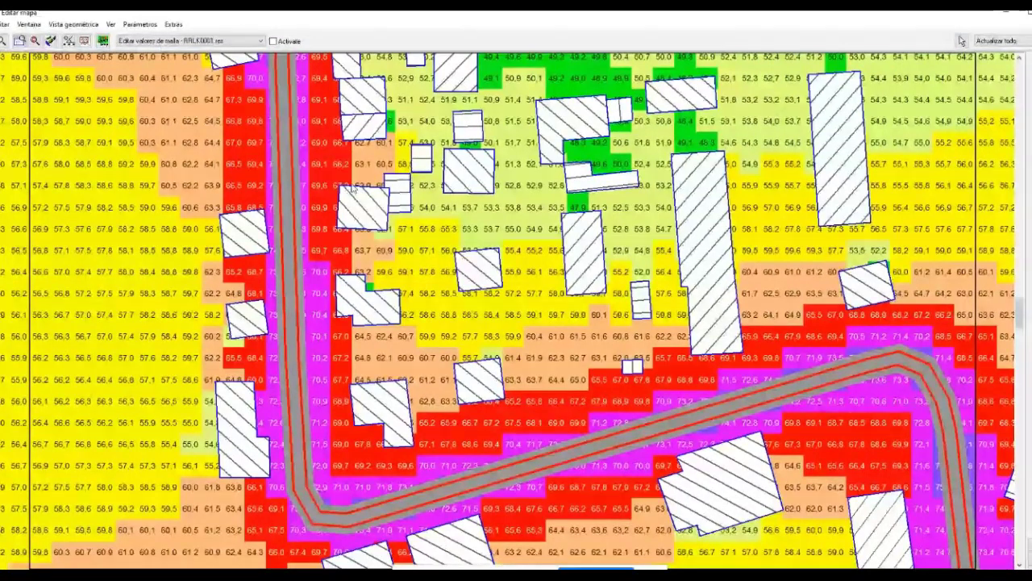
{"action": "left_click", "coordinate": [784, 245]}
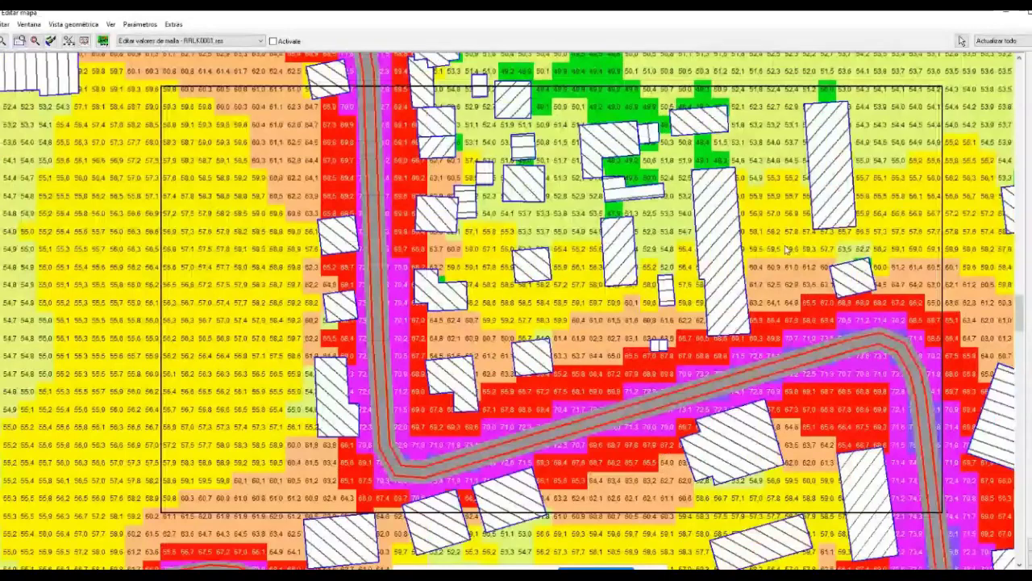
{"action": "scroll", "coordinate": [785, 249], "scroll_direction": "down", "scroll_amount": 1}
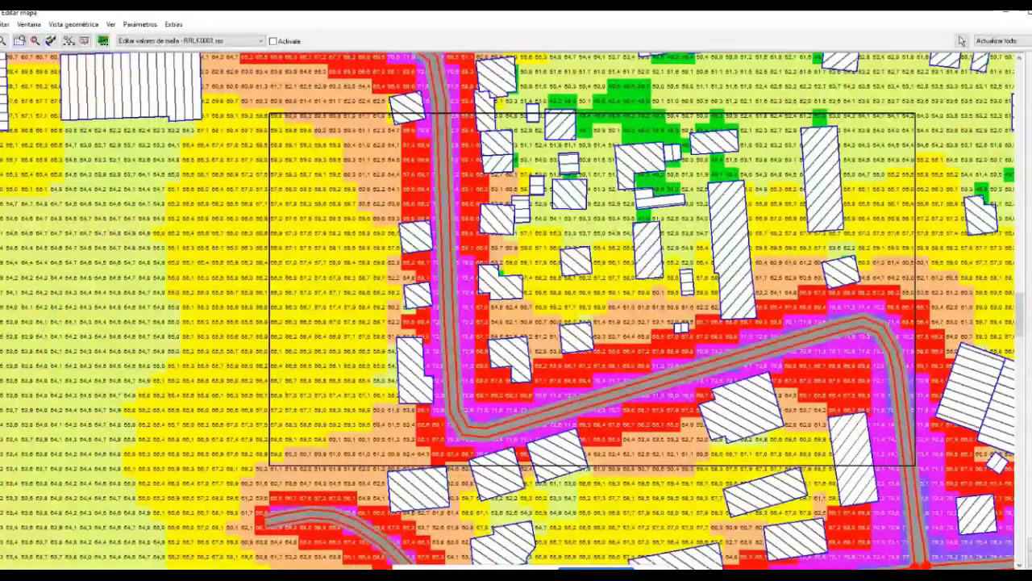
{"action": "key", "text": "Escape"}
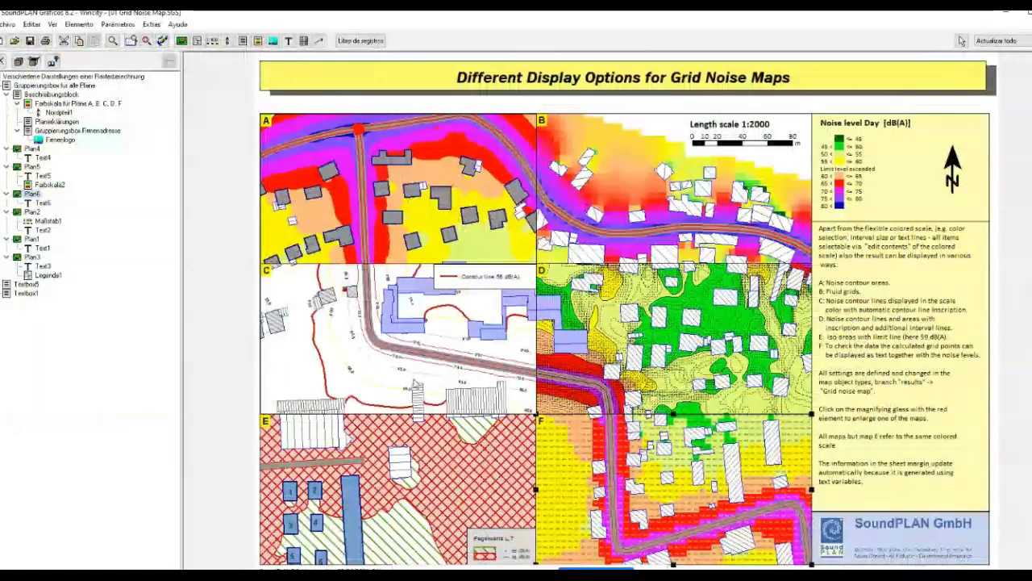
Open the 02 Facade Noise Map.SGS sheet without saving the current plan
{"action": "left_click", "coordinate": [16, 41]}
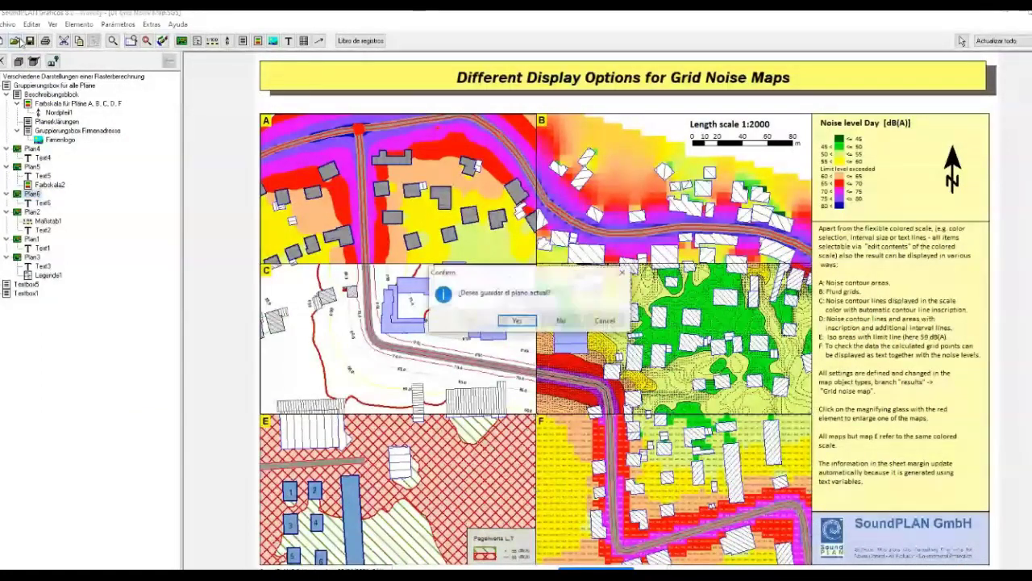
{"action": "left_click", "coordinate": [548, 321]}
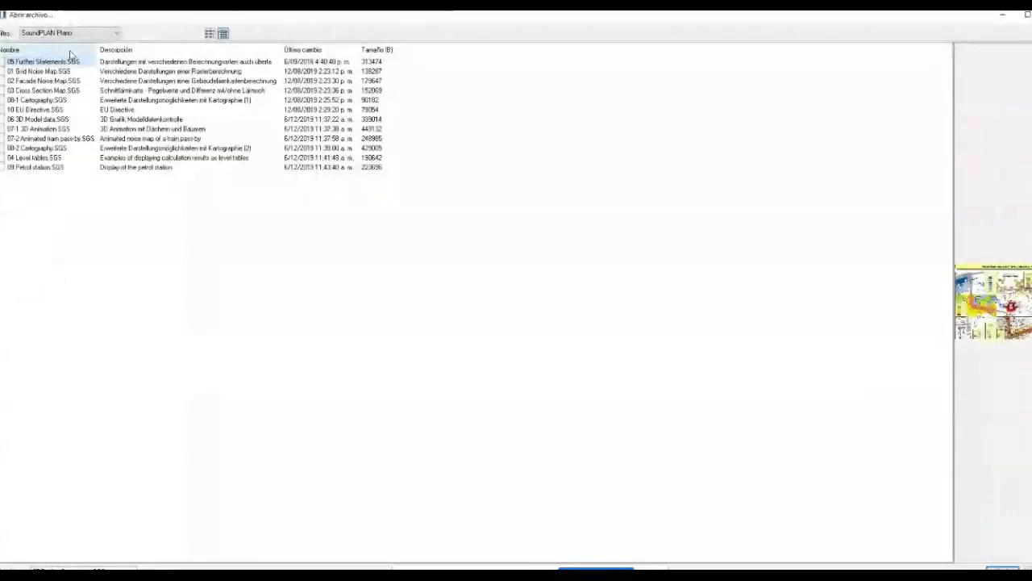
{"action": "double_click", "coordinate": [32, 71]}
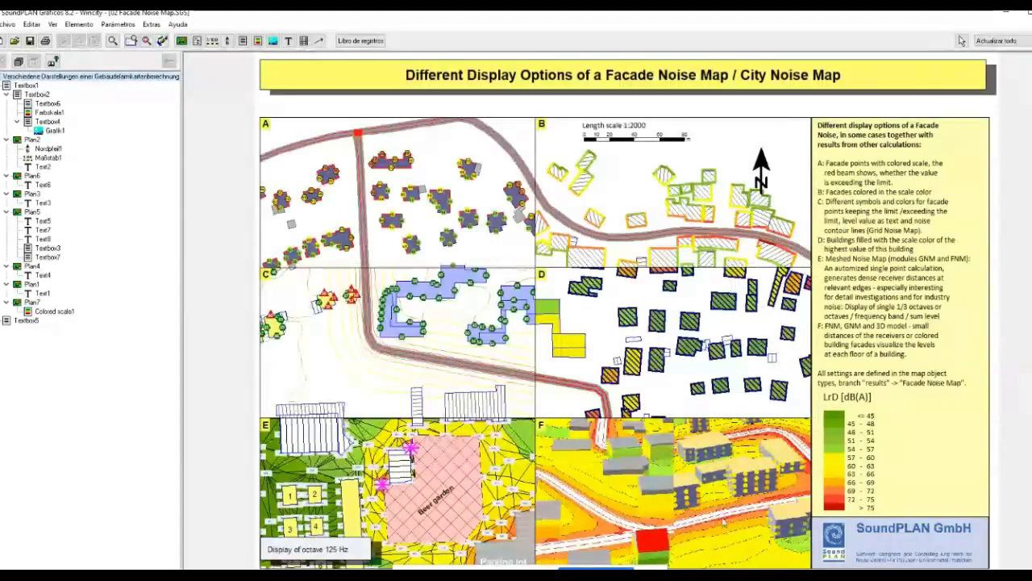
Enlarge the 3D map F and examine the facade noise levels on the buildings from far and near
{"action": "double_click", "coordinate": [736, 492]}
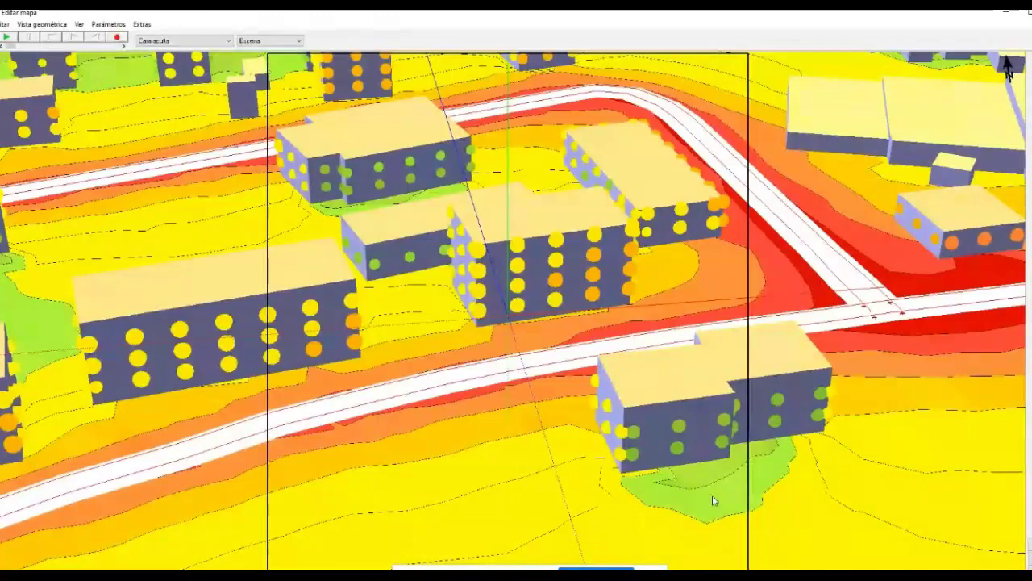
{"action": "scroll", "coordinate": [439, 401], "scroll_direction": "down", "scroll_amount": 6}
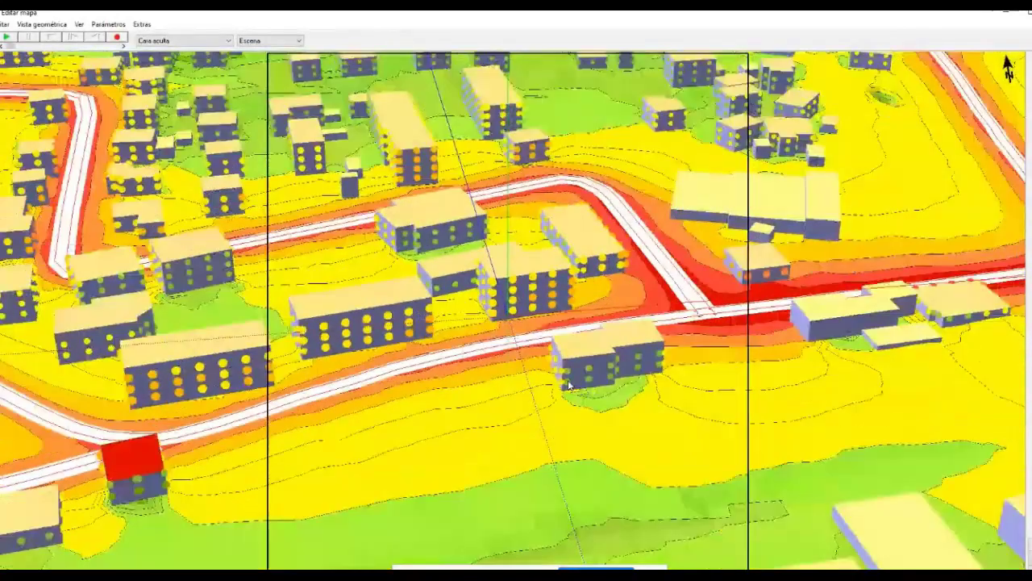
{"action": "scroll", "coordinate": [569, 386], "scroll_direction": "down", "scroll_amount": 2}
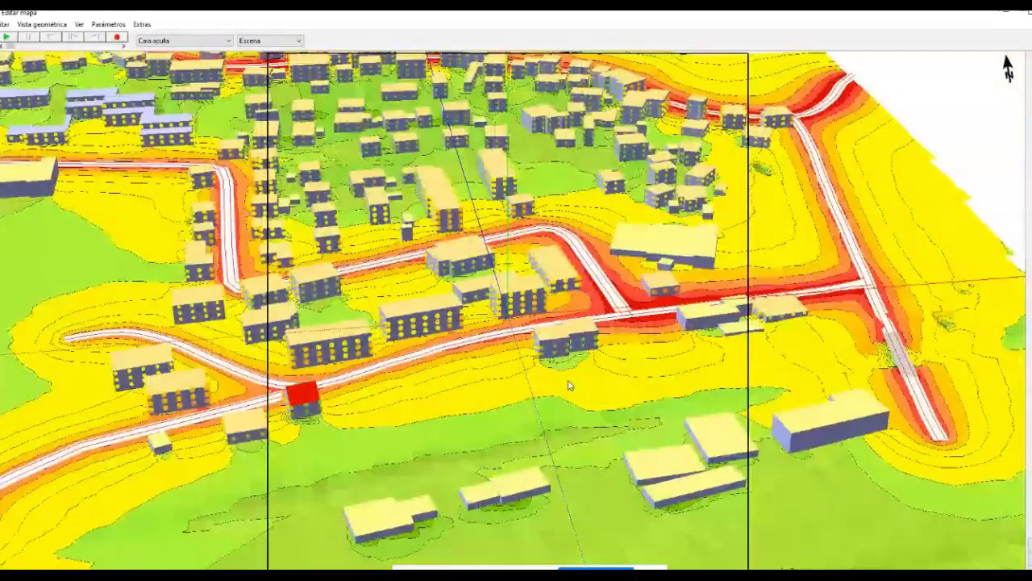
{"action": "scroll", "coordinate": [568, 385], "scroll_direction": "down", "scroll_amount": 2}
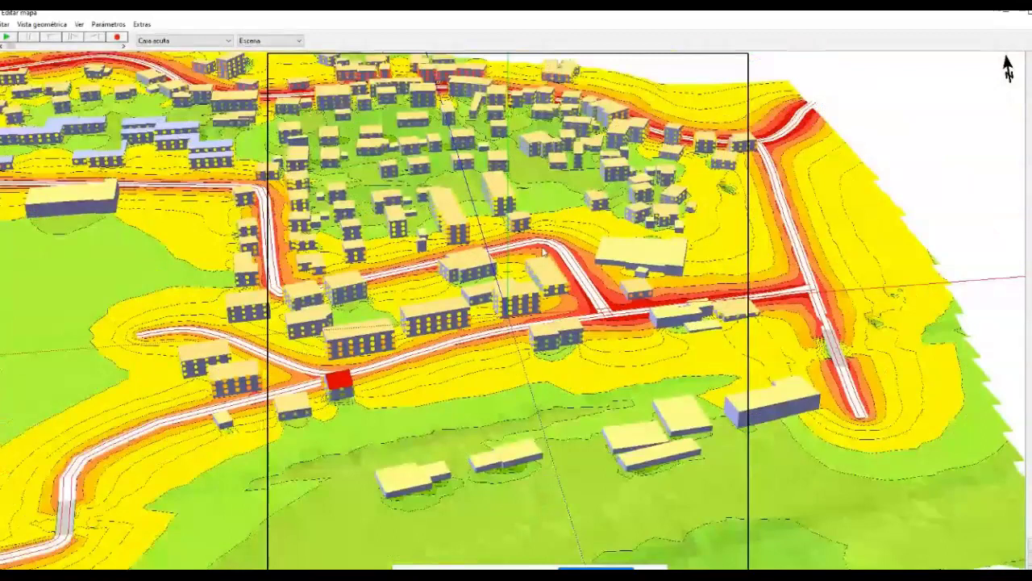
{"action": "scroll", "coordinate": [543, 250], "scroll_direction": "up", "scroll_amount": 2}
{"action": "scroll", "coordinate": [530, 259], "scroll_direction": "up", "scroll_amount": 2}
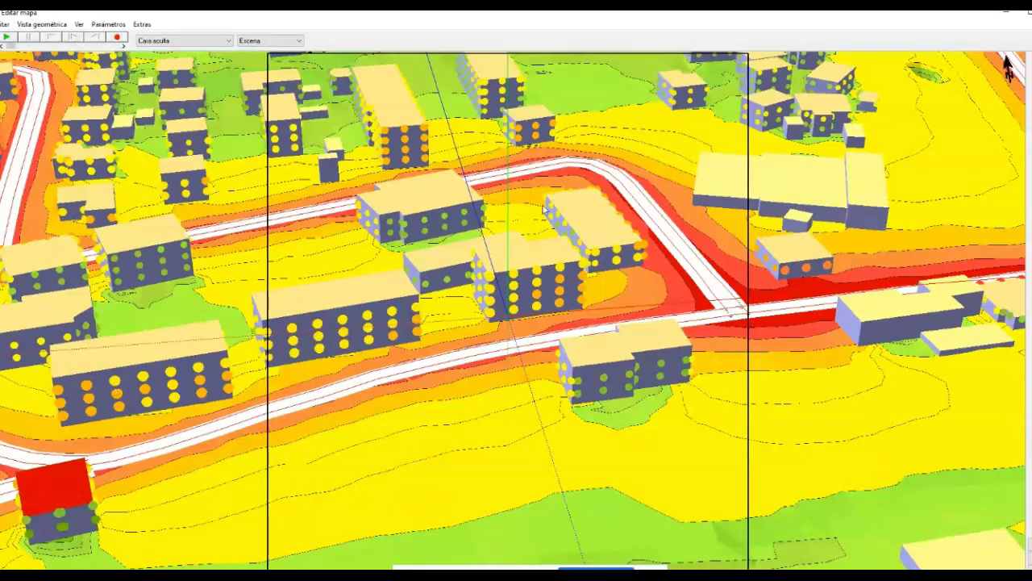
Examine the facade levels of 3D map F from other directions, and inspect the coloured buildings of map D before returning to the sheet
{"action": "left_click_drag", "start_coordinate": [682, 258], "coordinate": [636, 267]}
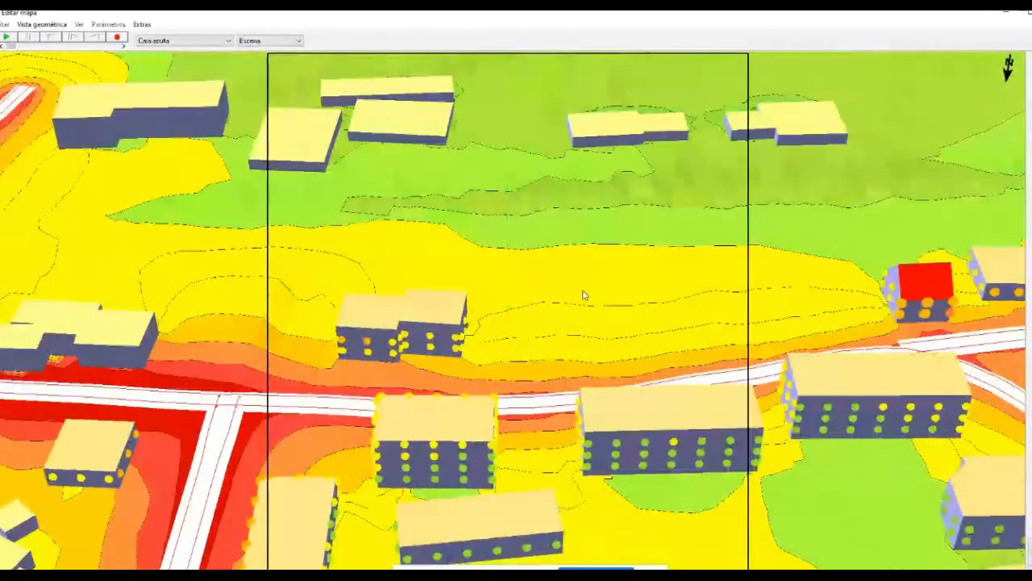
{"action": "scroll", "coordinate": [583, 295], "scroll_direction": "down", "scroll_amount": 5}
{"action": "key", "text": "space"}
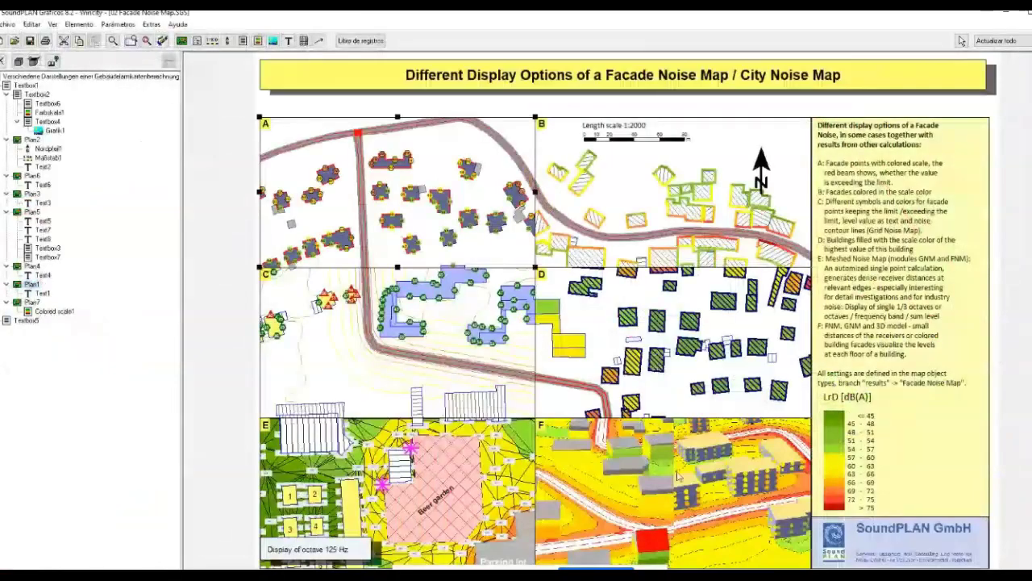
{"action": "double_click", "coordinate": [698, 346]}
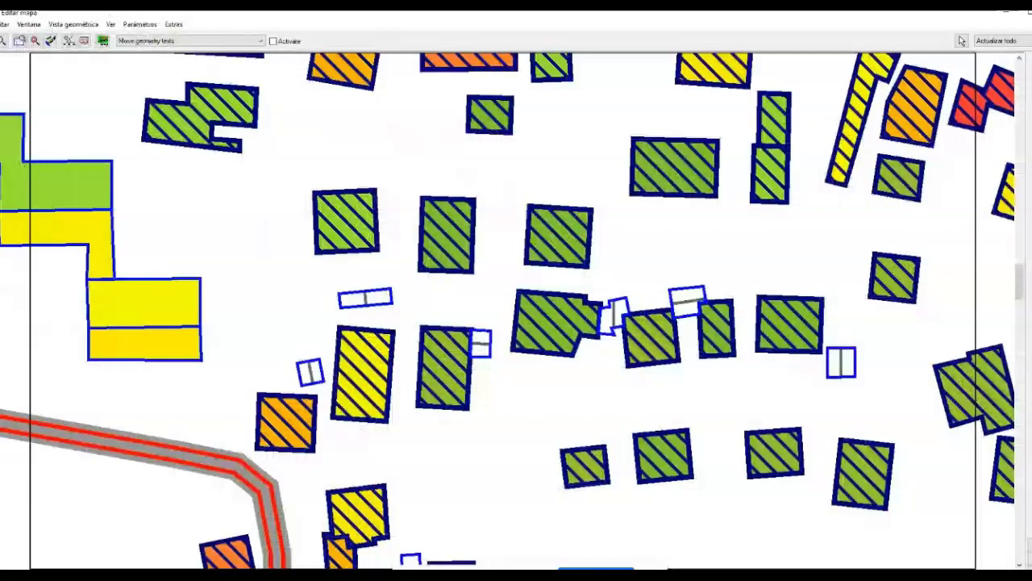
{"action": "left_click", "coordinate": [962, 40]}
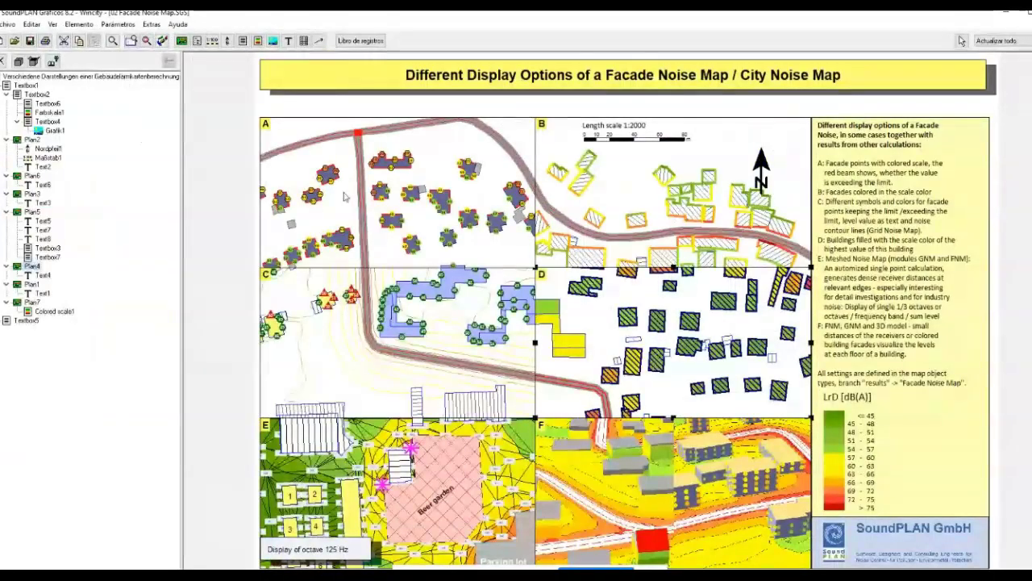
Open the 03 Cross Section Map.SGS sheet without saving the current plan
{"action": "left_click", "coordinate": [16, 41]}
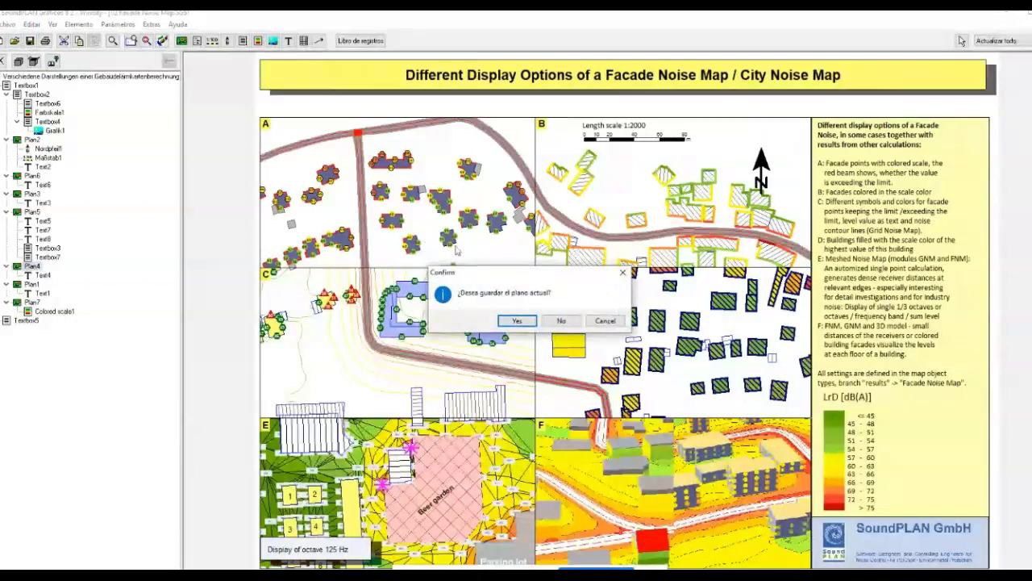
{"action": "left_click", "coordinate": [574, 322]}
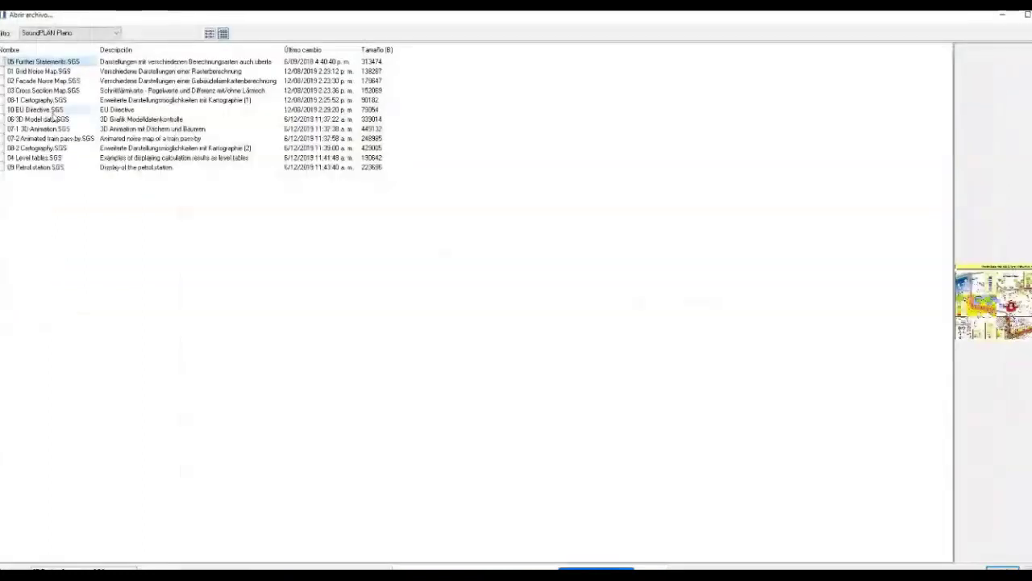
{"action": "left_click", "coordinate": [46, 111]}
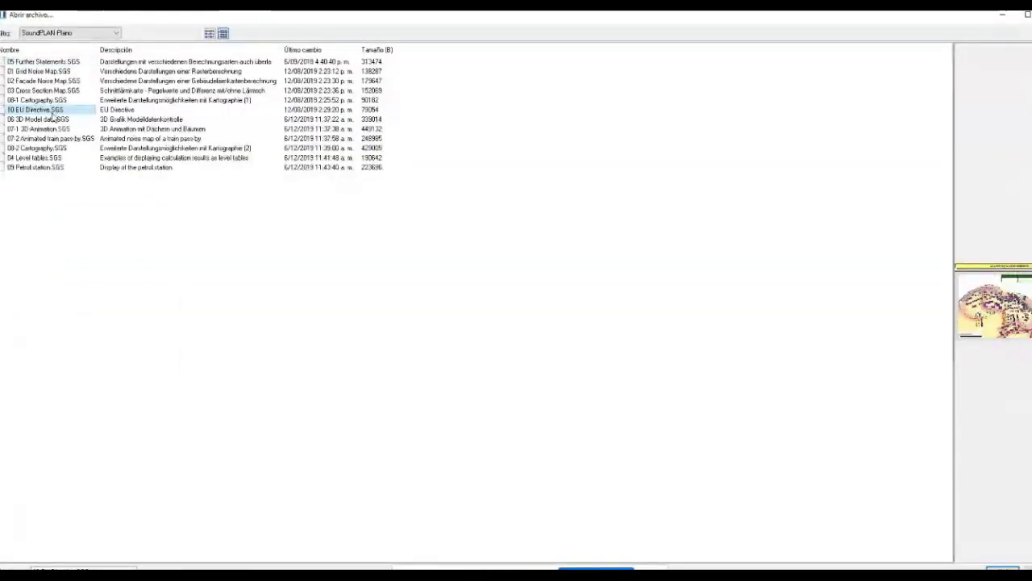
{"action": "double_click", "coordinate": [42, 110]}
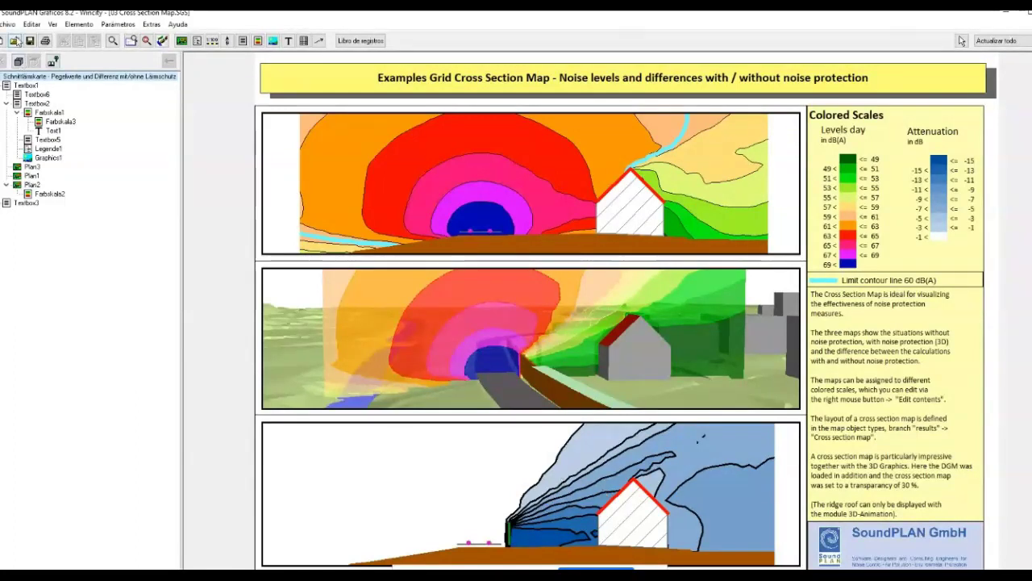
Open the 07-1 3D-Animation.SGS sheet and enlarge its 3D animation map for viewing
{"action": "left_click", "coordinate": [15, 40]}
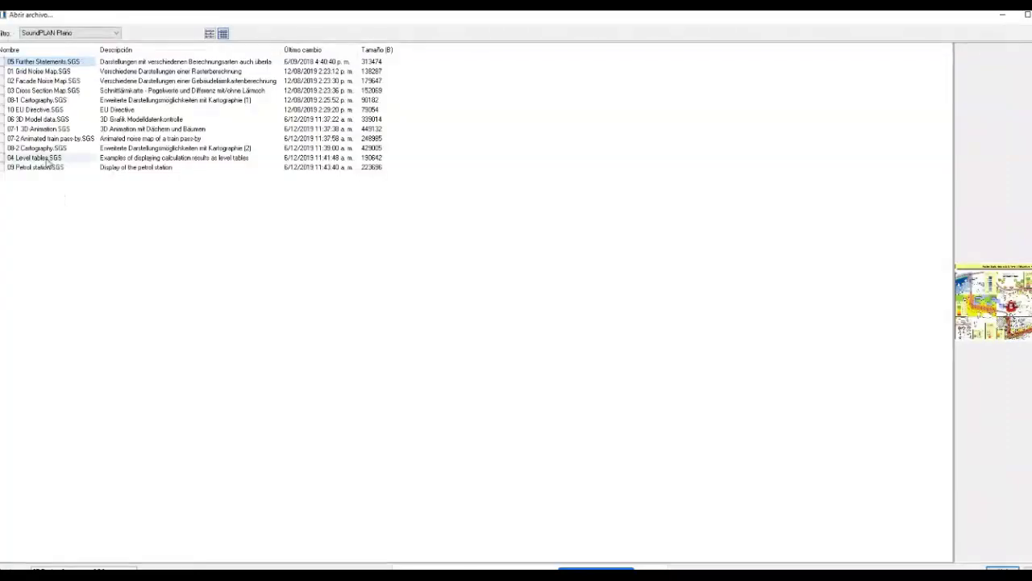
{"action": "left_click", "coordinate": [47, 162]}
{"action": "double_click", "coordinate": [41, 129]}
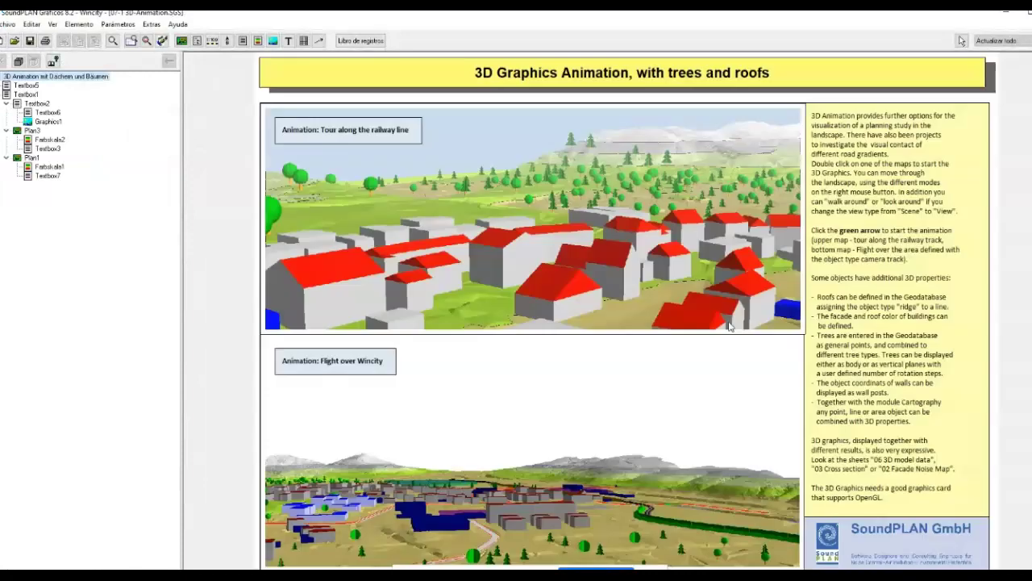
{"action": "double_click", "coordinate": [577, 275]}
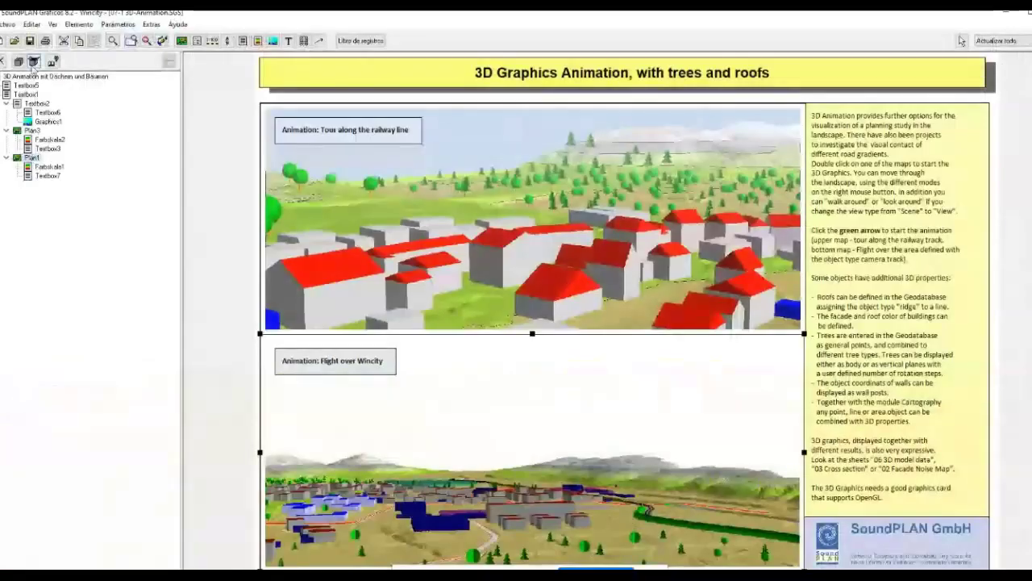
Open the 04 Level tables.SGS sheet without saving the current animation plan
{"action": "left_click", "coordinate": [16, 40]}
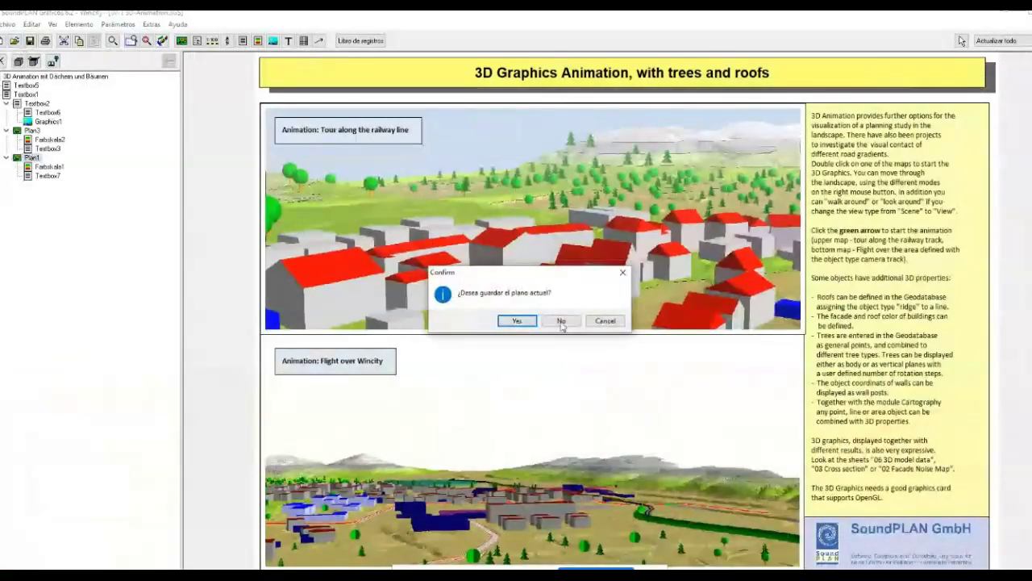
{"action": "left_click", "coordinate": [517, 320]}
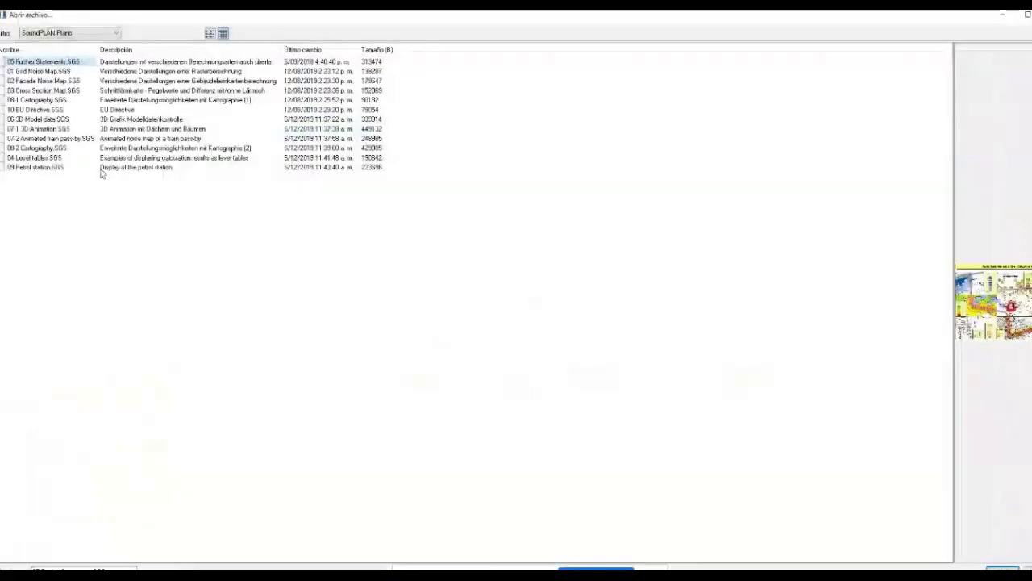
{"action": "left_click", "coordinate": [46, 158]}
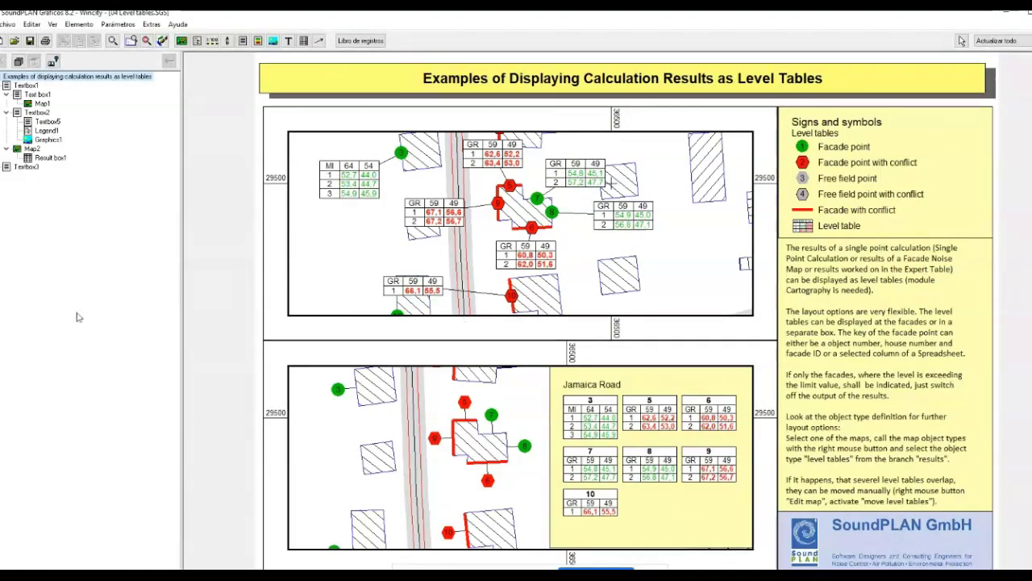
{"action": "left_click", "coordinate": [14, 42]}
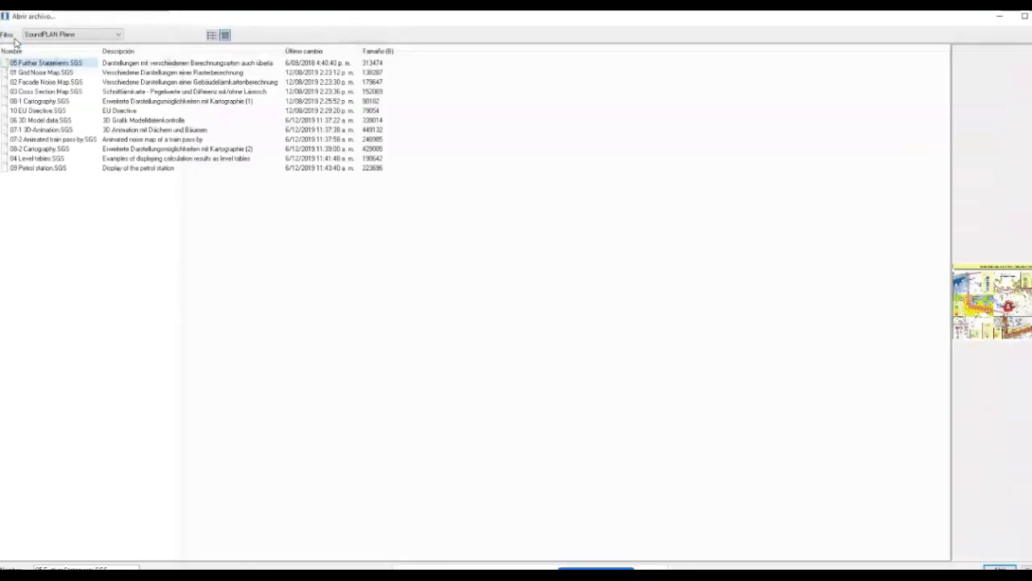
{"action": "key", "text": "Escape"}
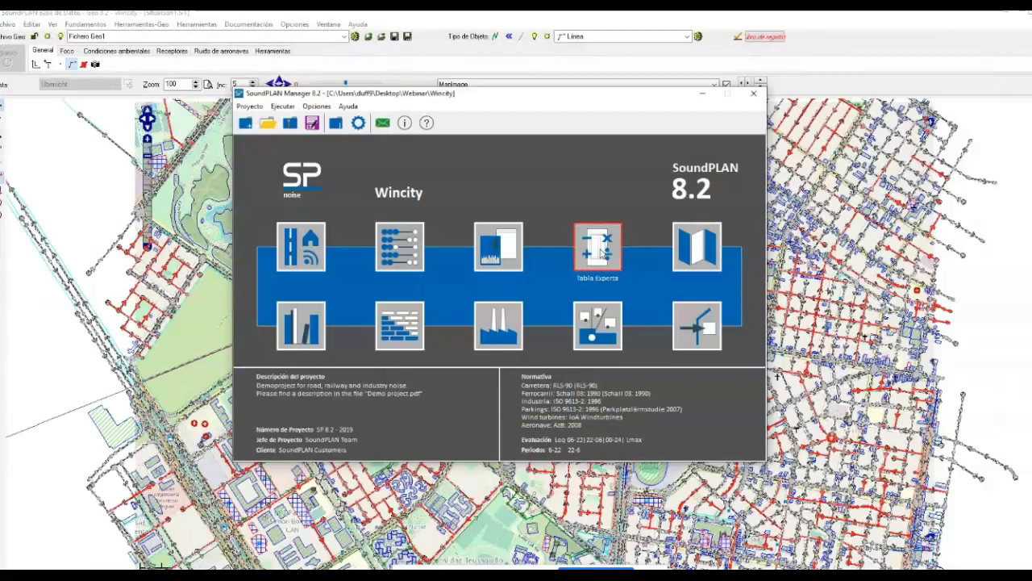
Switch to the Expert Table module and open the Eu building statistics .bfl table
{"action": "left_click", "coordinate": [601, 253]}
{"action": "left_click", "coordinate": [652, 338]}
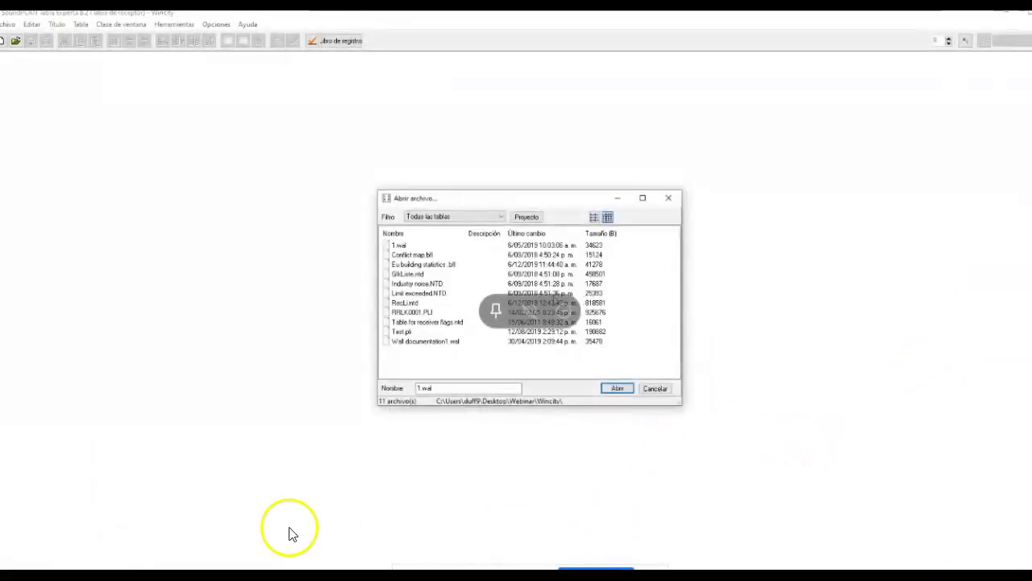
{"action": "left_click", "coordinate": [401, 255]}
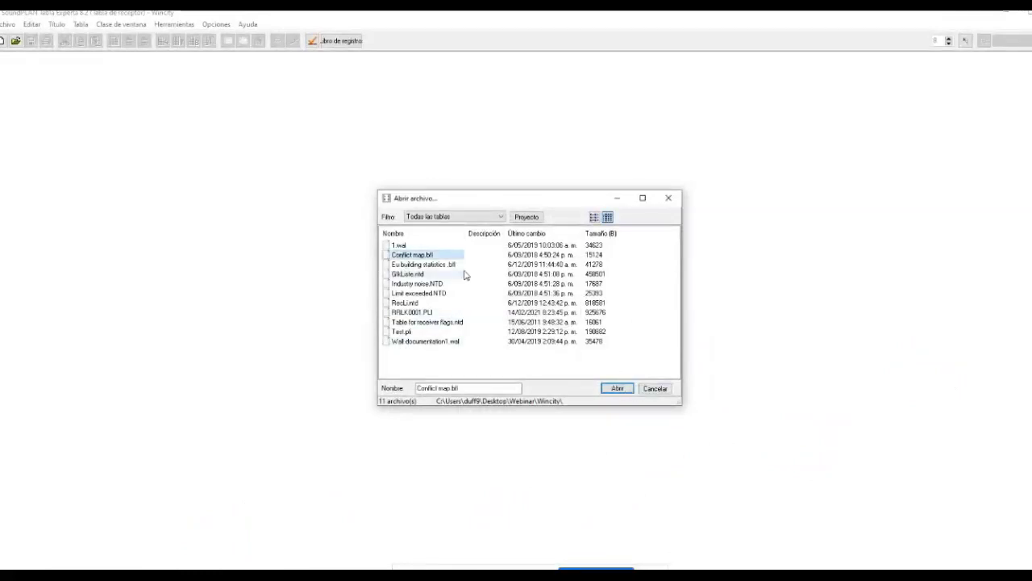
{"action": "double_click", "coordinate": [427, 265]}
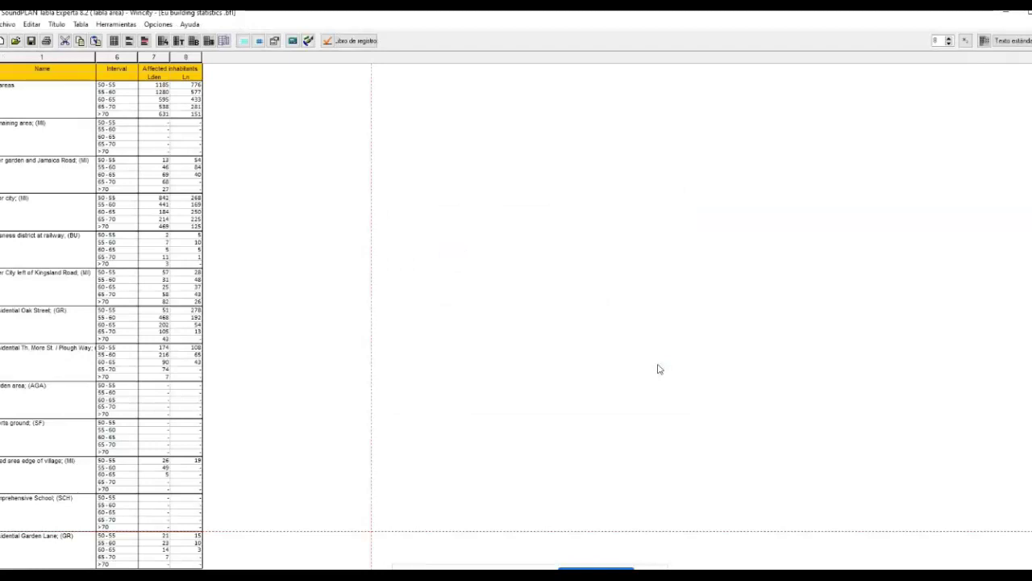